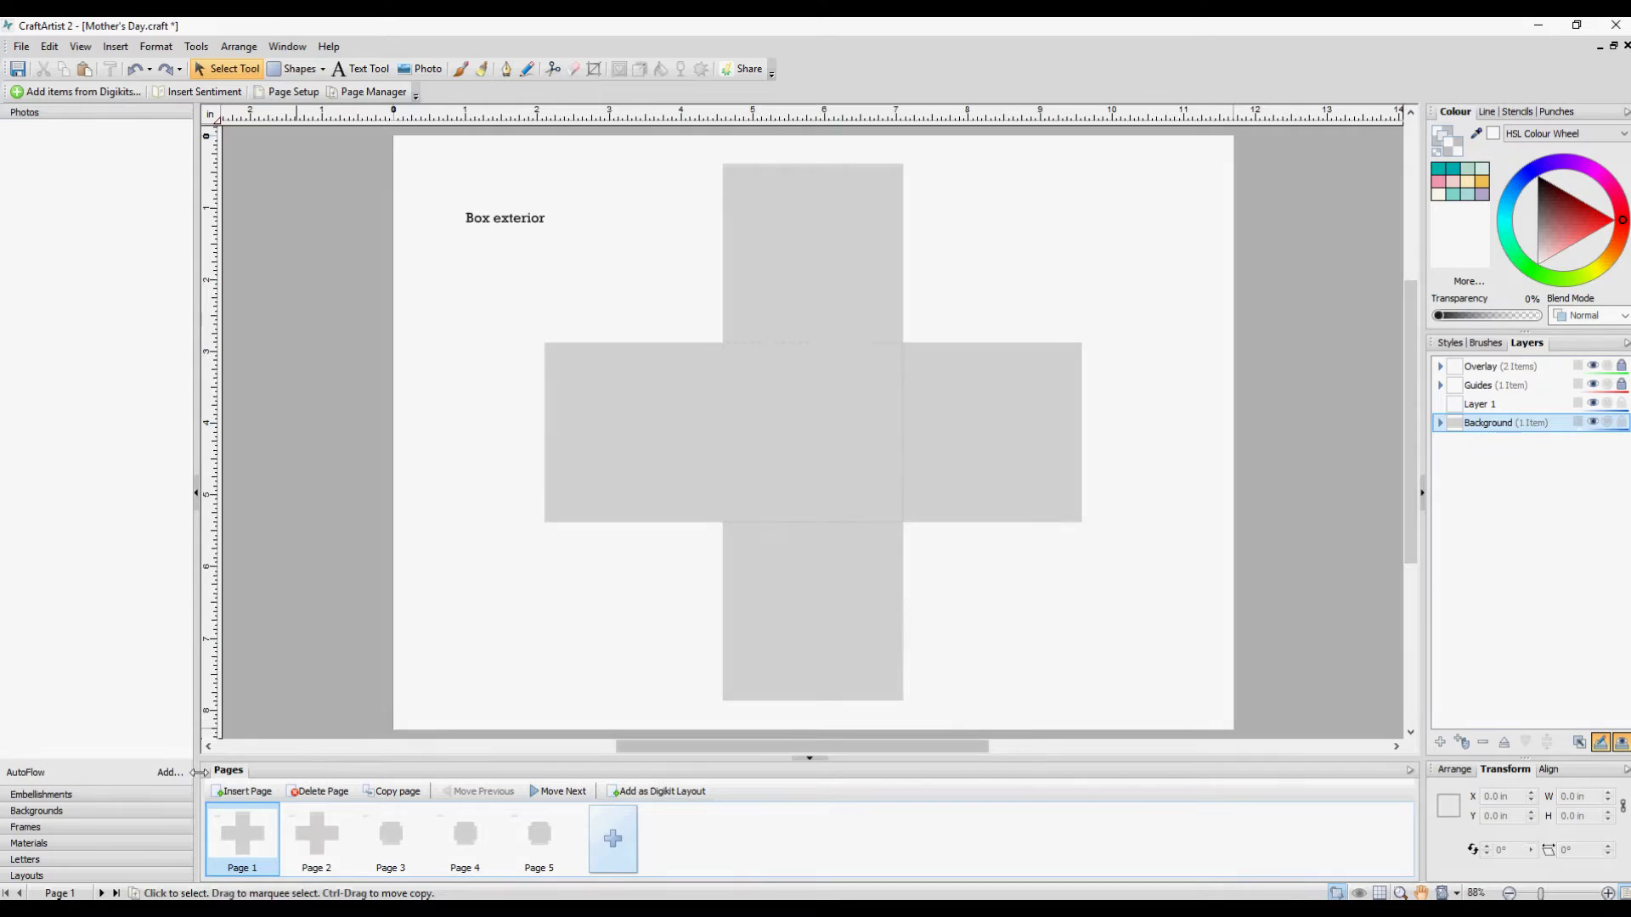
# - Apply the plain light teal background to the box exterior and make Layer 1 active
pyautogui.click(139, 811)
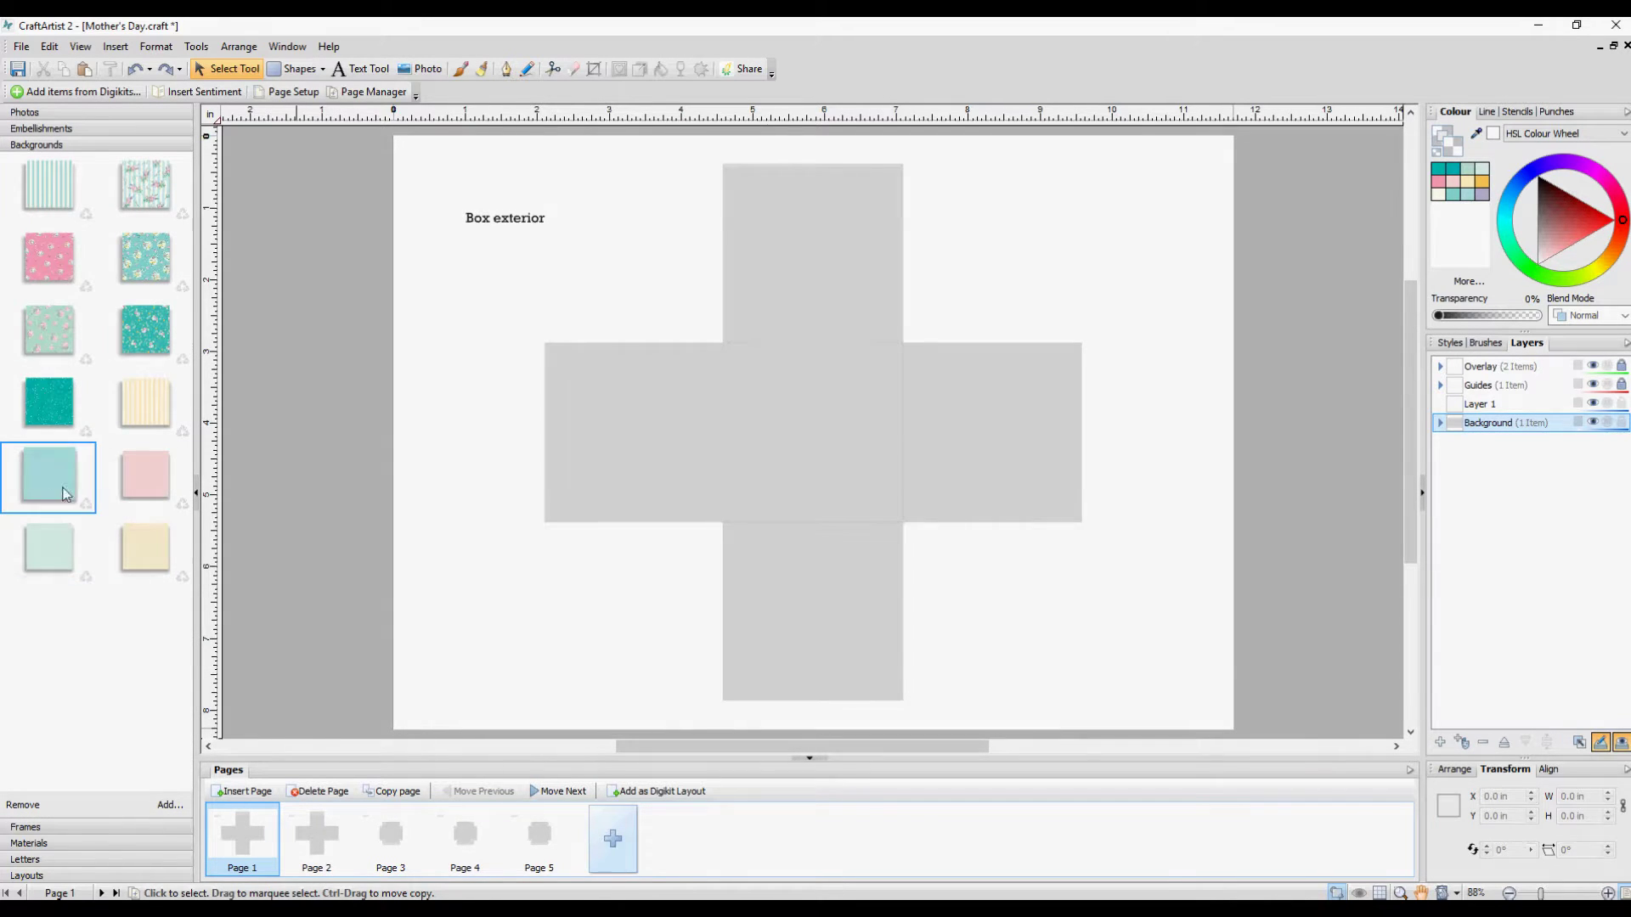
pyautogui.moveTo(49, 477); pyautogui.dragTo(793, 428)
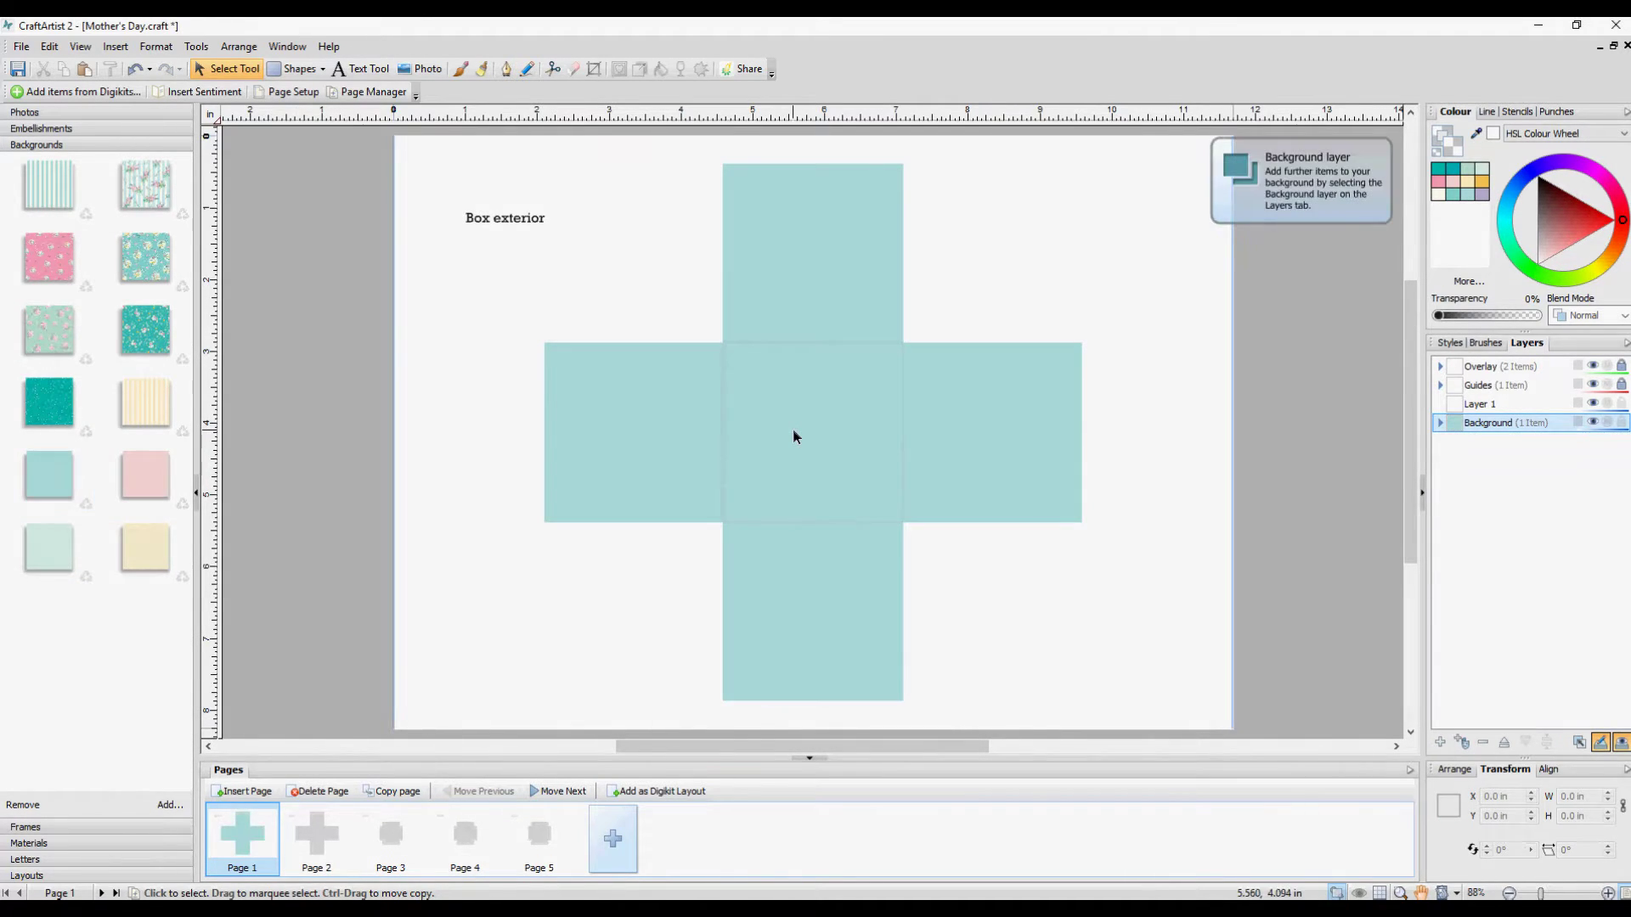
pyautogui.click(1474, 406)
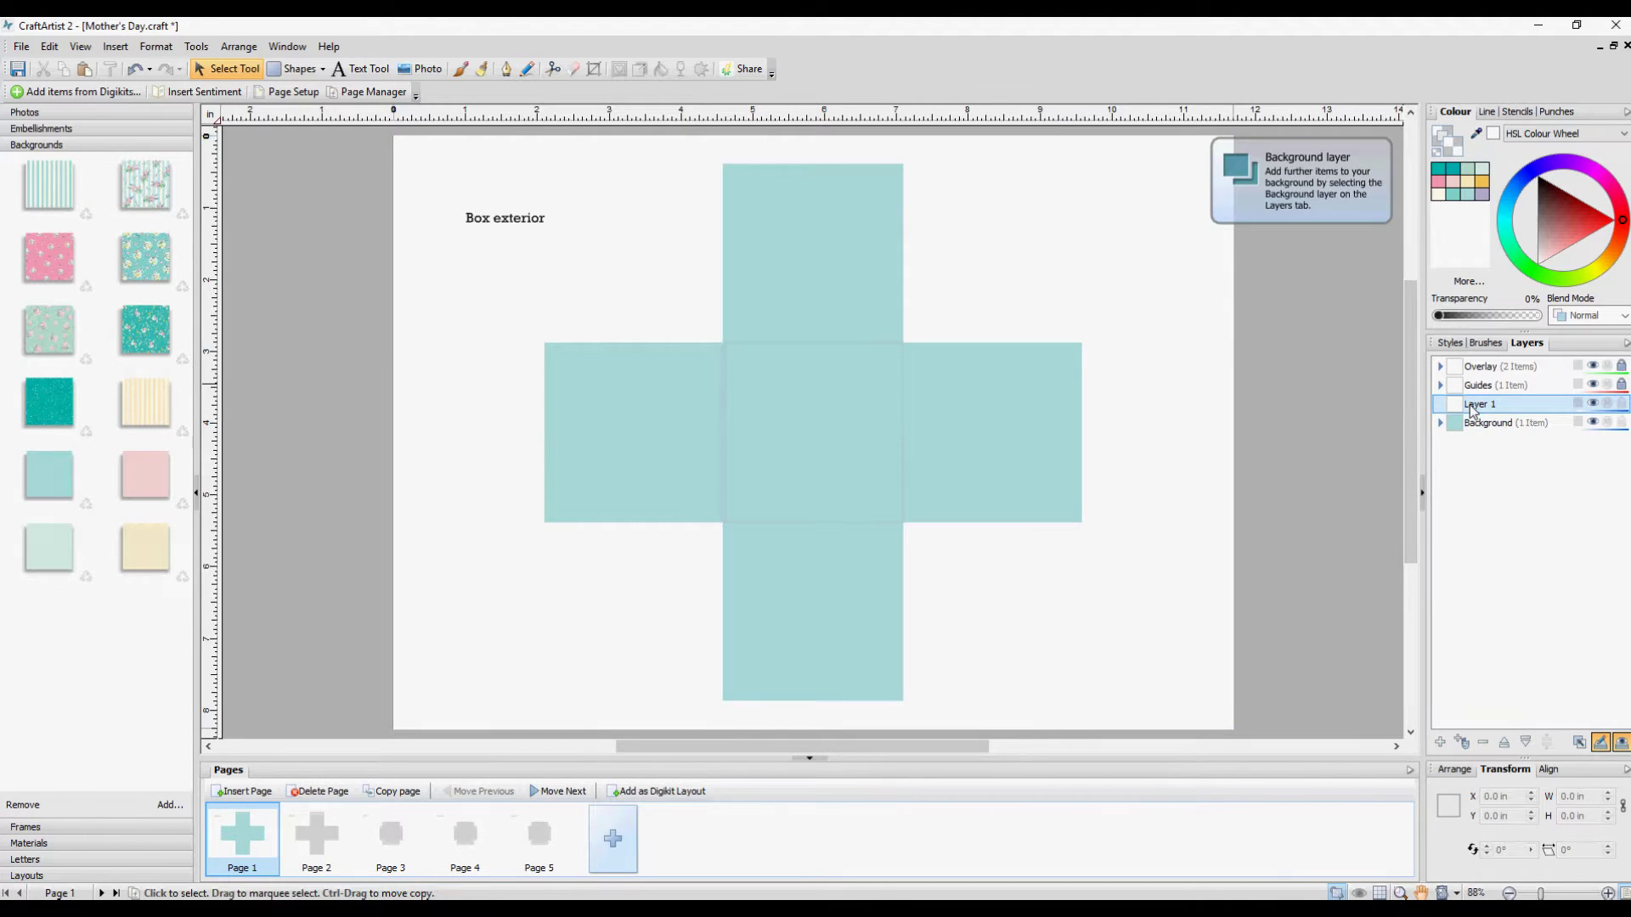
# - Add the dark teal floral material to the box exterior and size it to 2.25 × 2.25 in
pyautogui.click(110, 842)
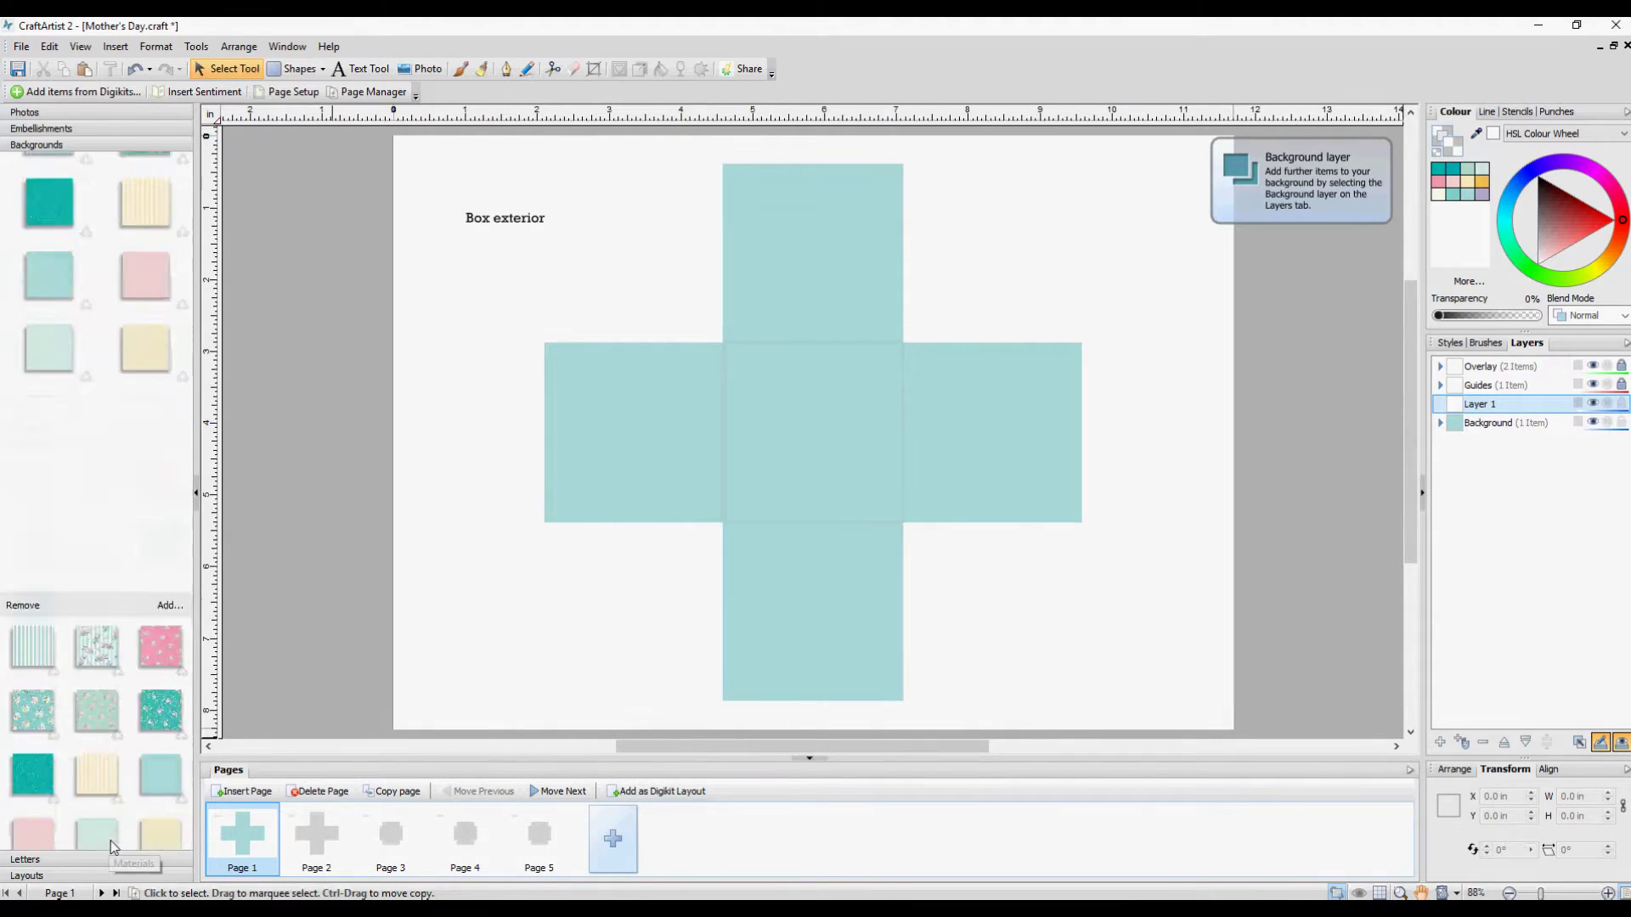
pyautogui.moveTo(321, 315); pyautogui.dragTo(735, 367)
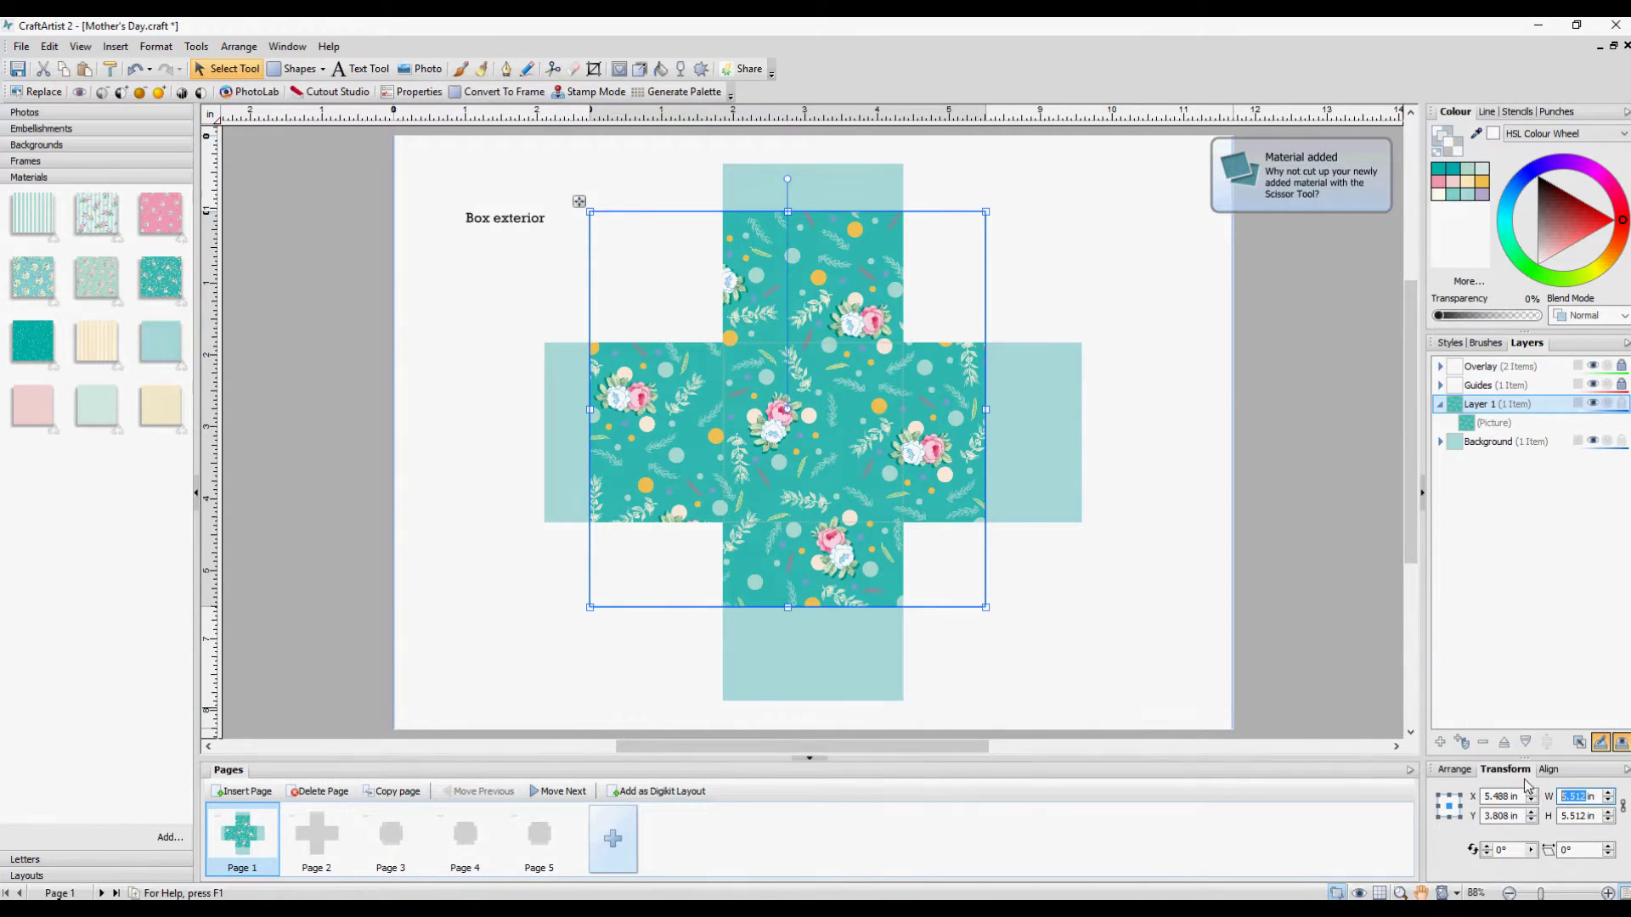
pyautogui.press('Tab')
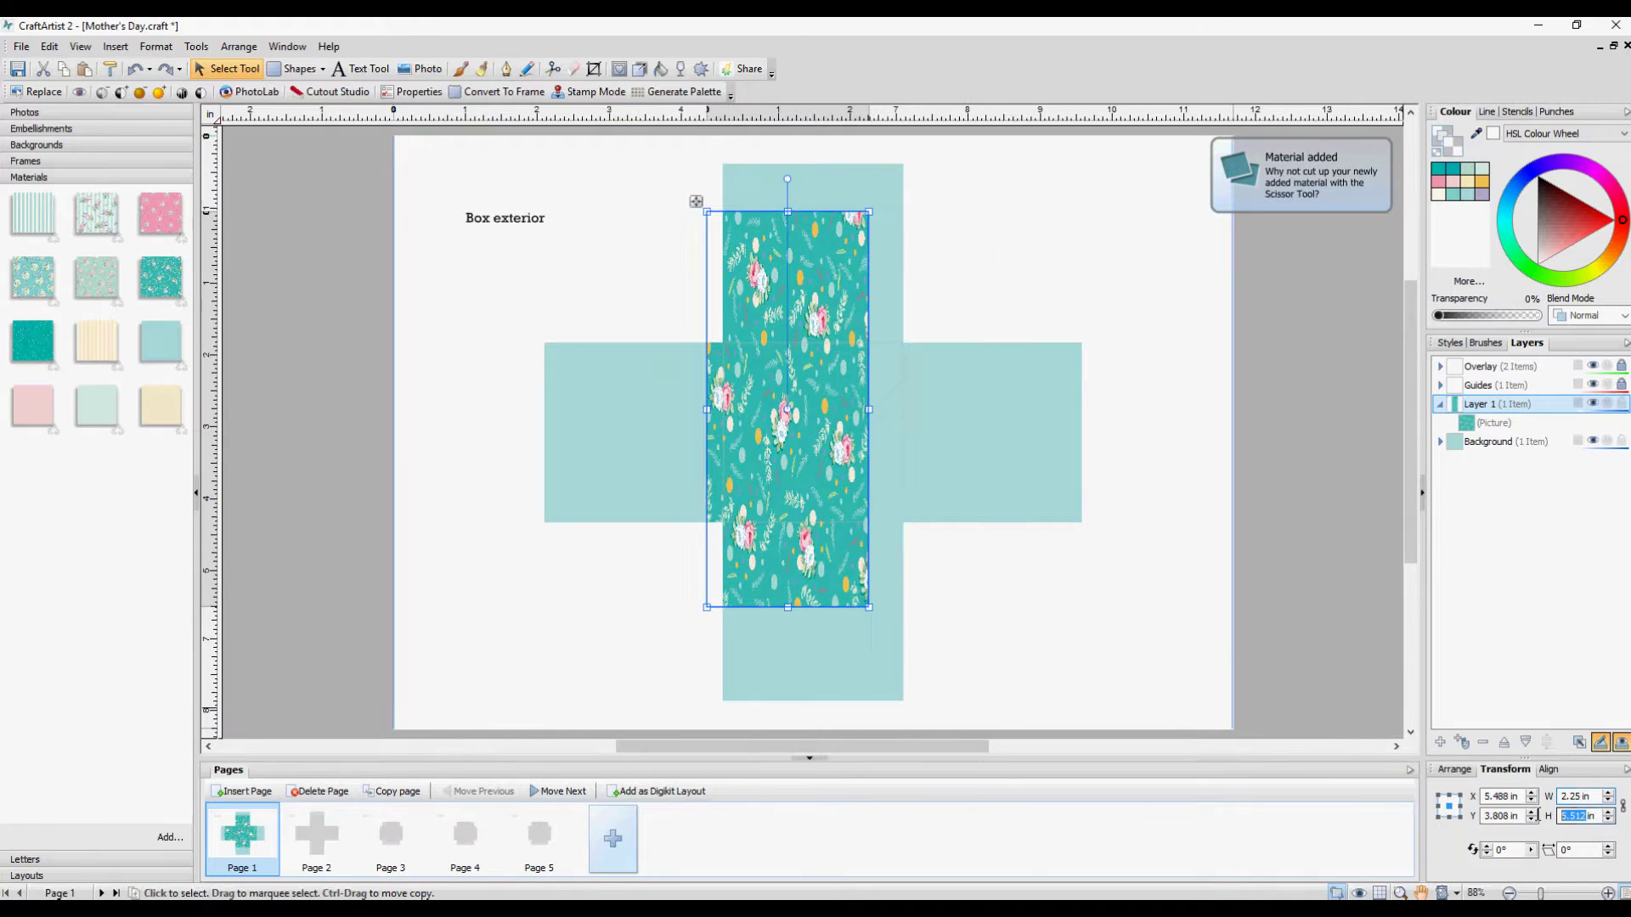
pyautogui.write('2.25in')
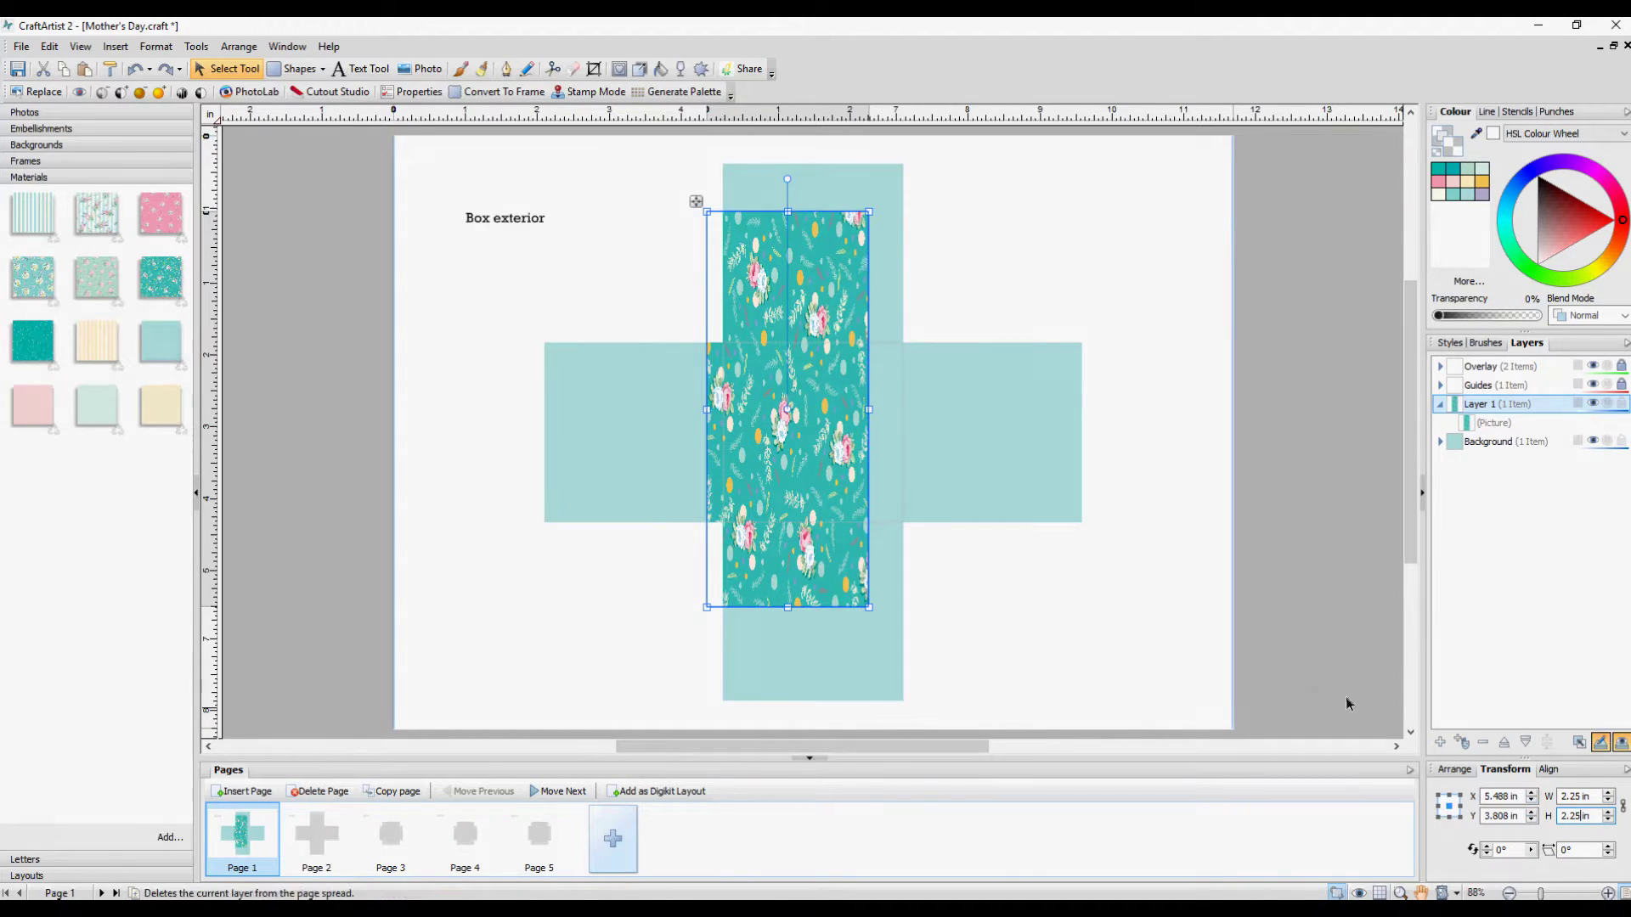
pyautogui.press('Return')
# - Centre the floral square on the lower box panel and place copies of it on the other exterior panels
pyautogui.moveTo(783, 389); pyautogui.dragTo(828, 609)
pyautogui.click(65, 71)
pyautogui.click(85, 75)
pyautogui.click(84, 70)
pyautogui.click(85, 71)
pyautogui.hotkey('ctrl', 'v')
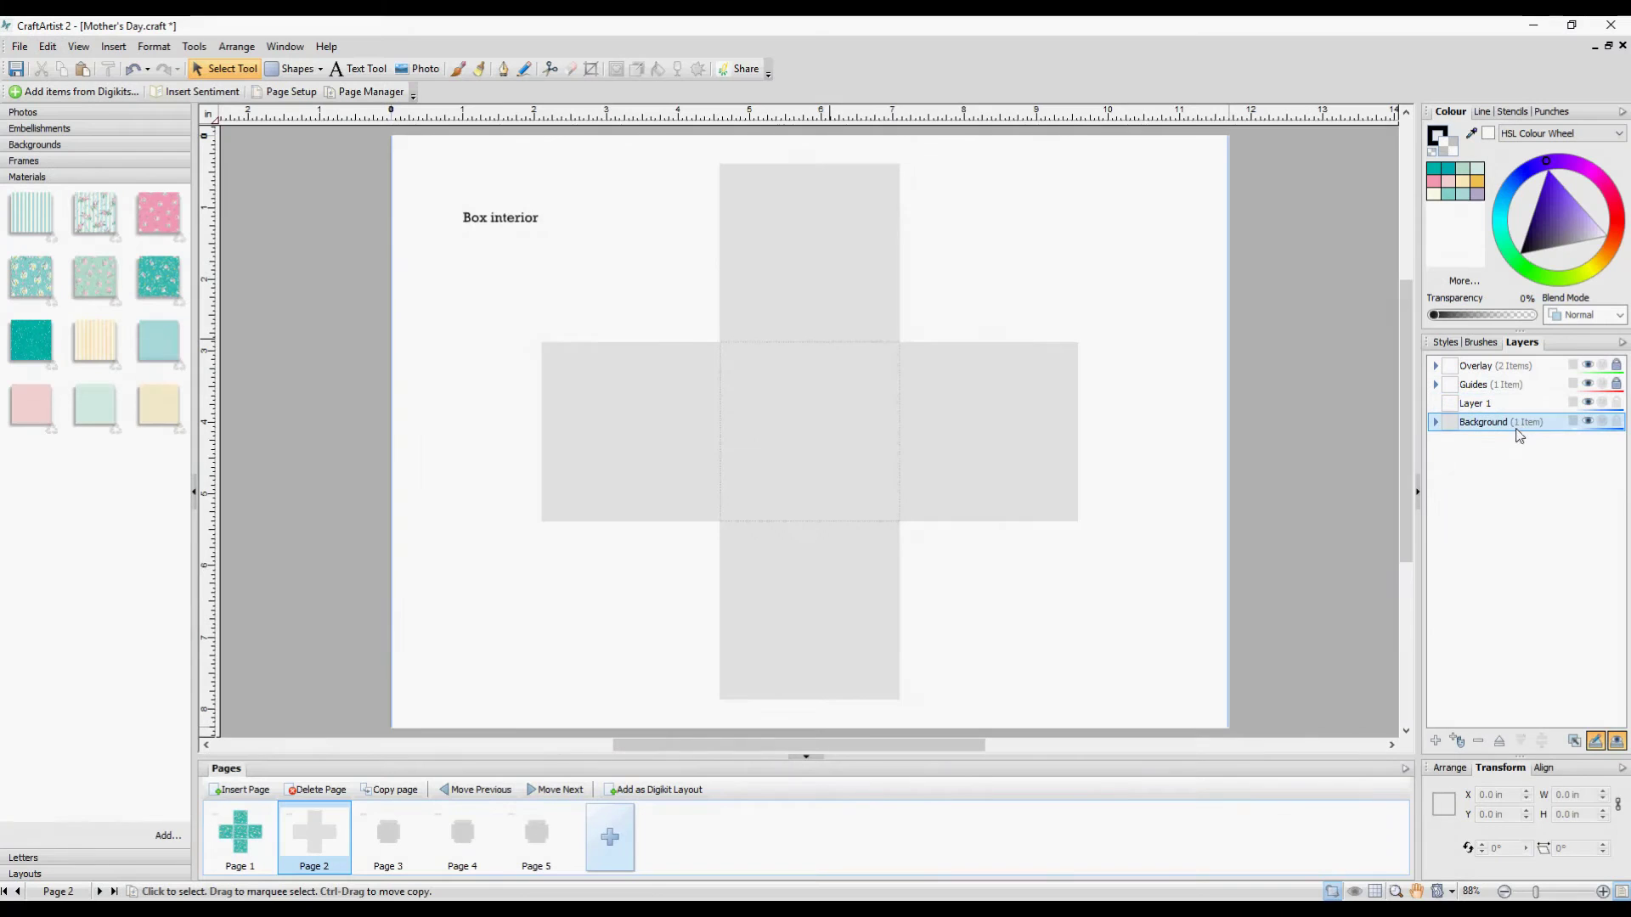
# - Apply the plain pink background to the box interior and make Layer 1 active
pyautogui.click(81, 145)
pyautogui.moveTo(818, 459); pyautogui.dragTo(817, 456)
pyautogui.click(1476, 406)
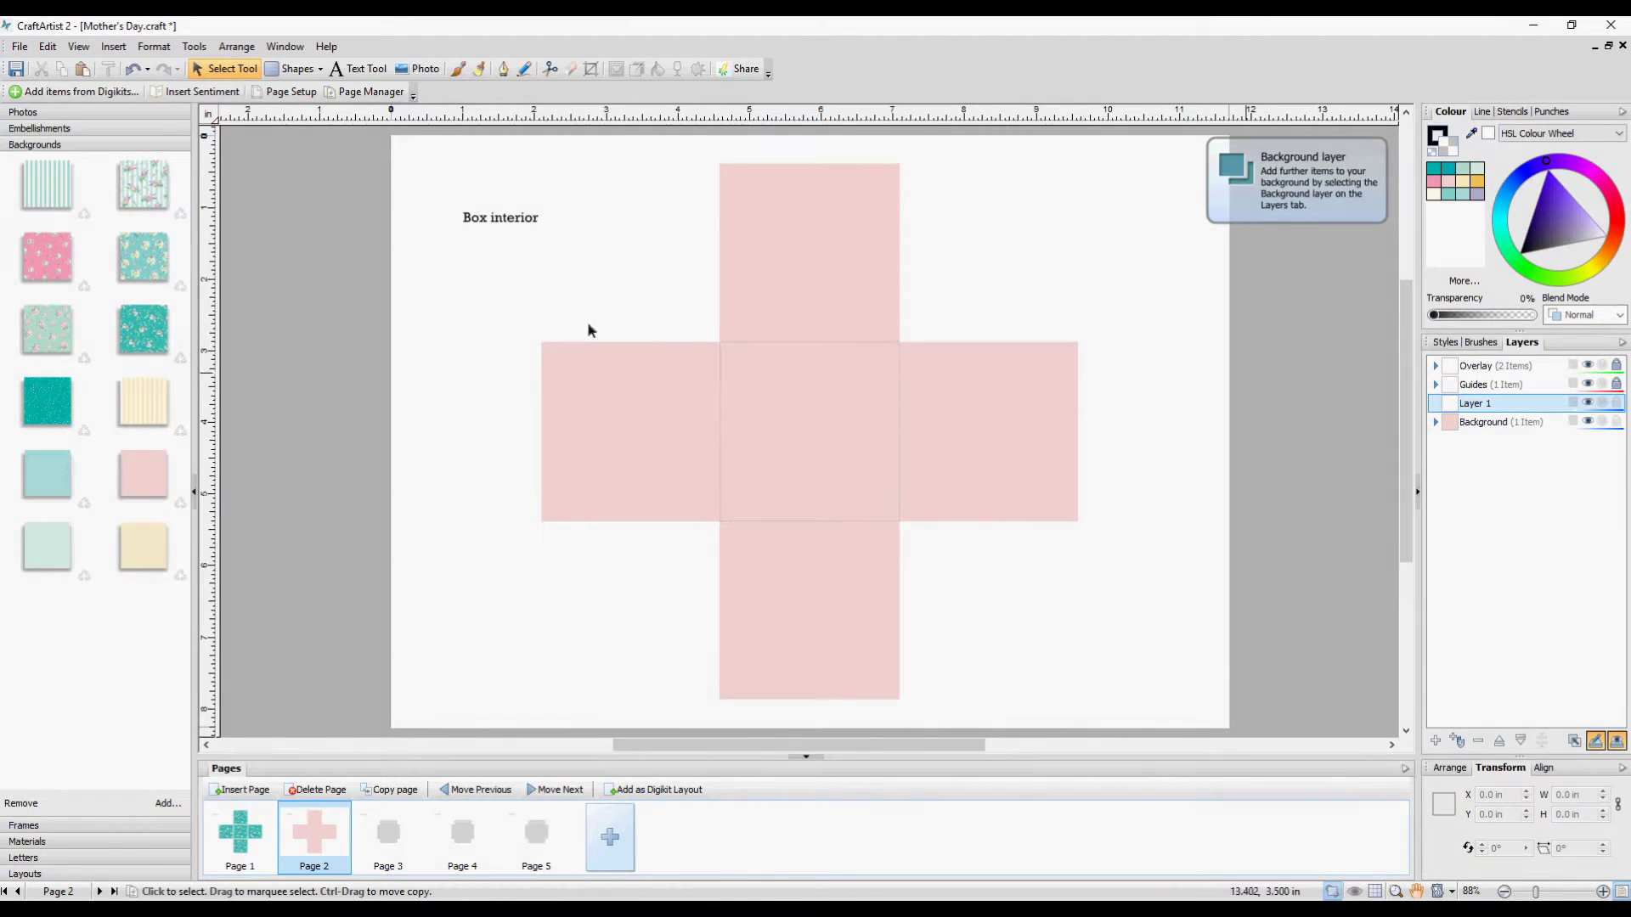
# - Add the dotted teal material to the box interior and size it to 2.25 × 2.25 in
pyautogui.click(80, 841)
pyautogui.moveTo(31, 339); pyautogui.dragTo(915, 379)
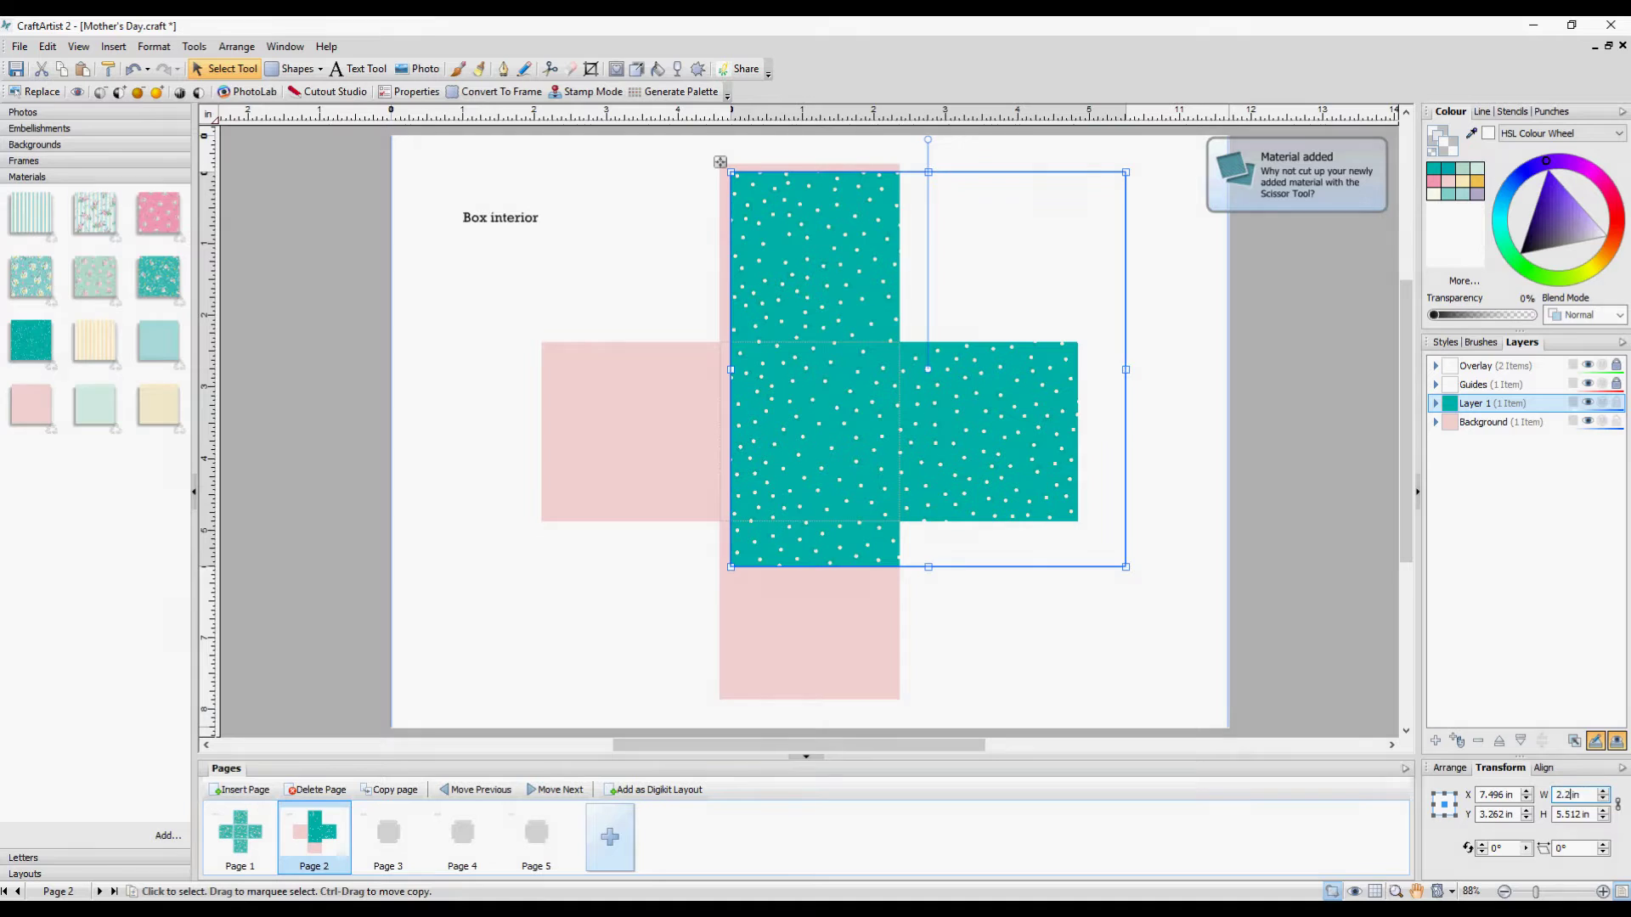
pyautogui.press('Tab')
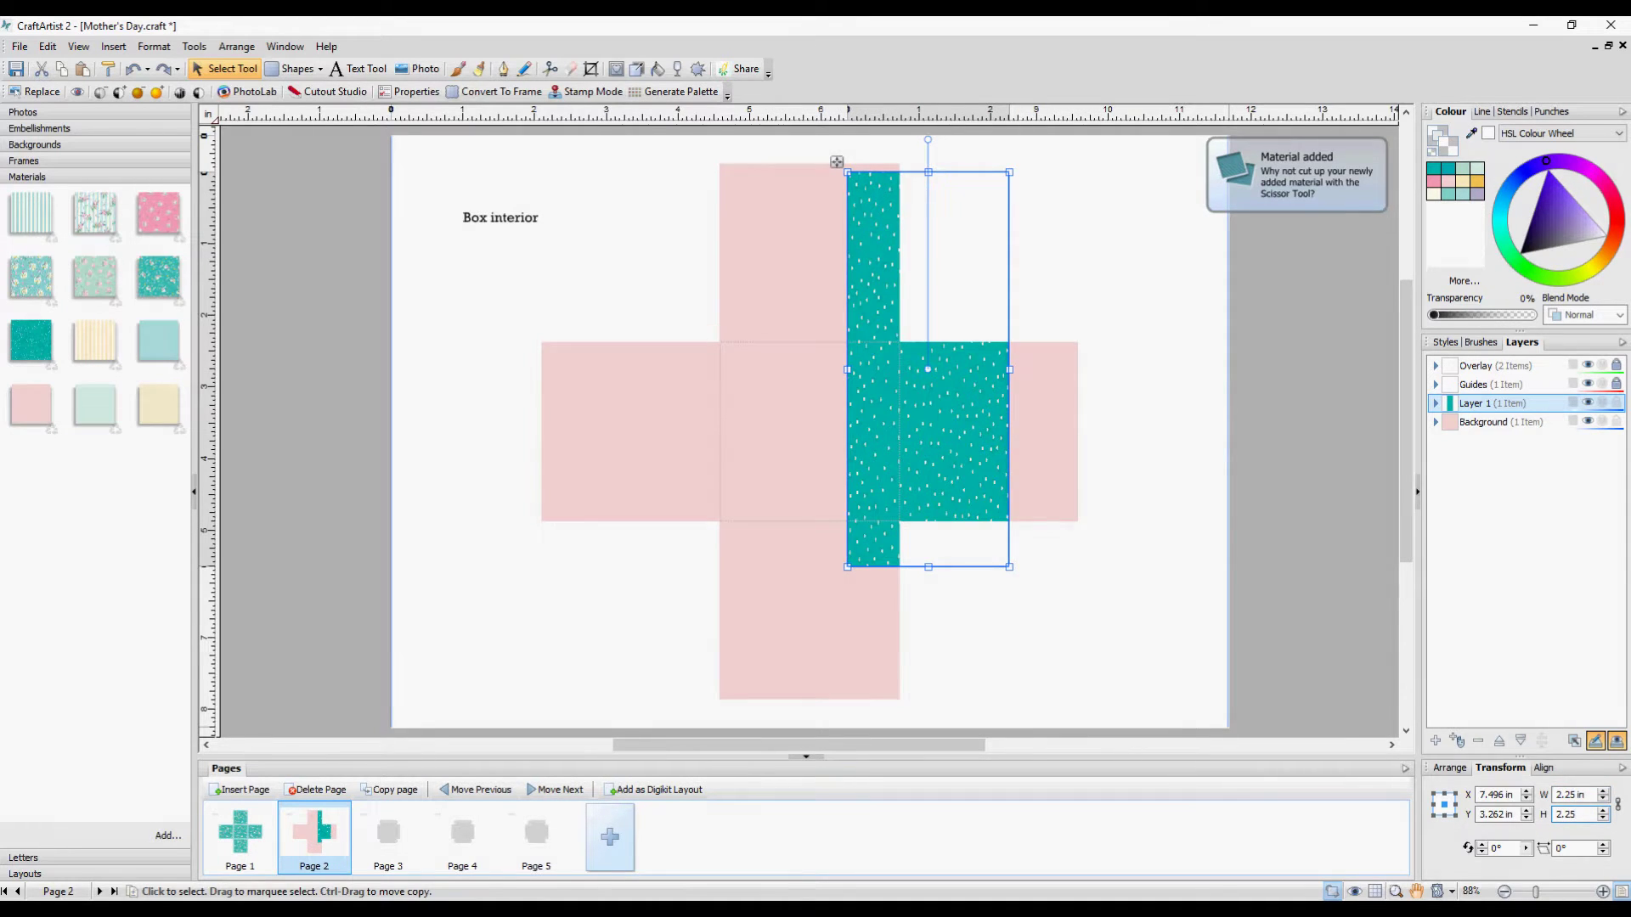
pyautogui.press('Return')
# - Position the dotted square on an outer interior panel and copy it to the other three outer panels, leaving the centre empty
pyautogui.moveTo(898, 404); pyautogui.dragTo(977, 443)
pyautogui.click(62, 69)
pyautogui.click(82, 69)
# - Add the scalloped teal oval embellishment, set its height to 2 in with proportions kept, and centre it on the upper interior panel
pyautogui.click(39, 129)
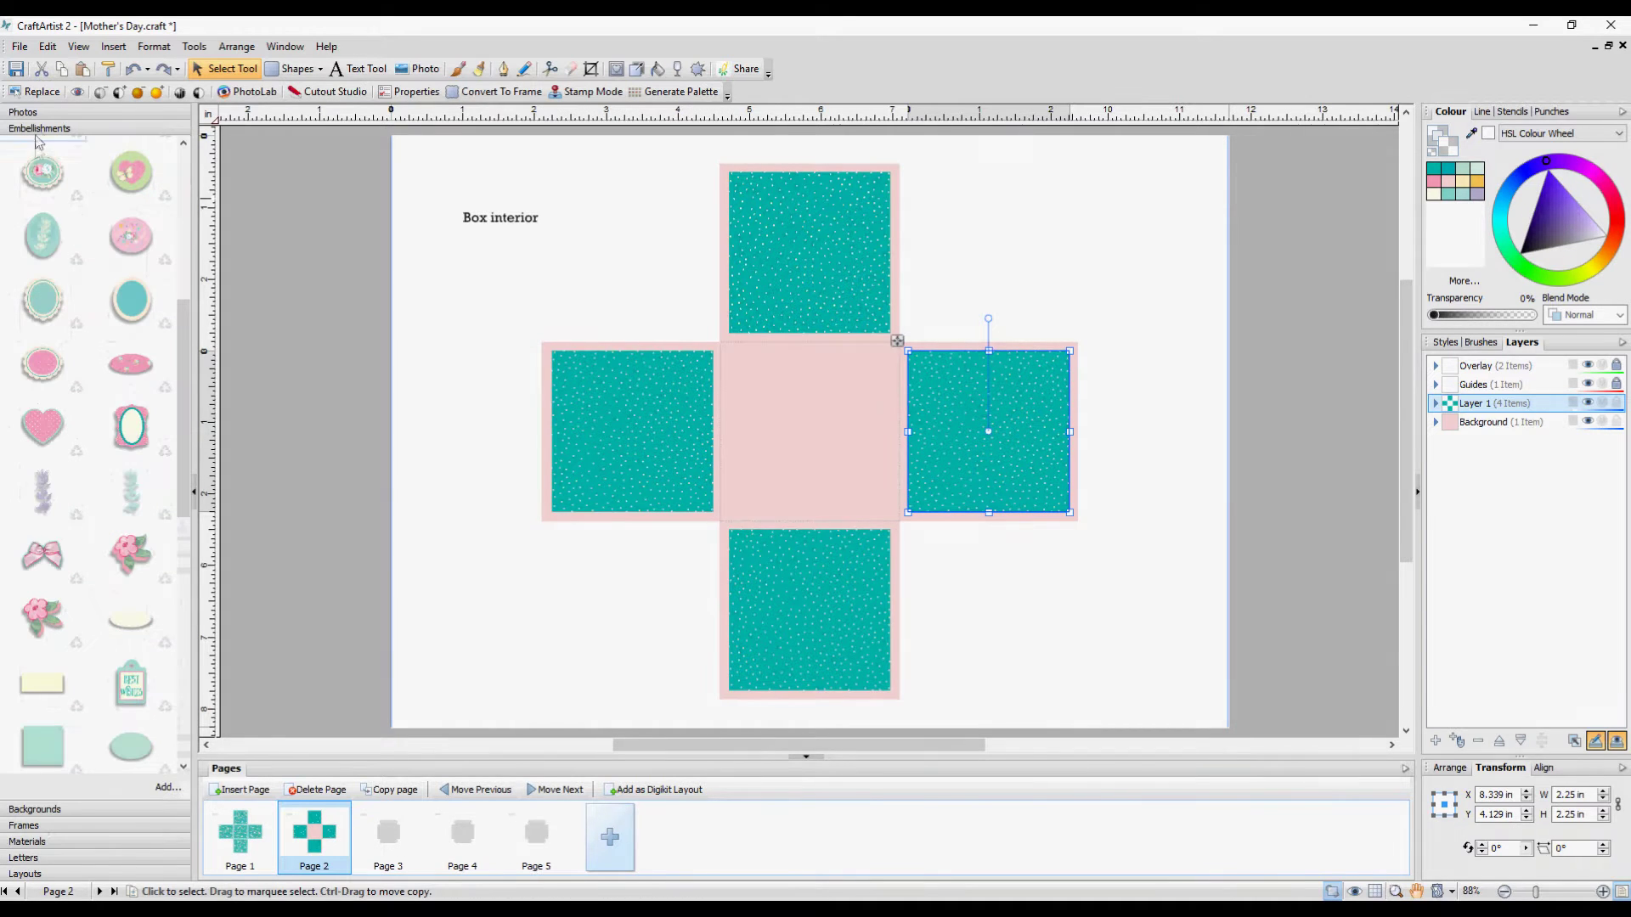
pyautogui.moveTo(59, 310); pyautogui.dragTo(856, 350)
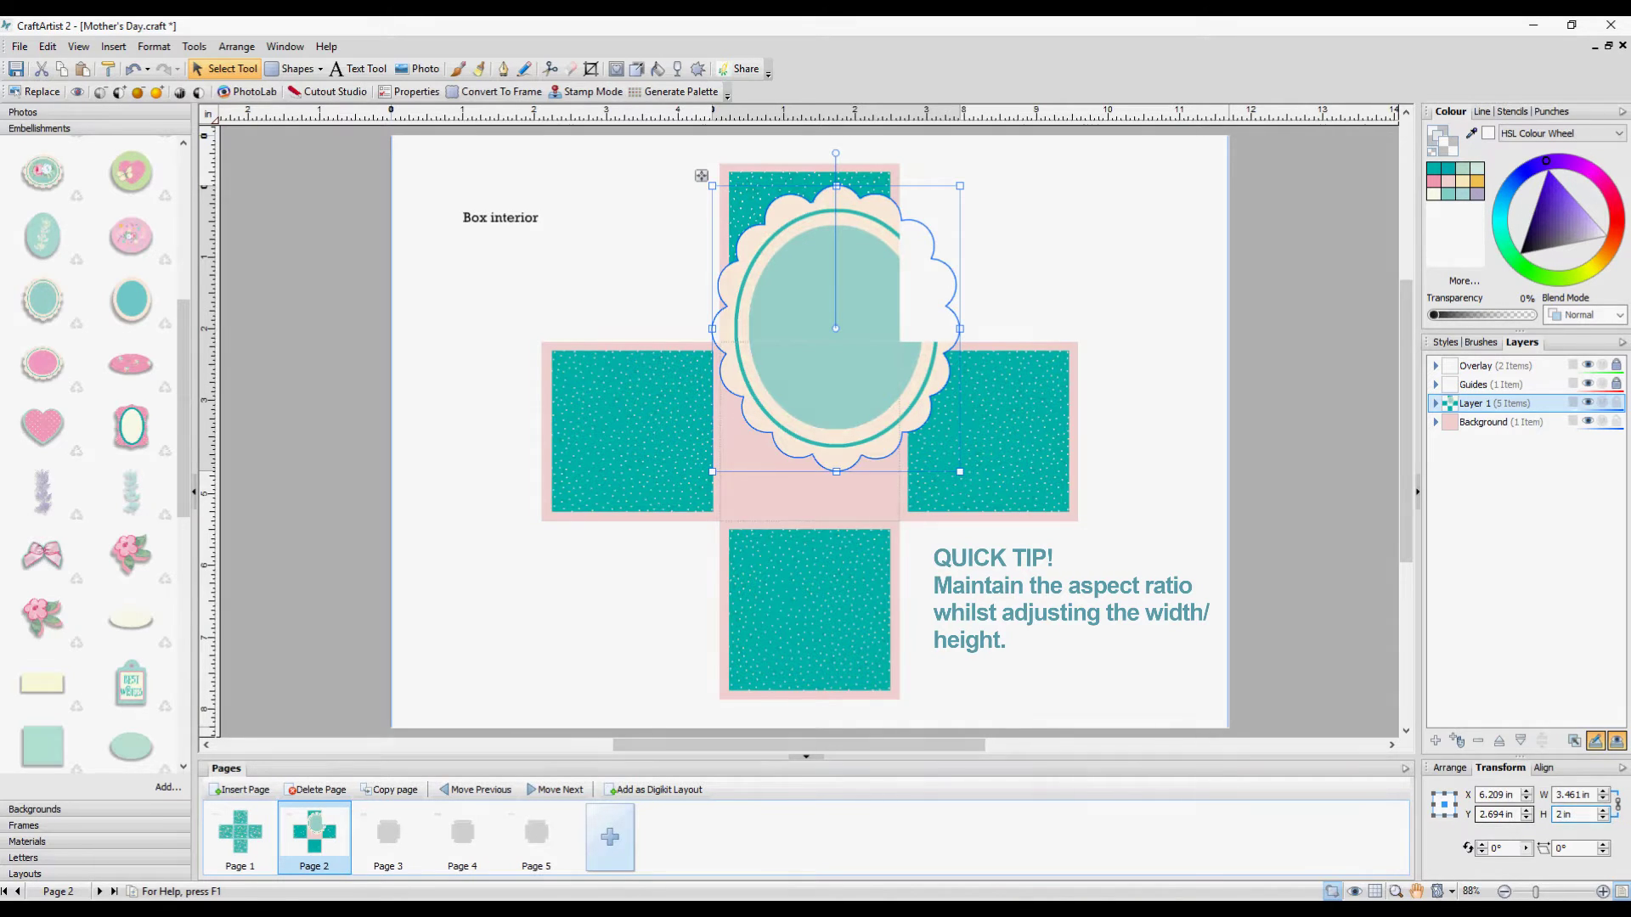
pyautogui.press('Return')
pyautogui.moveTo(810, 322); pyautogui.dragTo(783, 250)
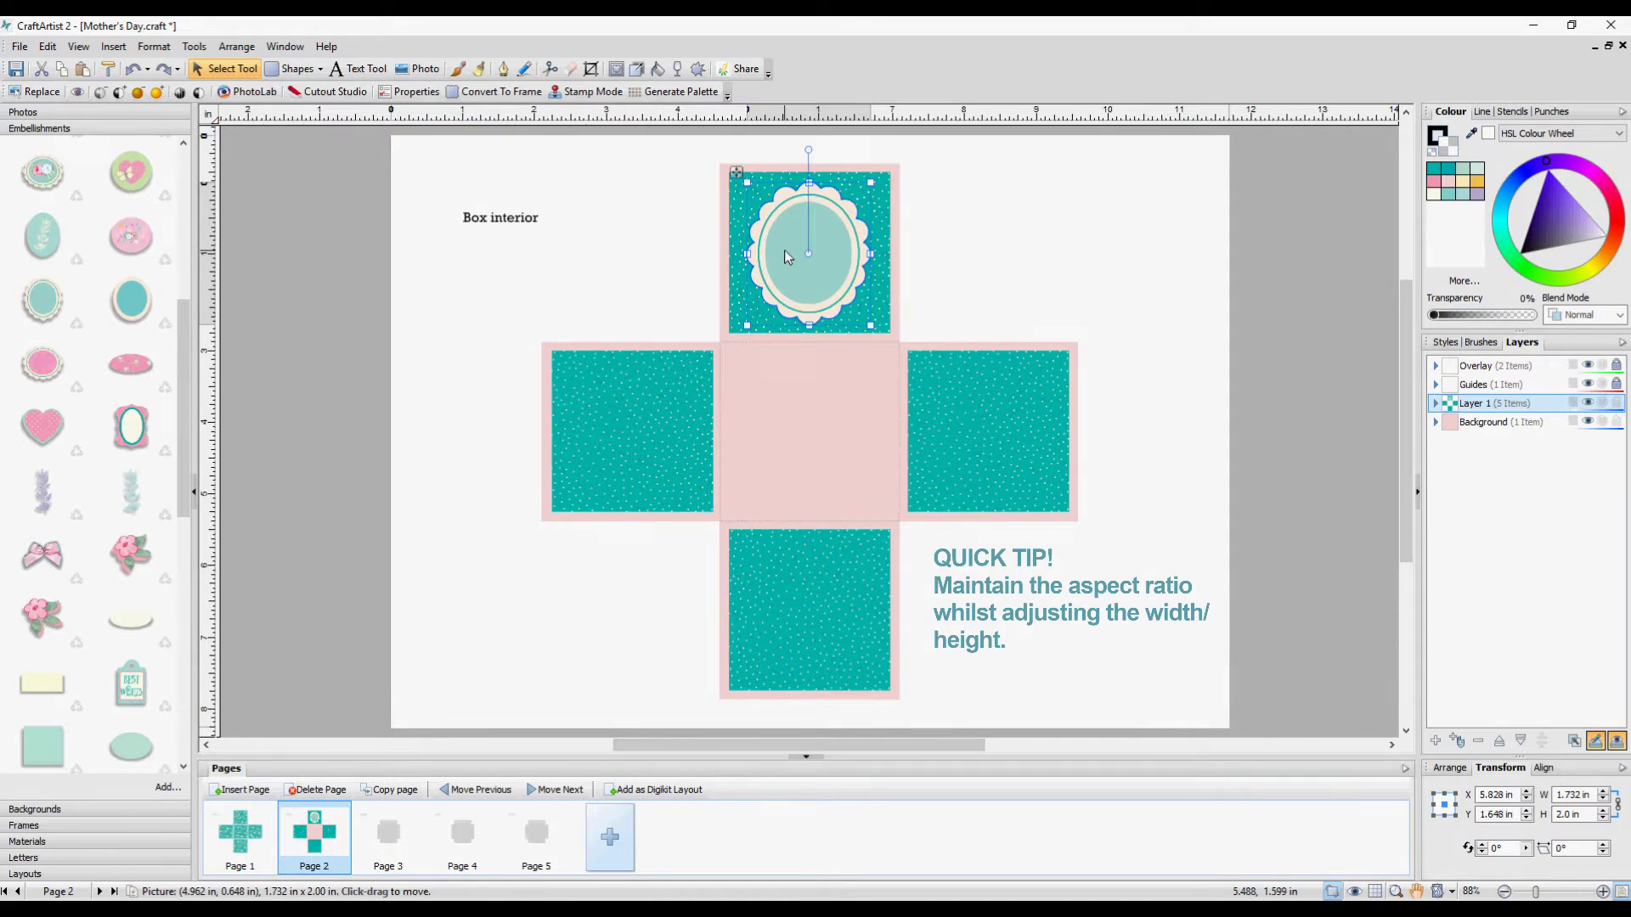
# - Copy the scalloped teal oval and place the duplicate centred on the lower interior panel
pyautogui.click(64, 72)
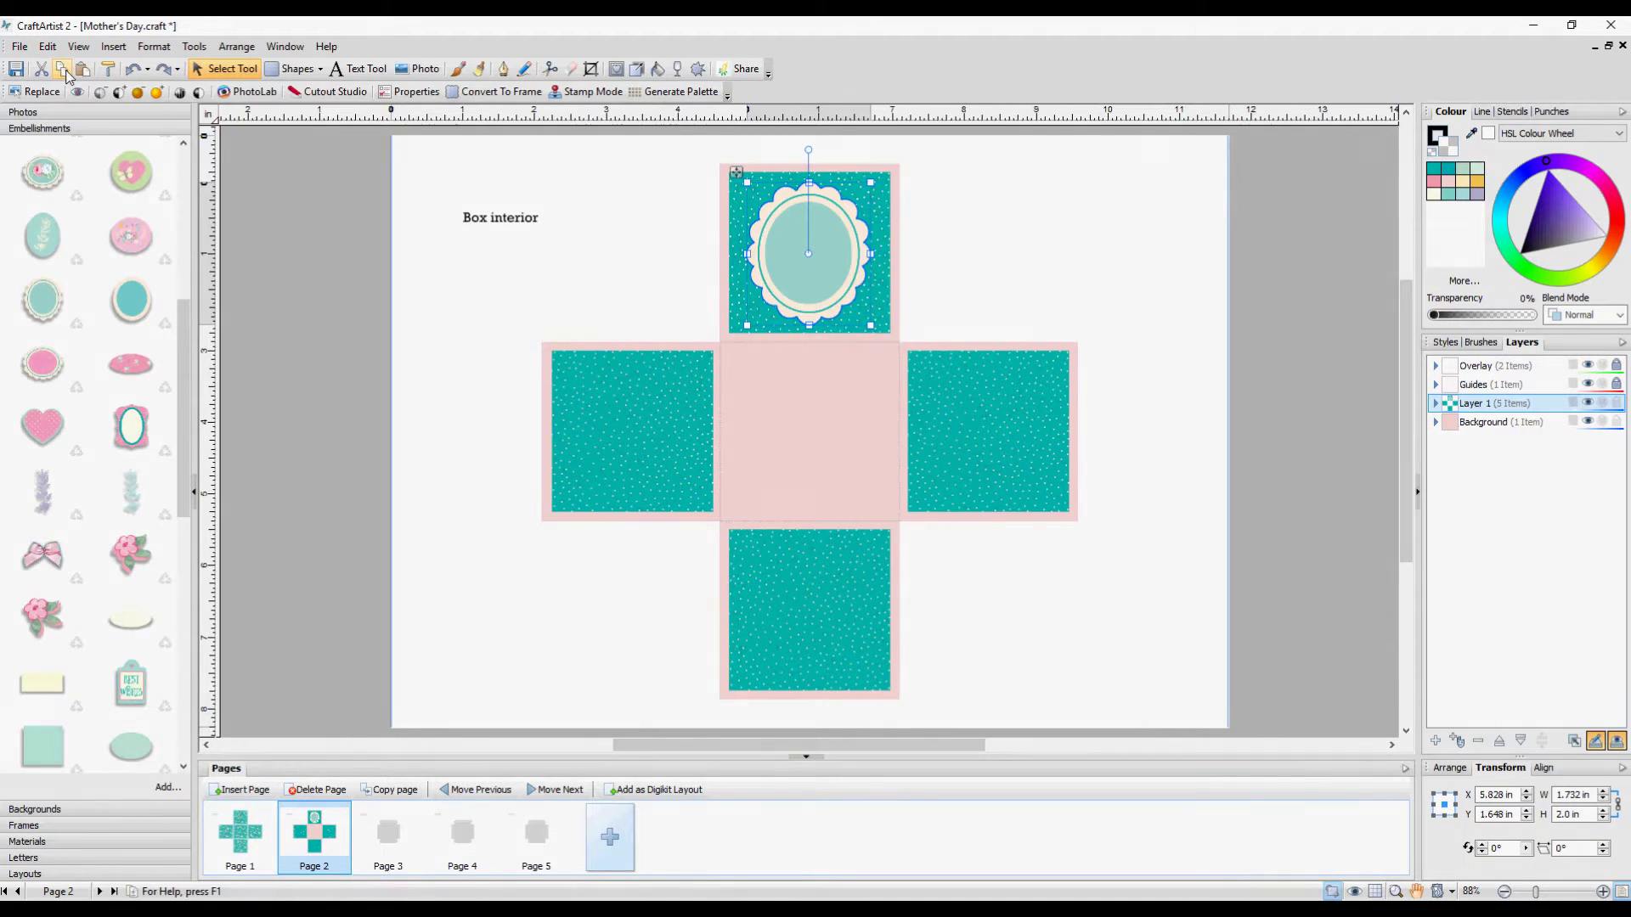
pyautogui.click(81, 70)
pyautogui.moveTo(808, 253); pyautogui.dragTo(820, 614)
# - Add the scalloped pink oval at 2 in wide with proportions kept, placing it on the left interior panel and a copy on the right
pyautogui.moveTo(42, 364); pyautogui.dragTo(642, 428)
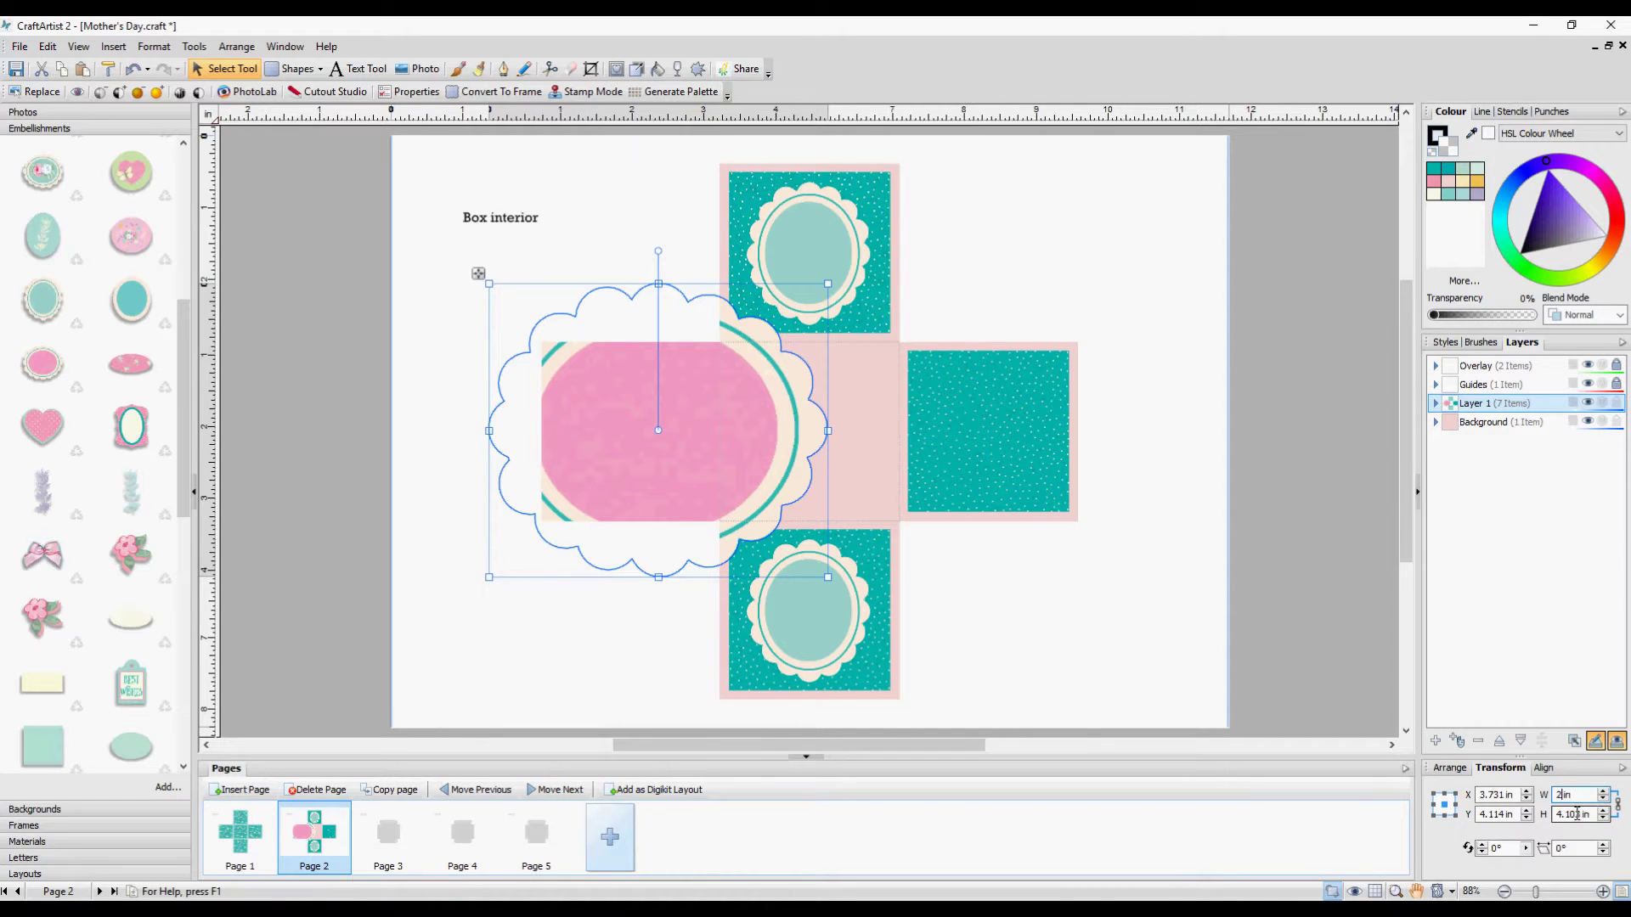
pyautogui.press('Return')
pyautogui.moveTo(701, 441); pyautogui.dragTo(741, 425)
pyautogui.click(62, 70)
pyautogui.click(83, 69)
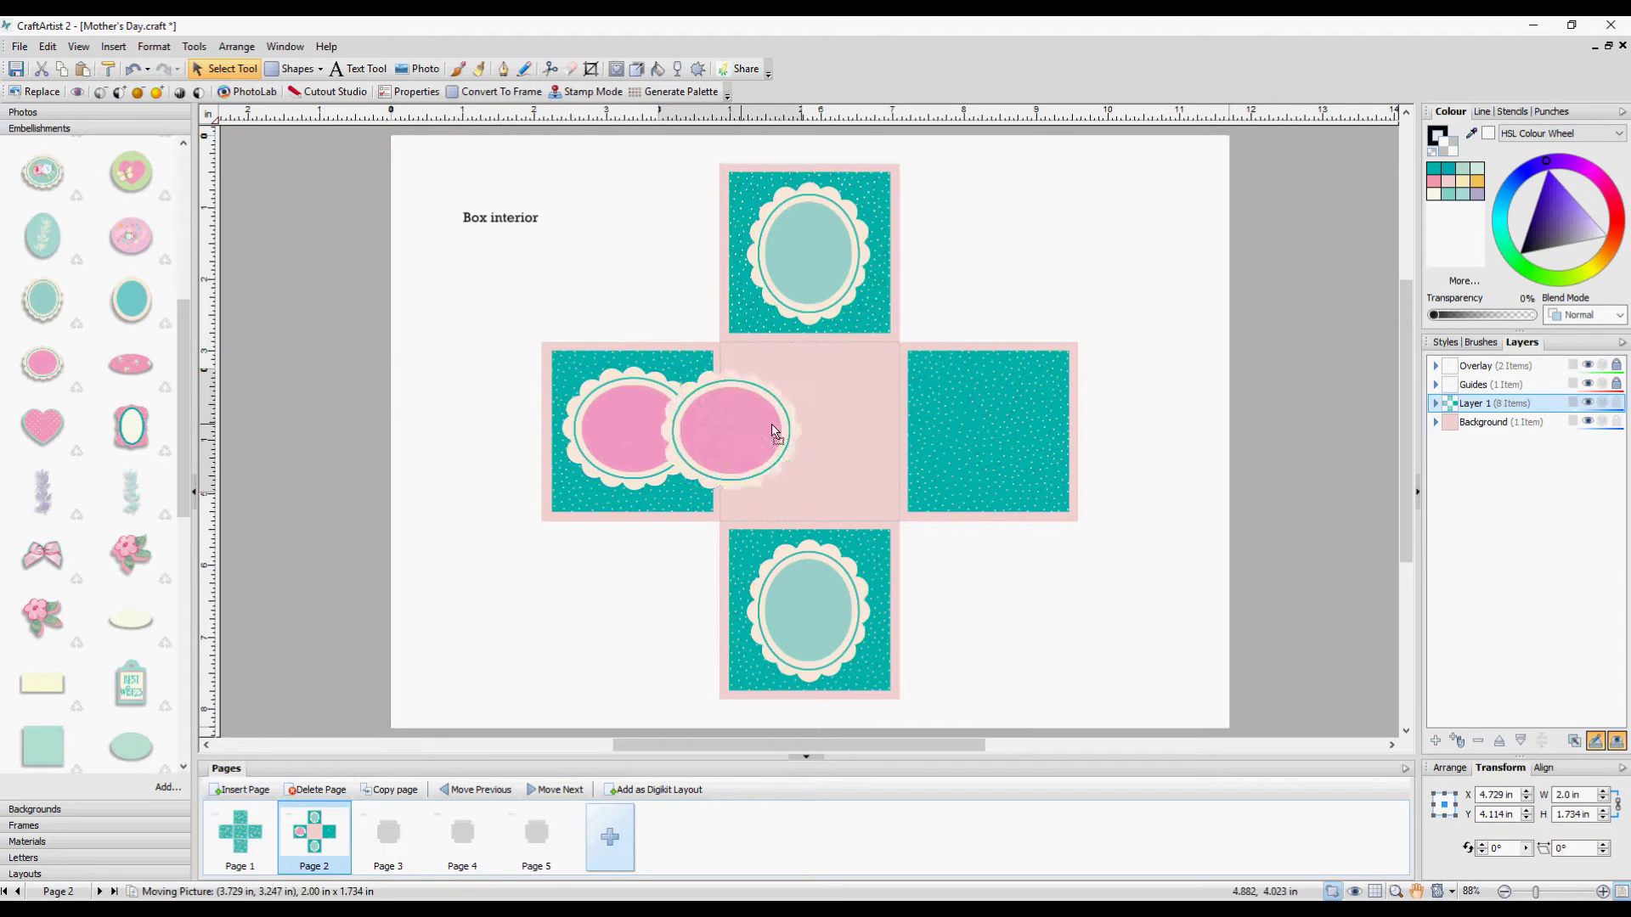
pyautogui.click(995, 428)
# - Add the Summer Meadow (4) rose embellishment, shrink it to about 1.04 × 1.68 in, and centre it in the upper oval
pyautogui.scroll(2, 193, 327)
pyautogui.scroll(4, 193, 327)
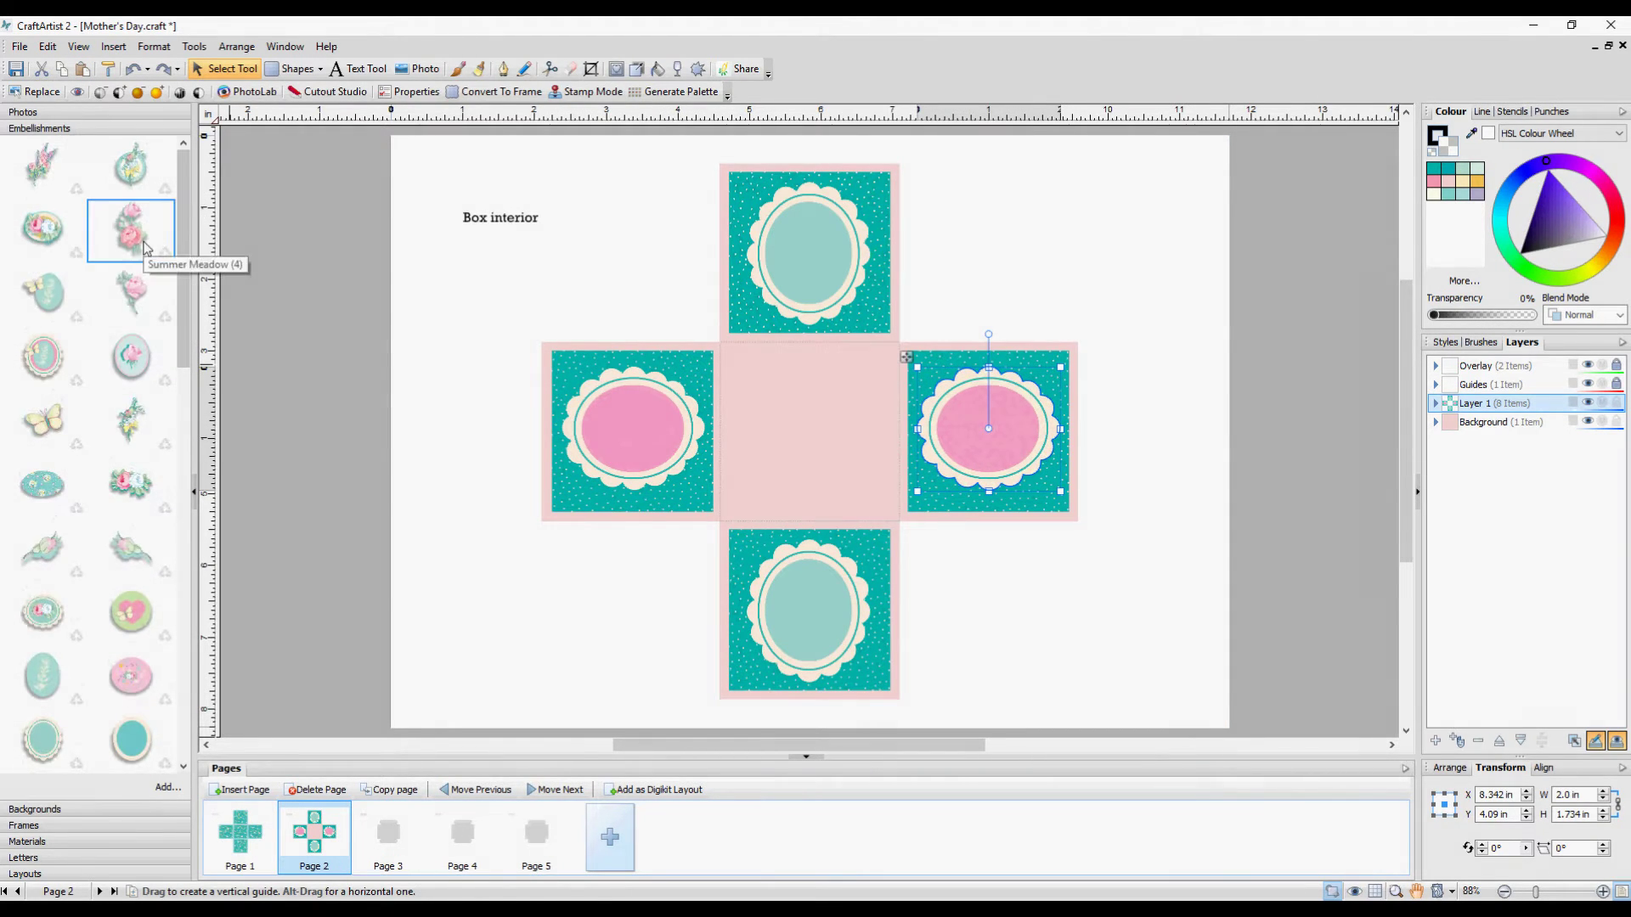
pyautogui.moveTo(138, 247); pyautogui.dragTo(657, 493)
pyautogui.moveTo(745, 262); pyautogui.dragTo(601, 493)
pyautogui.moveTo(574, 560); pyautogui.dragTo(808, 276)
pyautogui.moveTo(772, 208); pyautogui.dragTo(765, 196)
pyautogui.moveTo(811, 270); pyautogui.dragTo(820, 270)
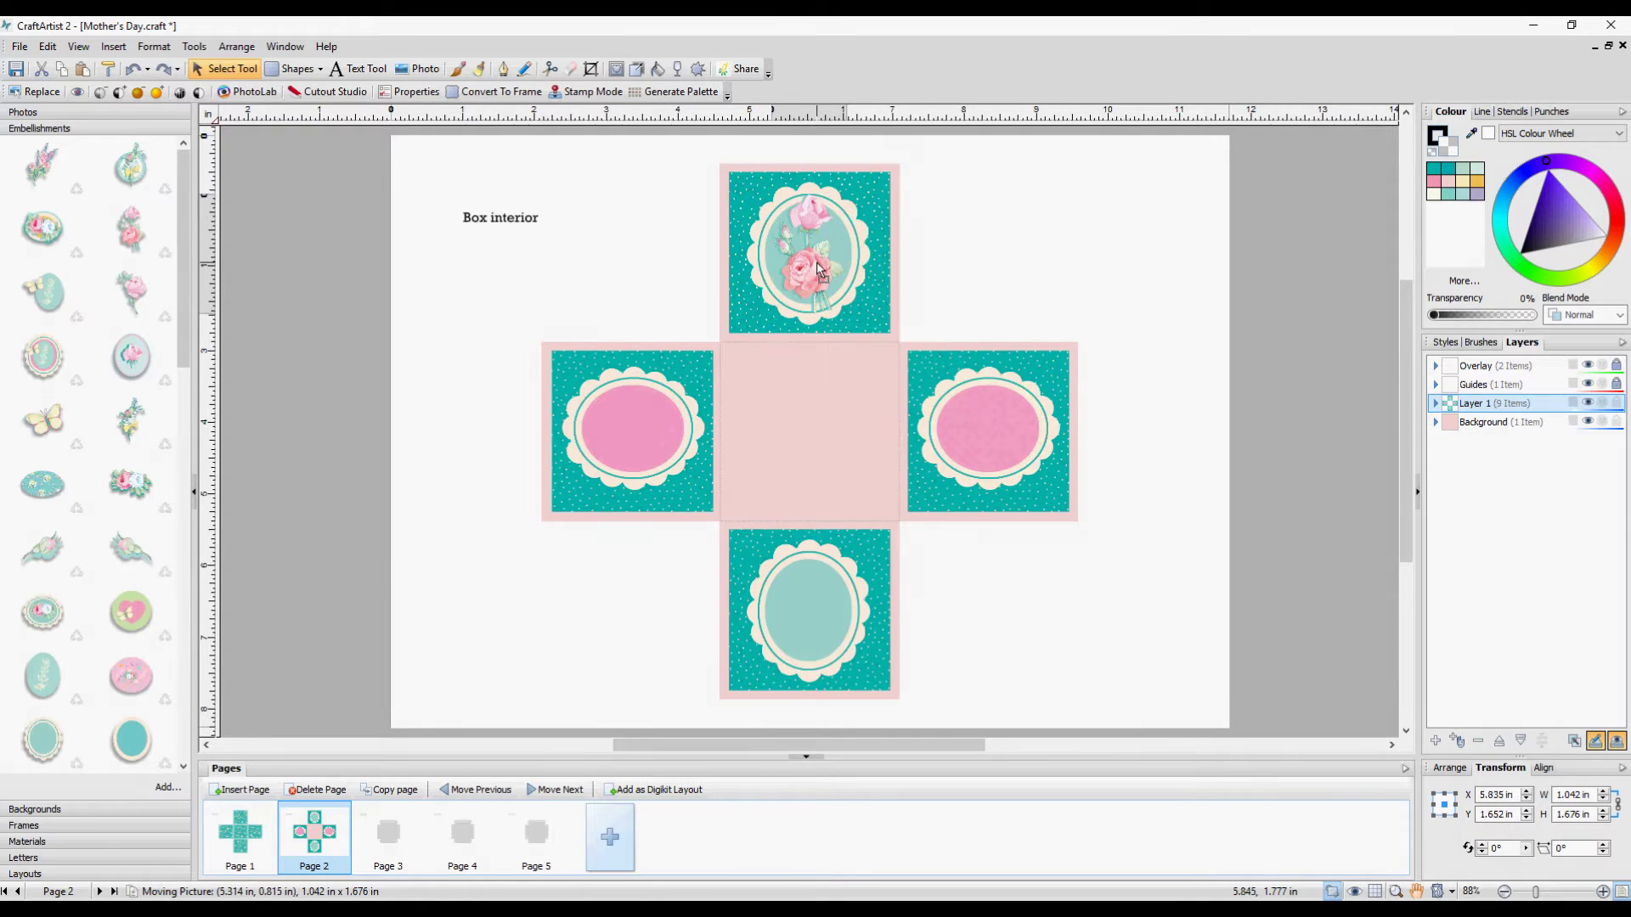
# - Add the single pink rose embellishment, rotate and shrink it, and fit it inside the lower teal oval
pyautogui.moveTo(131, 289); pyautogui.dragTo(531, 463)
pyautogui.moveTo(539, 250); pyautogui.dragTo(564, 595)
pyautogui.moveTo(452, 252); pyautogui.dragTo(597, 477)
pyautogui.moveTo(634, 554); pyautogui.dragTo(808, 629)
pyautogui.moveTo(856, 681); pyautogui.dragTo(851, 677)
pyautogui.moveTo(809, 625); pyautogui.dragTo(811, 627)
# - Add the yellow flower spray embellishment, rotate it to lie horizontally, shrink it, and fit it over the left pink oval
pyautogui.moveTo(153, 424); pyautogui.dragTo(567, 472)
pyautogui.moveTo(566, 223); pyautogui.dragTo(348, 474)
pyautogui.moveTo(355, 344); pyautogui.dragTo(623, 485)
pyautogui.moveTo(684, 553); pyautogui.dragTo(608, 424)
pyautogui.moveTo(539, 473); pyautogui.dragTo(575, 463)
pyautogui.moveTo(645, 423); pyautogui.dragTo(643, 448)
# - Add the lavender and pink flower embellishment, rotate and shrink it, and fit it over the right pink oval
pyautogui.moveTo(42, 162); pyautogui.dragTo(805, 436)
pyautogui.moveTo(837, 163); pyautogui.dragTo(1007, 384)
pyautogui.moveTo(1025, 252); pyautogui.dragTo(834, 391)
pyautogui.moveTo(760, 460); pyautogui.dragTo(1009, 432)
pyautogui.moveTo(899, 487); pyautogui.dragTo(972, 431)
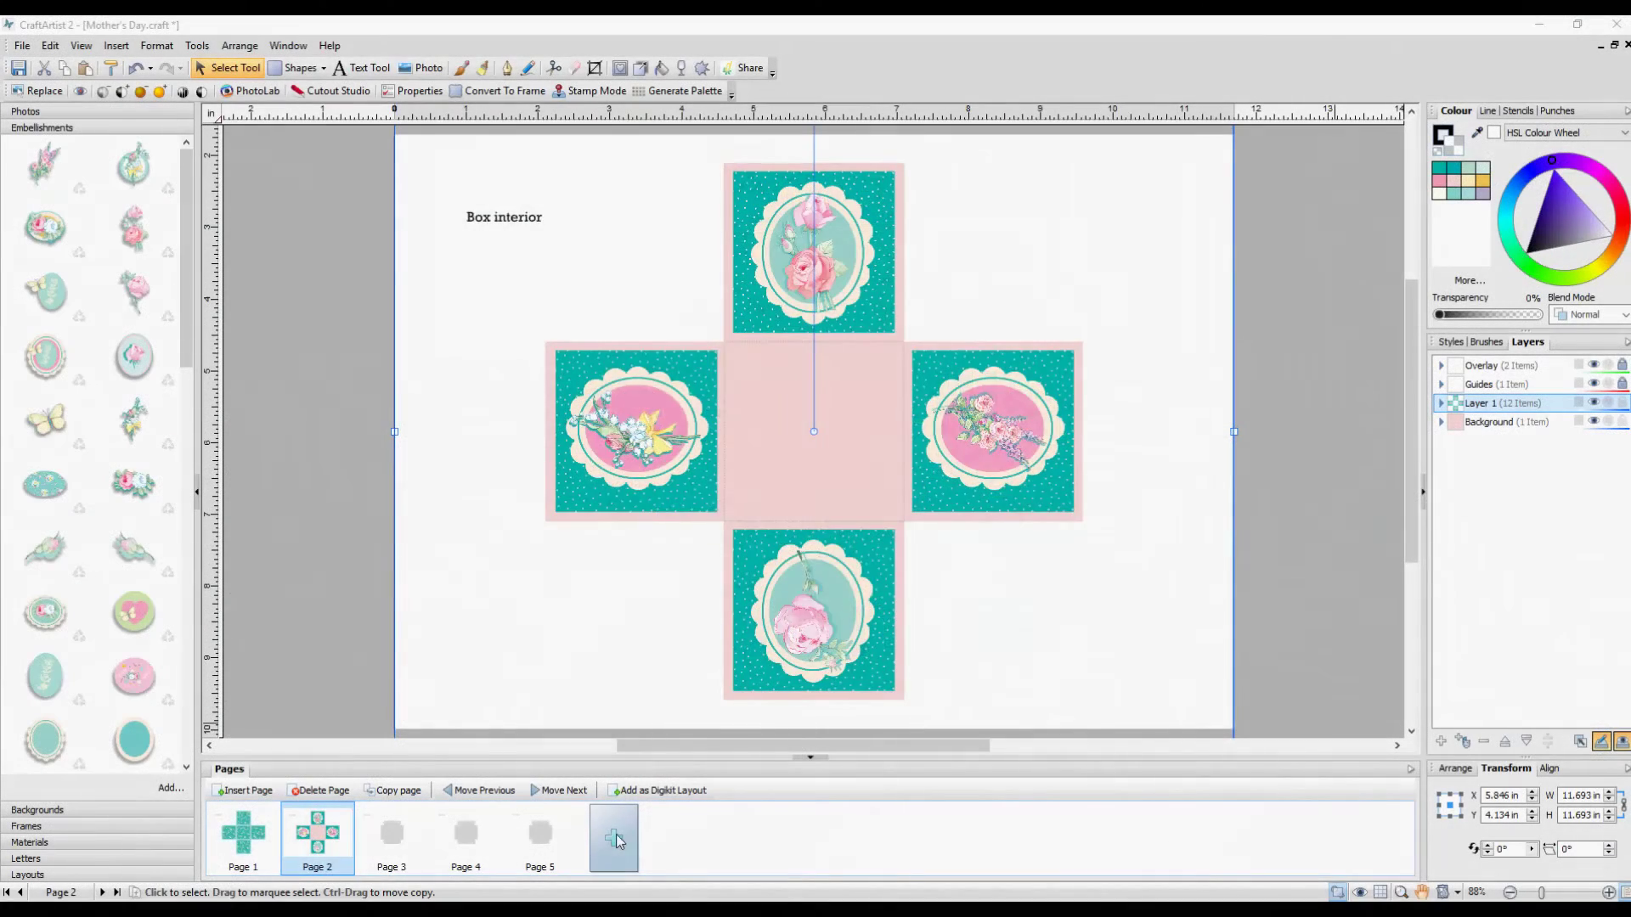
# - Add a blank page to the end of the project
pyautogui.click(613, 838)
pyautogui.click(618, 352)
pyautogui.click(930, 659)
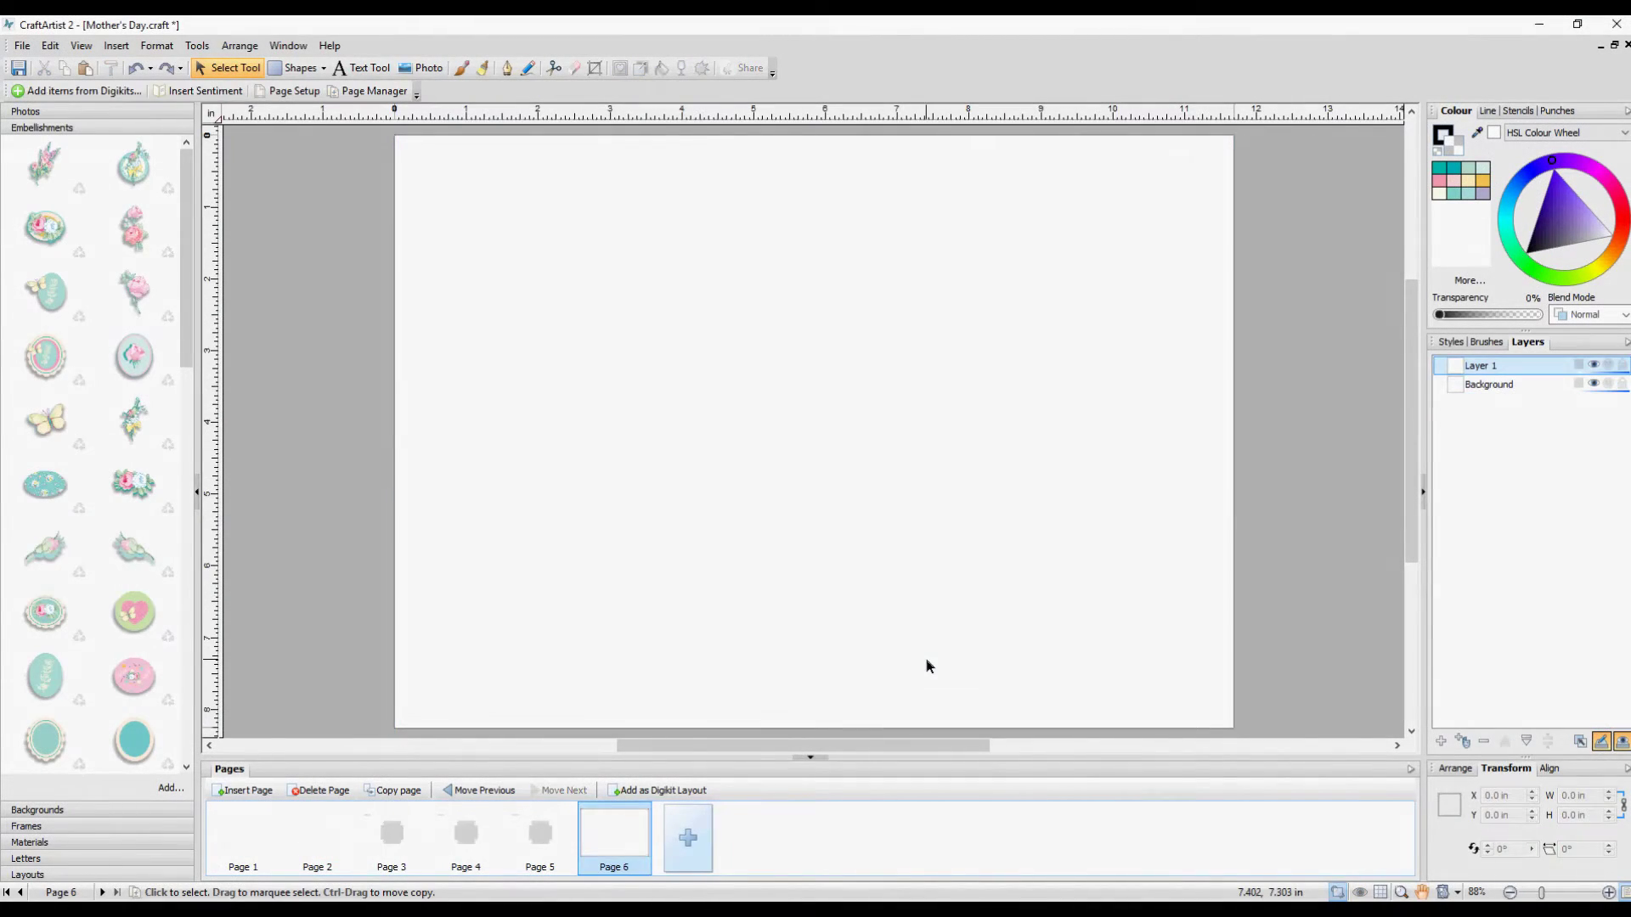
# - On Page 2, group the upper panel's rose embellishment with its teal oval
pyautogui.click(333, 839)
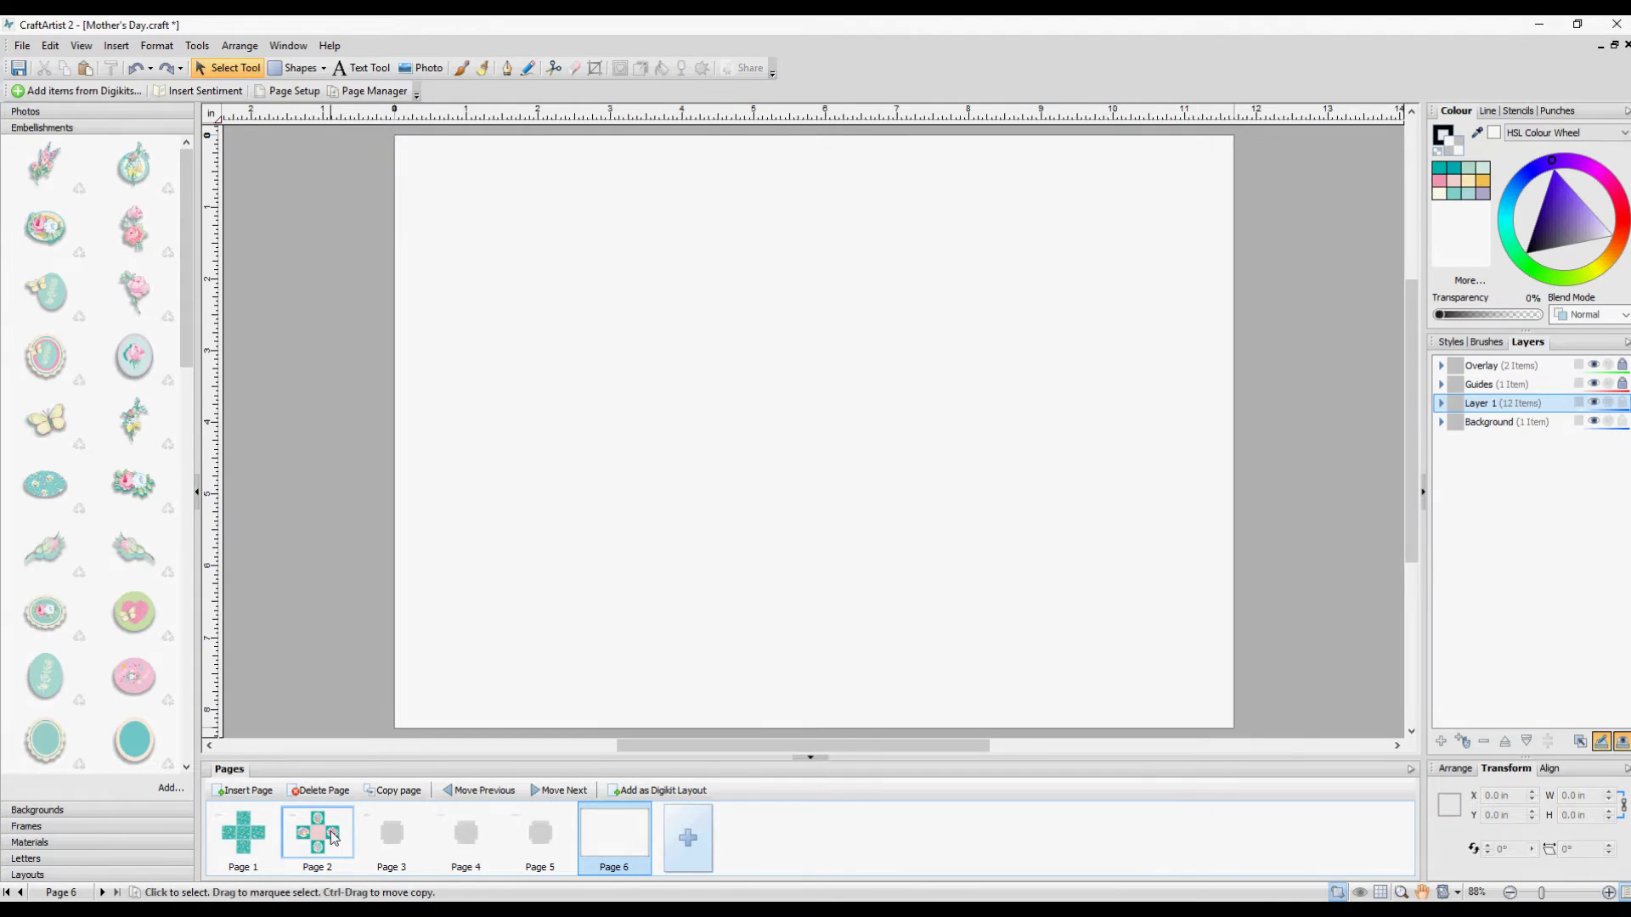
pyautogui.click(817, 259)
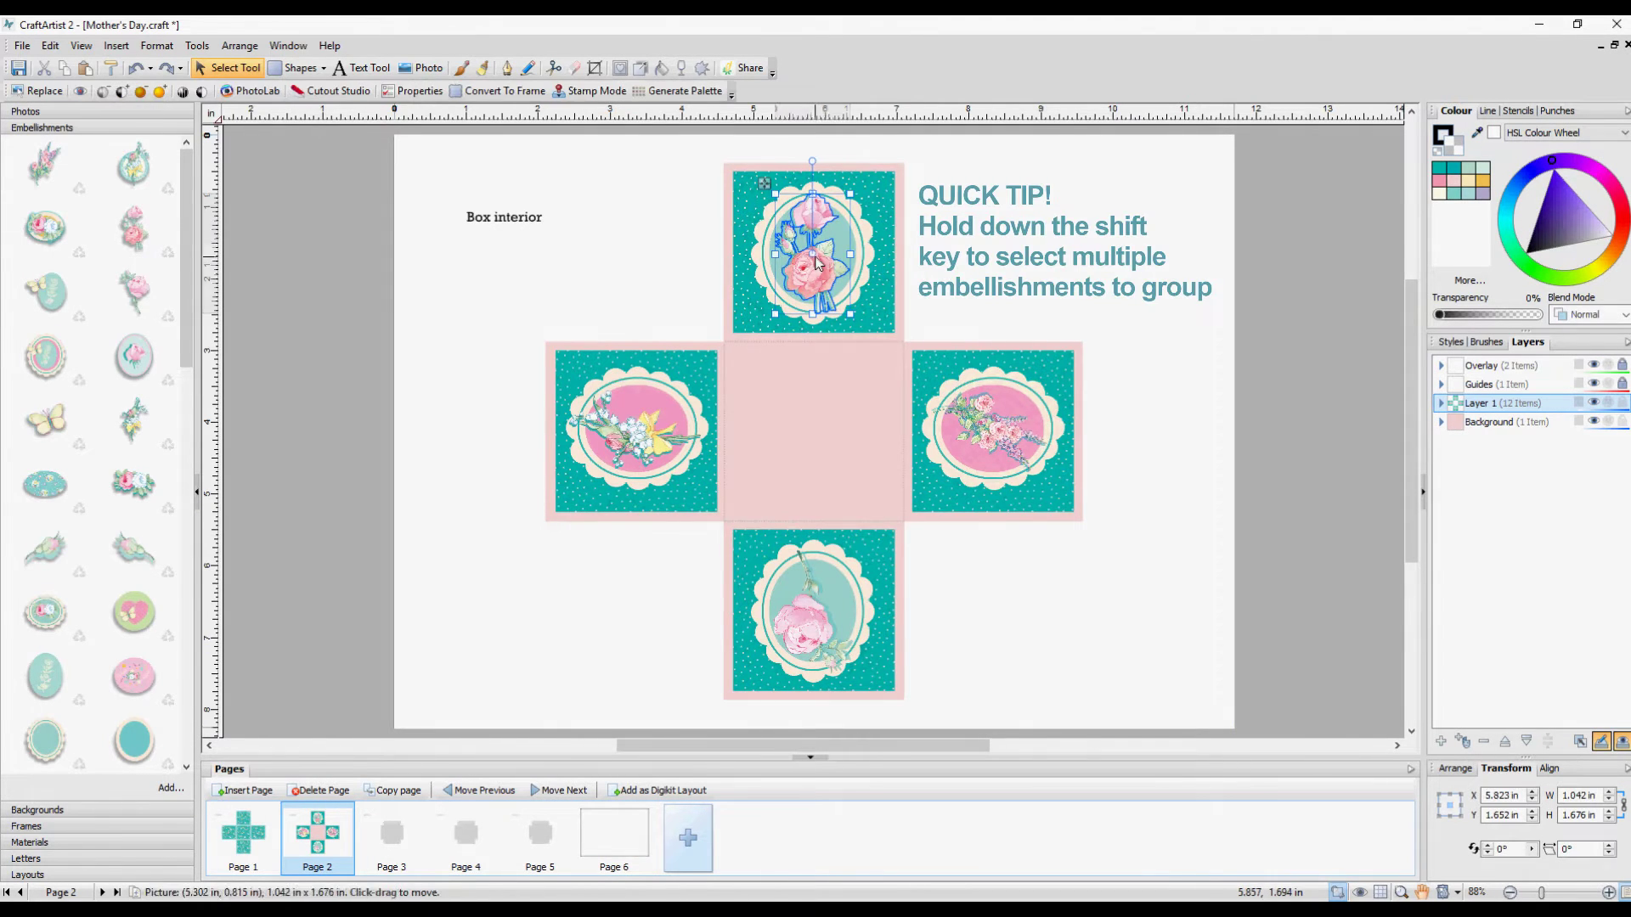
pyautogui.keyDown('shift'); pyautogui.click(759, 260); pyautogui.keyUp('shift')
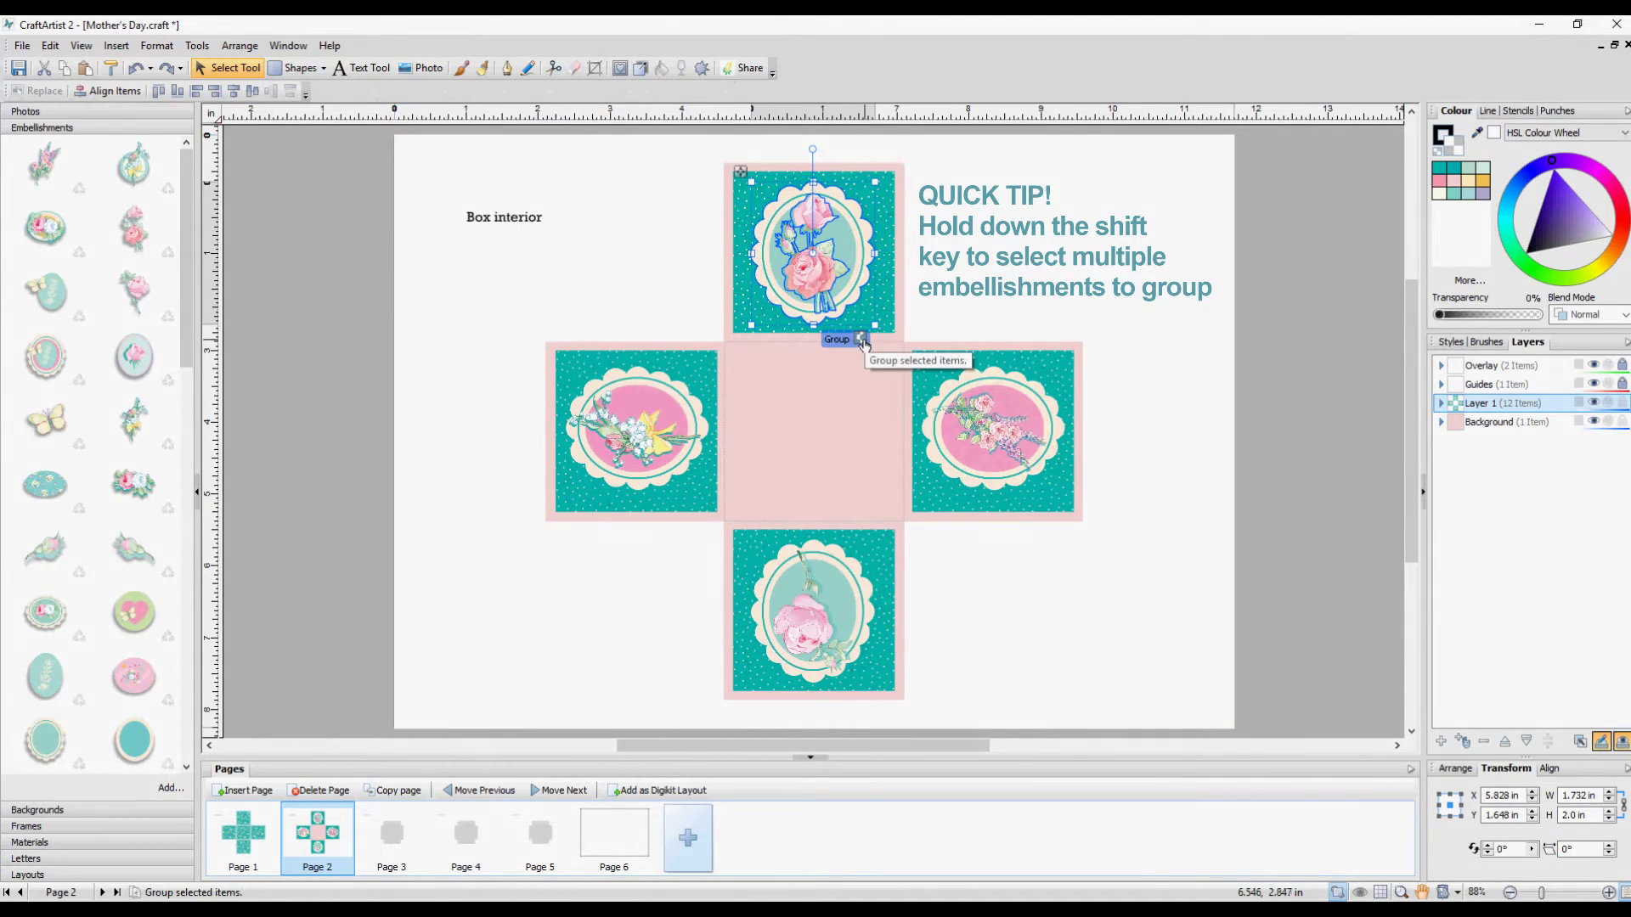
pyautogui.click(862, 340)
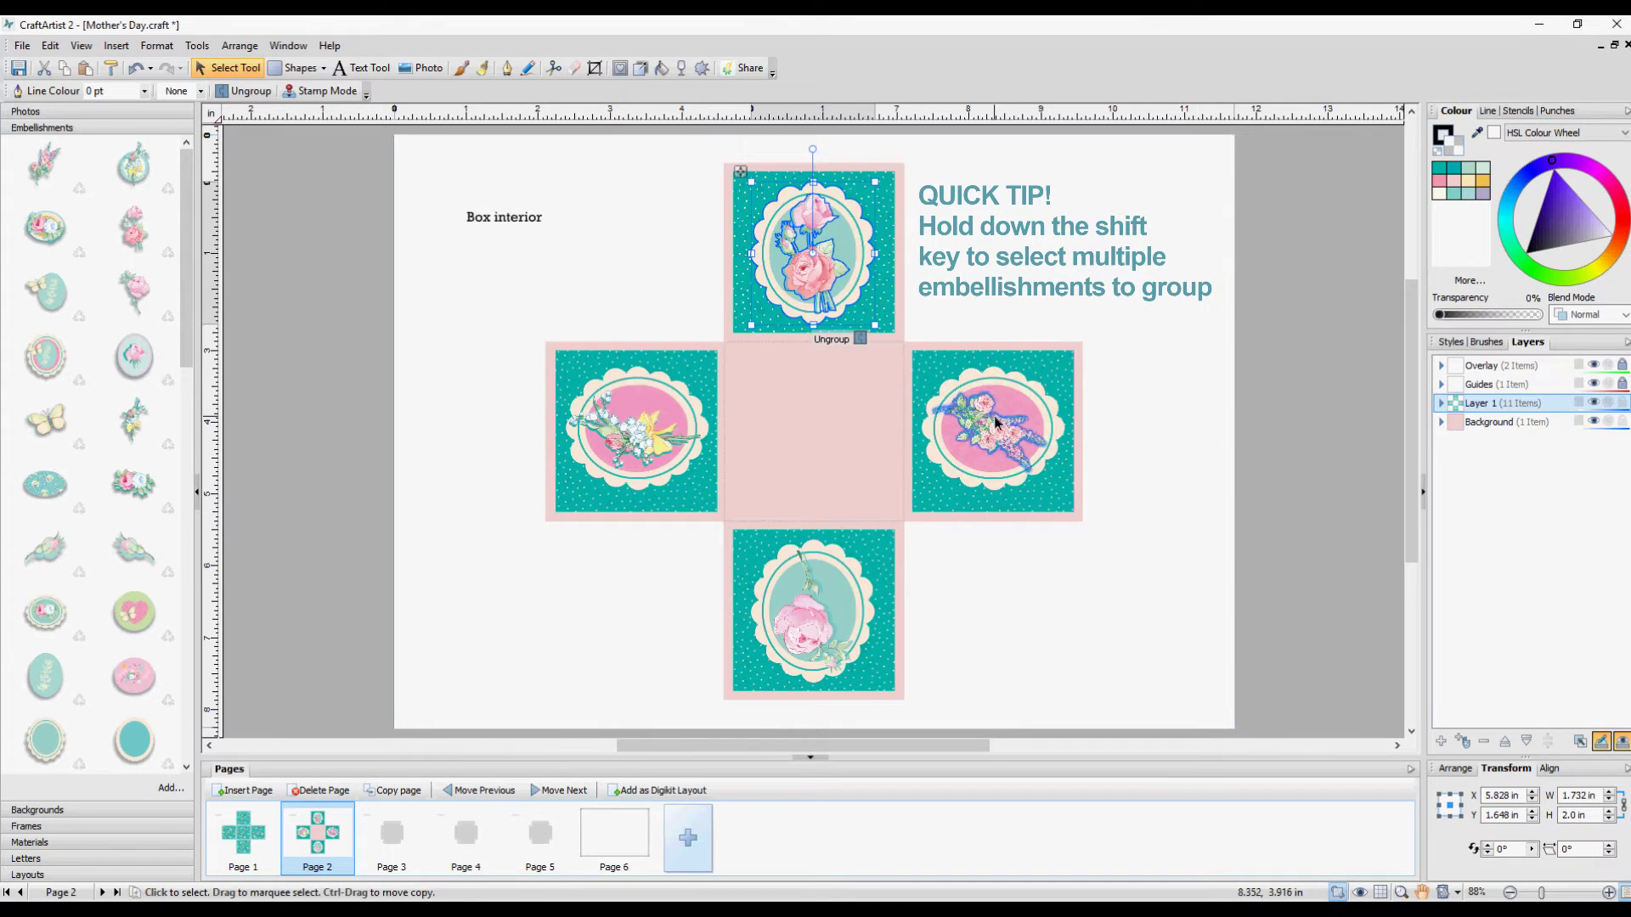
# - Group the flower embellishment with its oval on each of the right, lower and left interior panels
pyautogui.click(934, 428)
pyautogui.keyDown('shift'); pyautogui.click(930, 427); pyautogui.keyUp('shift')
pyautogui.click(1047, 500)
pyautogui.click(820, 622)
pyautogui.keyDown('shift'); pyautogui.click(864, 599); pyautogui.keyUp('shift')
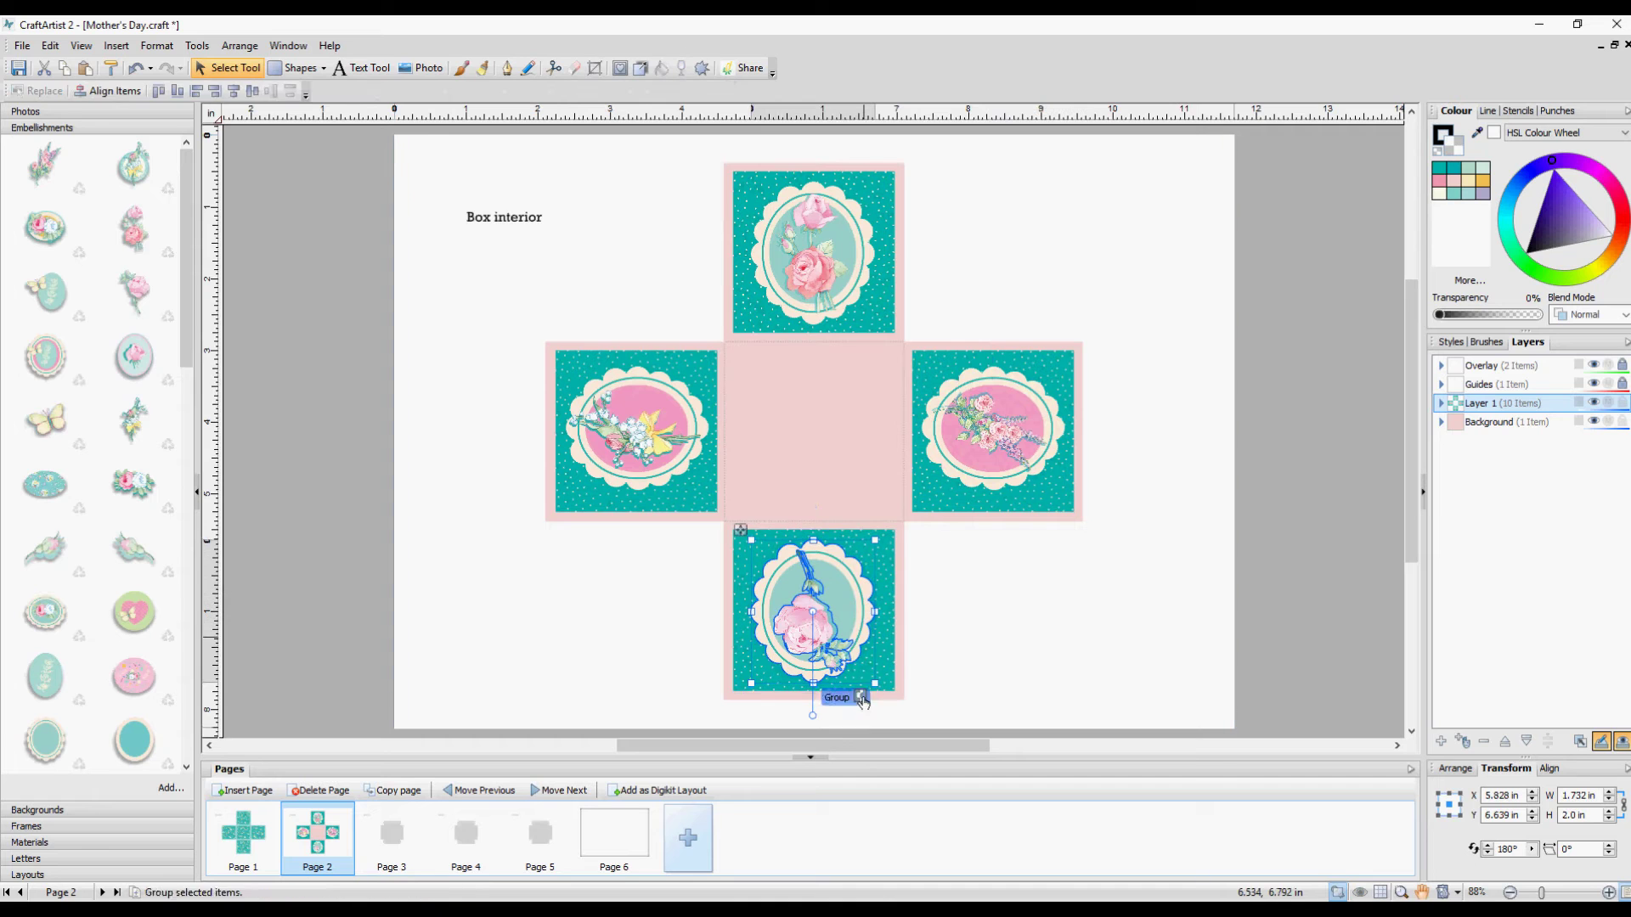
pyautogui.click(858, 695)
pyautogui.click(647, 431)
pyautogui.keyDown('shift'); pyautogui.click(649, 383); pyautogui.keyUp('shift')
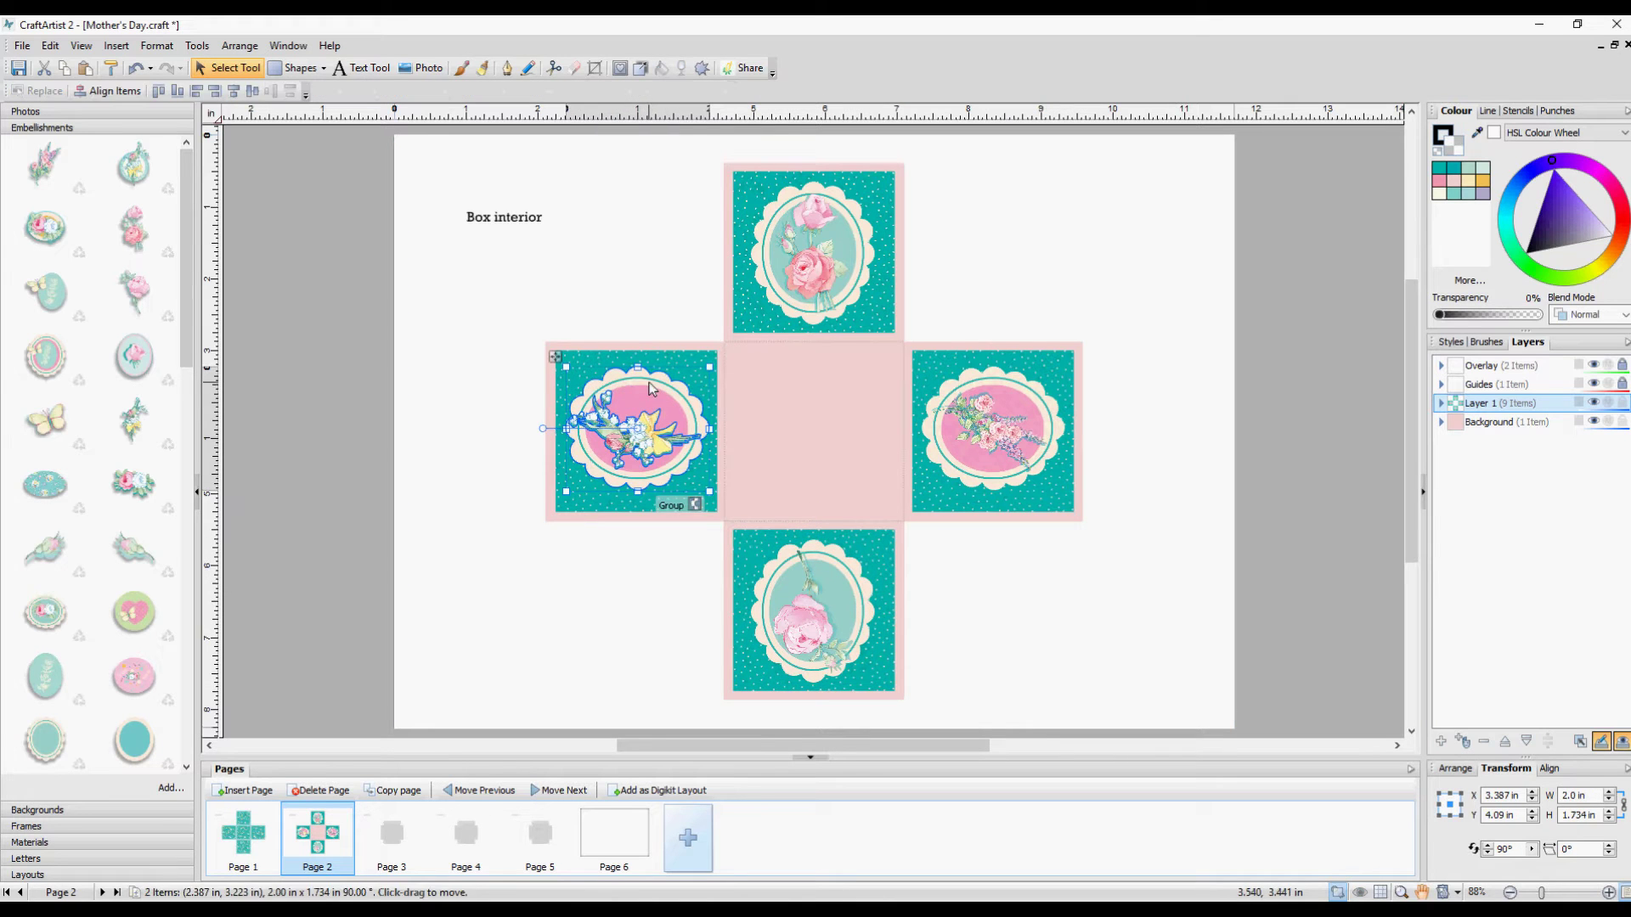
# - Copy the grouped rose oval from the upper interior panel onto the blank Page 6
pyautogui.click(806, 255)
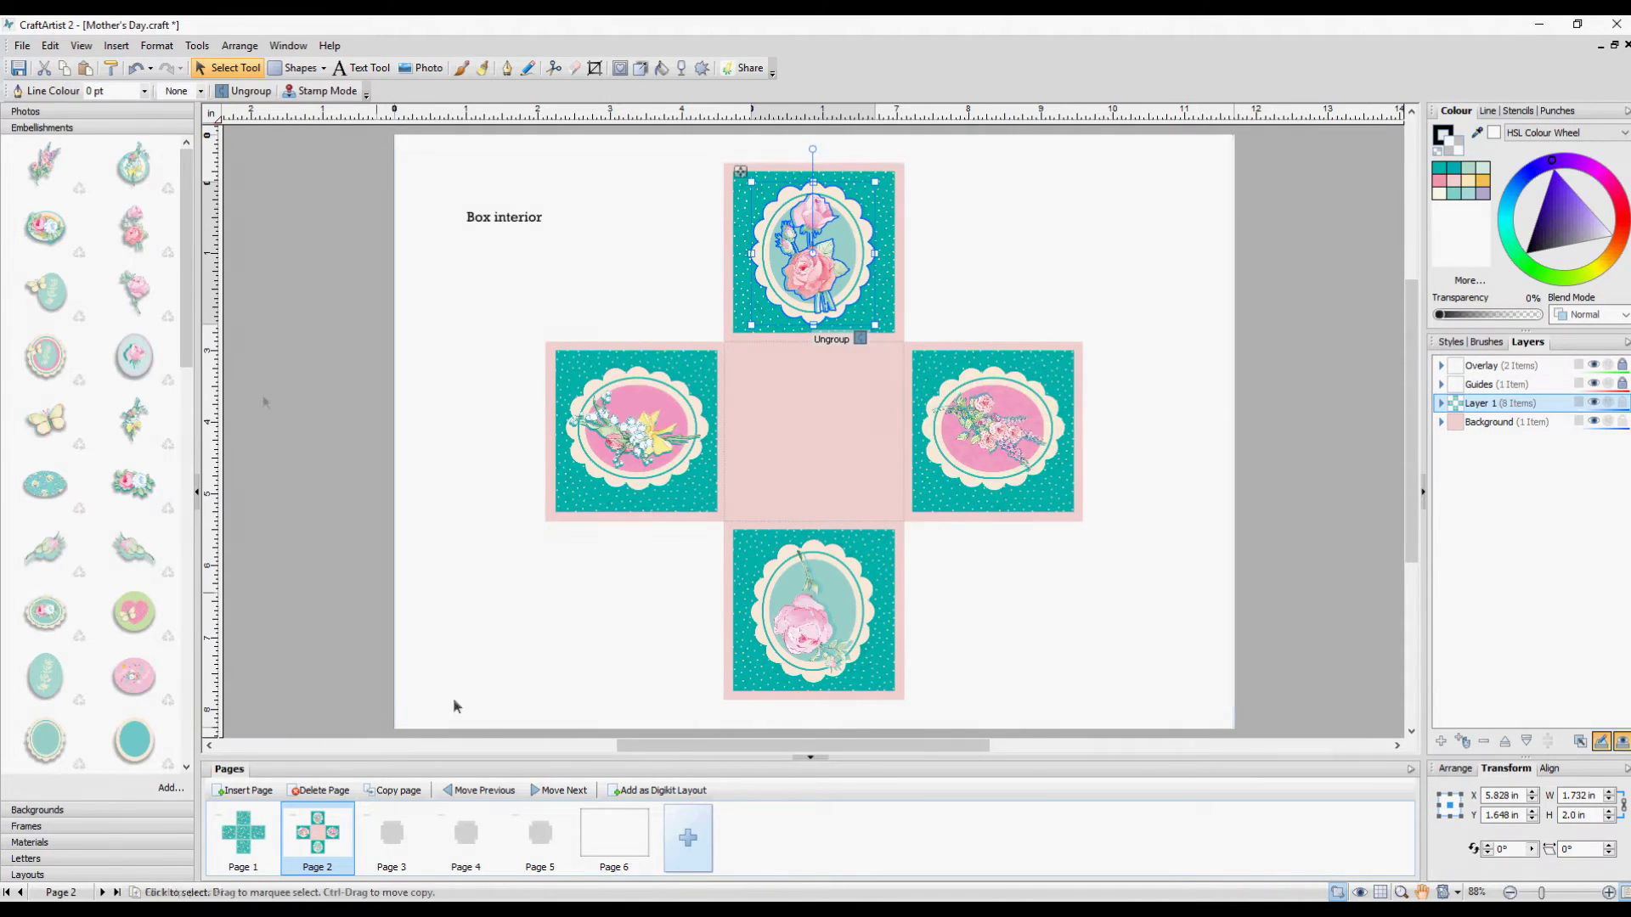
pyautogui.click(614, 836)
pyautogui.click(86, 69)
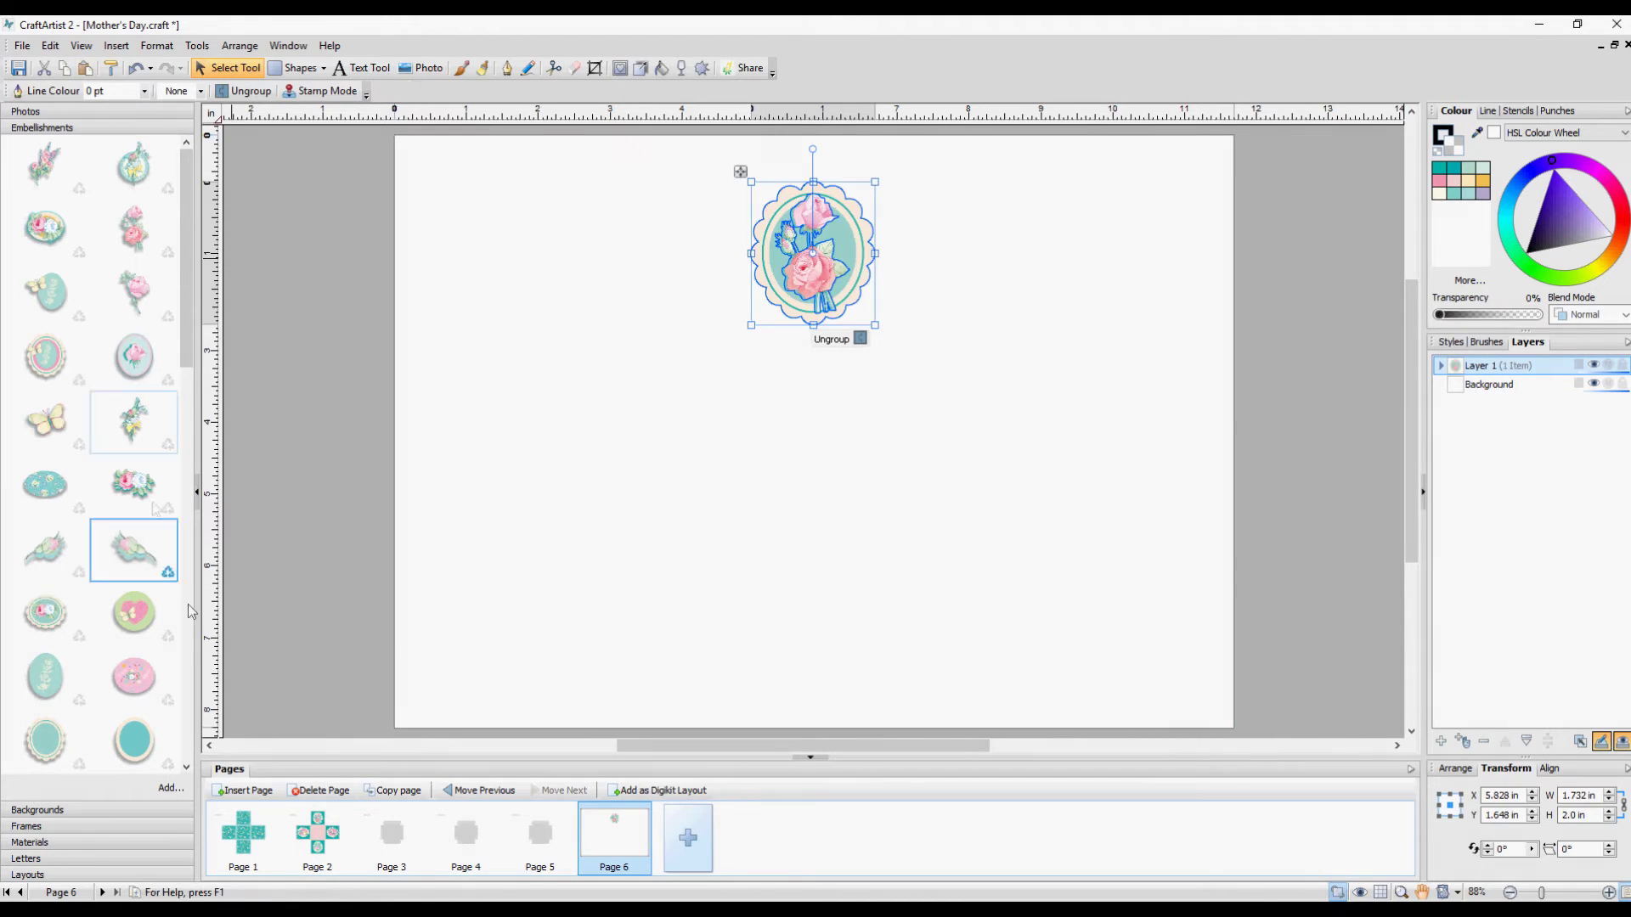
# - Copy the grouped pink oval from Page 2's right panel onto Page 6
pyautogui.click(322, 856)
pyautogui.press('Tab')
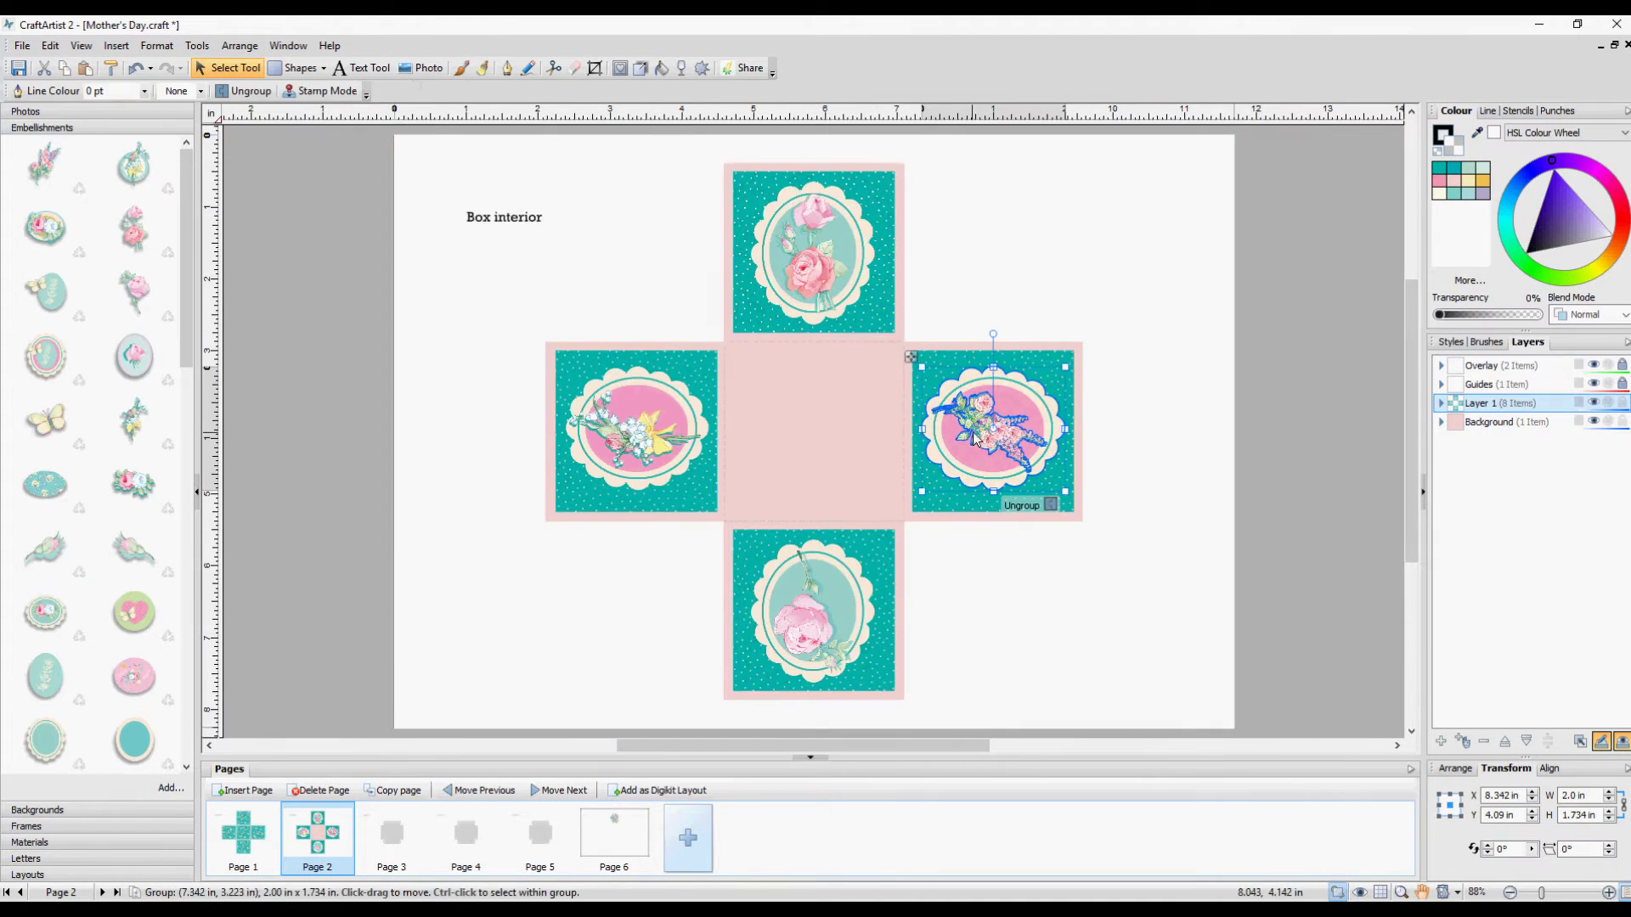
pyautogui.click(614, 836)
pyautogui.click(84, 71)
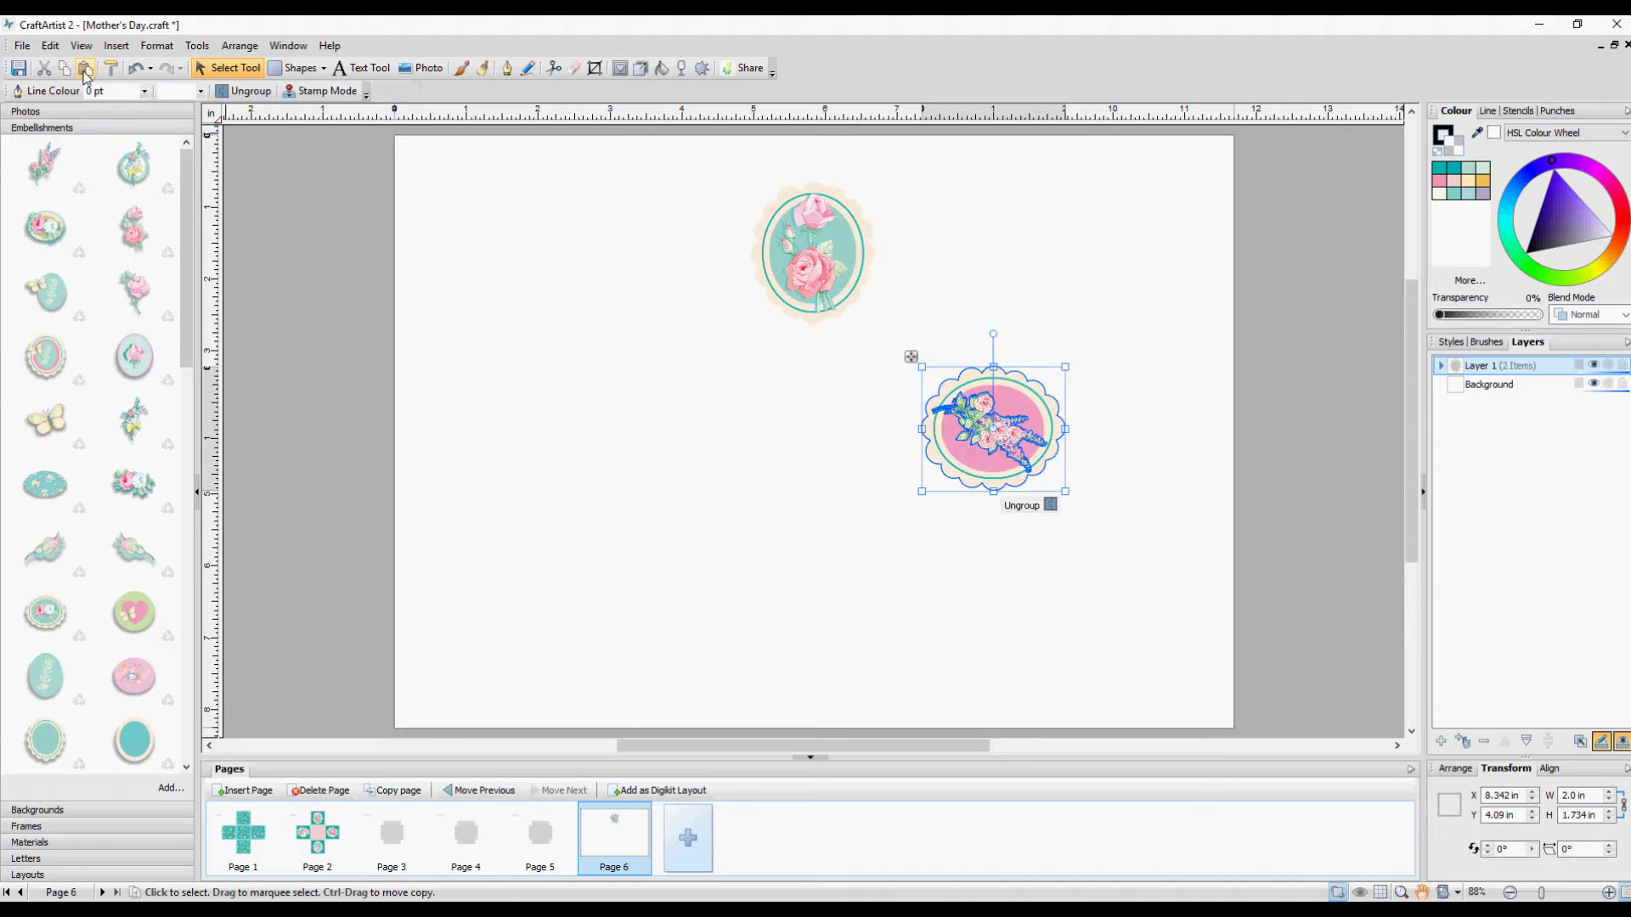
# - Copy the grouped teal oval from Page 2's lower panel onto Page 6
pyautogui.click(317, 836)
pyautogui.click(803, 612)
pyautogui.click(64, 69)
pyautogui.click(614, 837)
pyautogui.hotkey('ctrl', 'v')
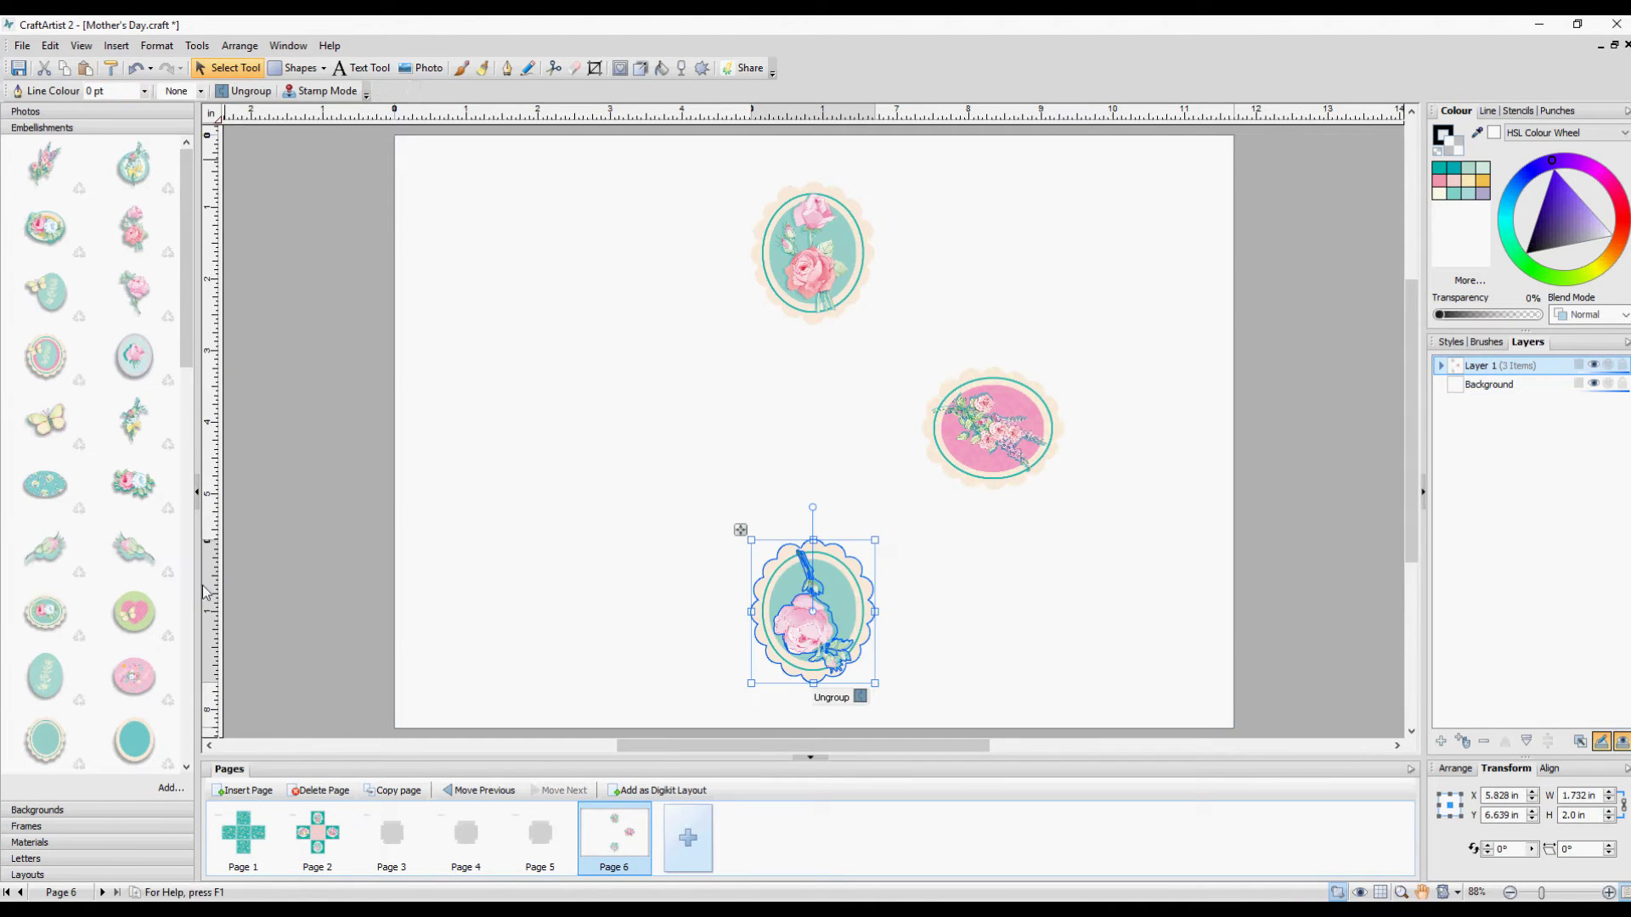
# - Copy the grouped pink oval from Page 2's left panel onto Page 6
pyautogui.click(318, 837)
pyautogui.click(637, 429)
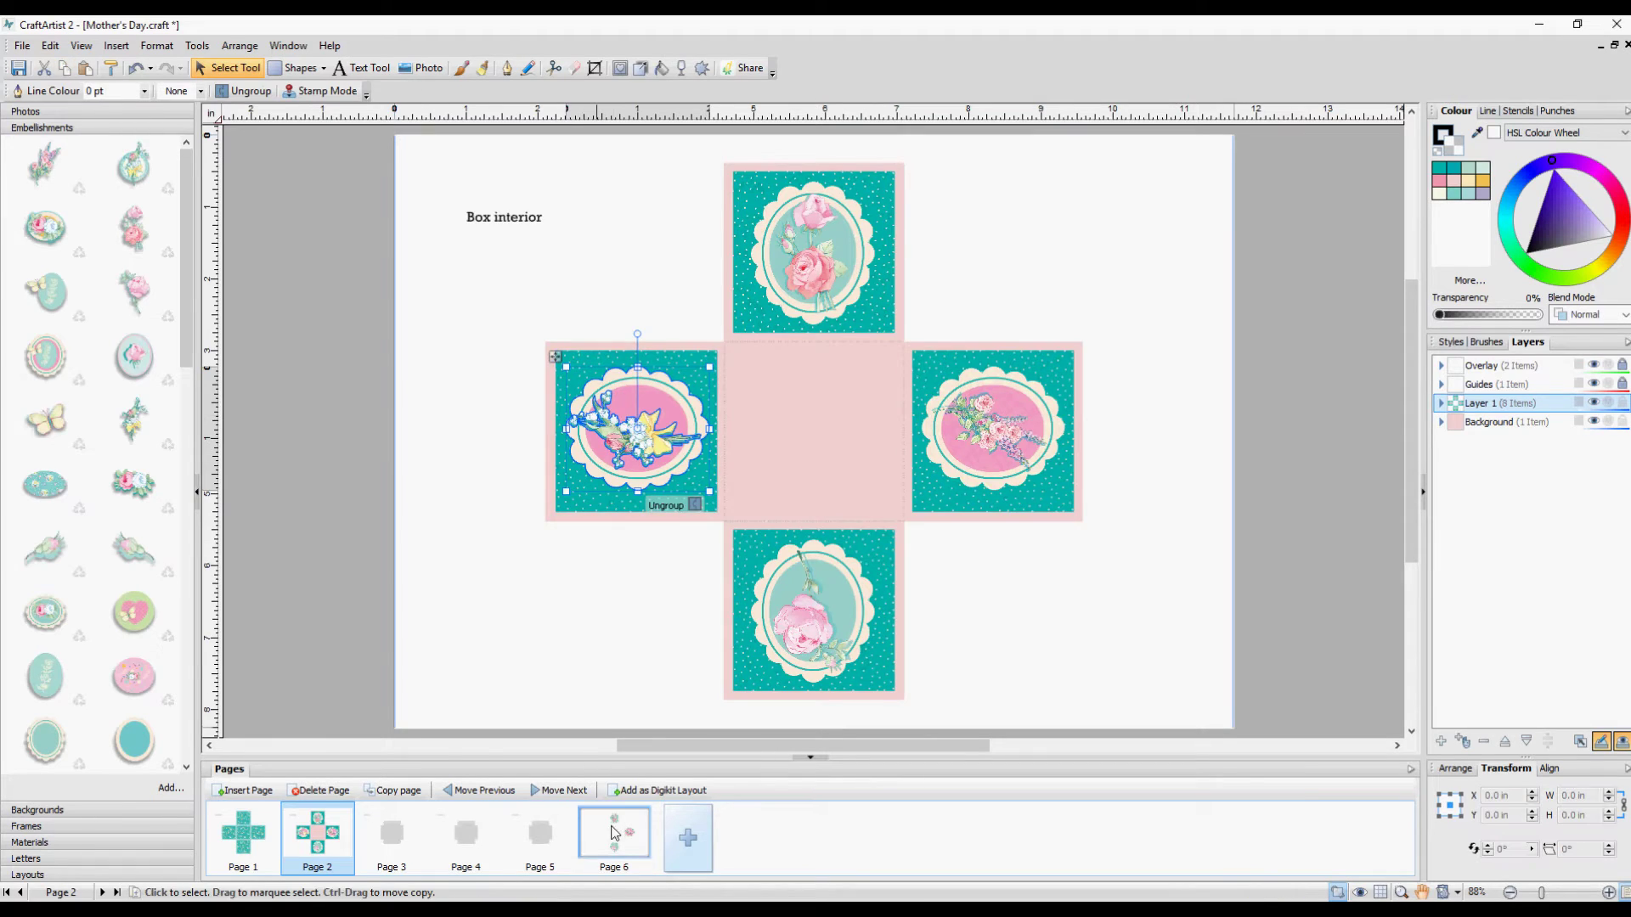
pyautogui.click(613, 832)
pyautogui.click(86, 69)
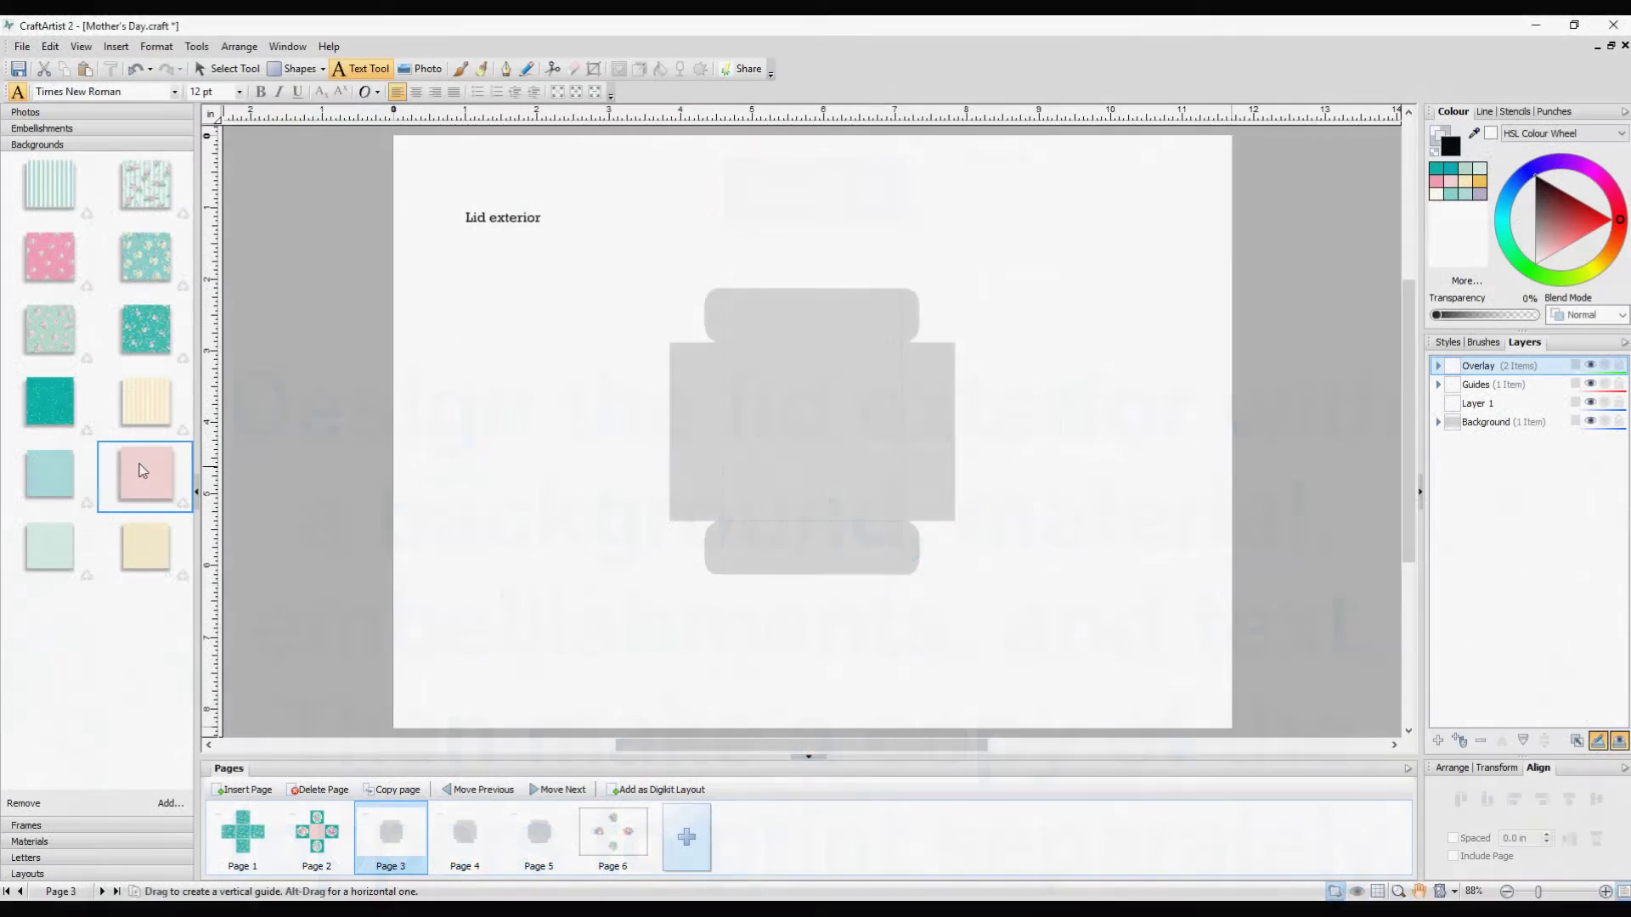
# - Apply the plain pink background to the lid exterior on Page 3
pyautogui.moveTo(143, 470); pyautogui.dragTo(808, 422)
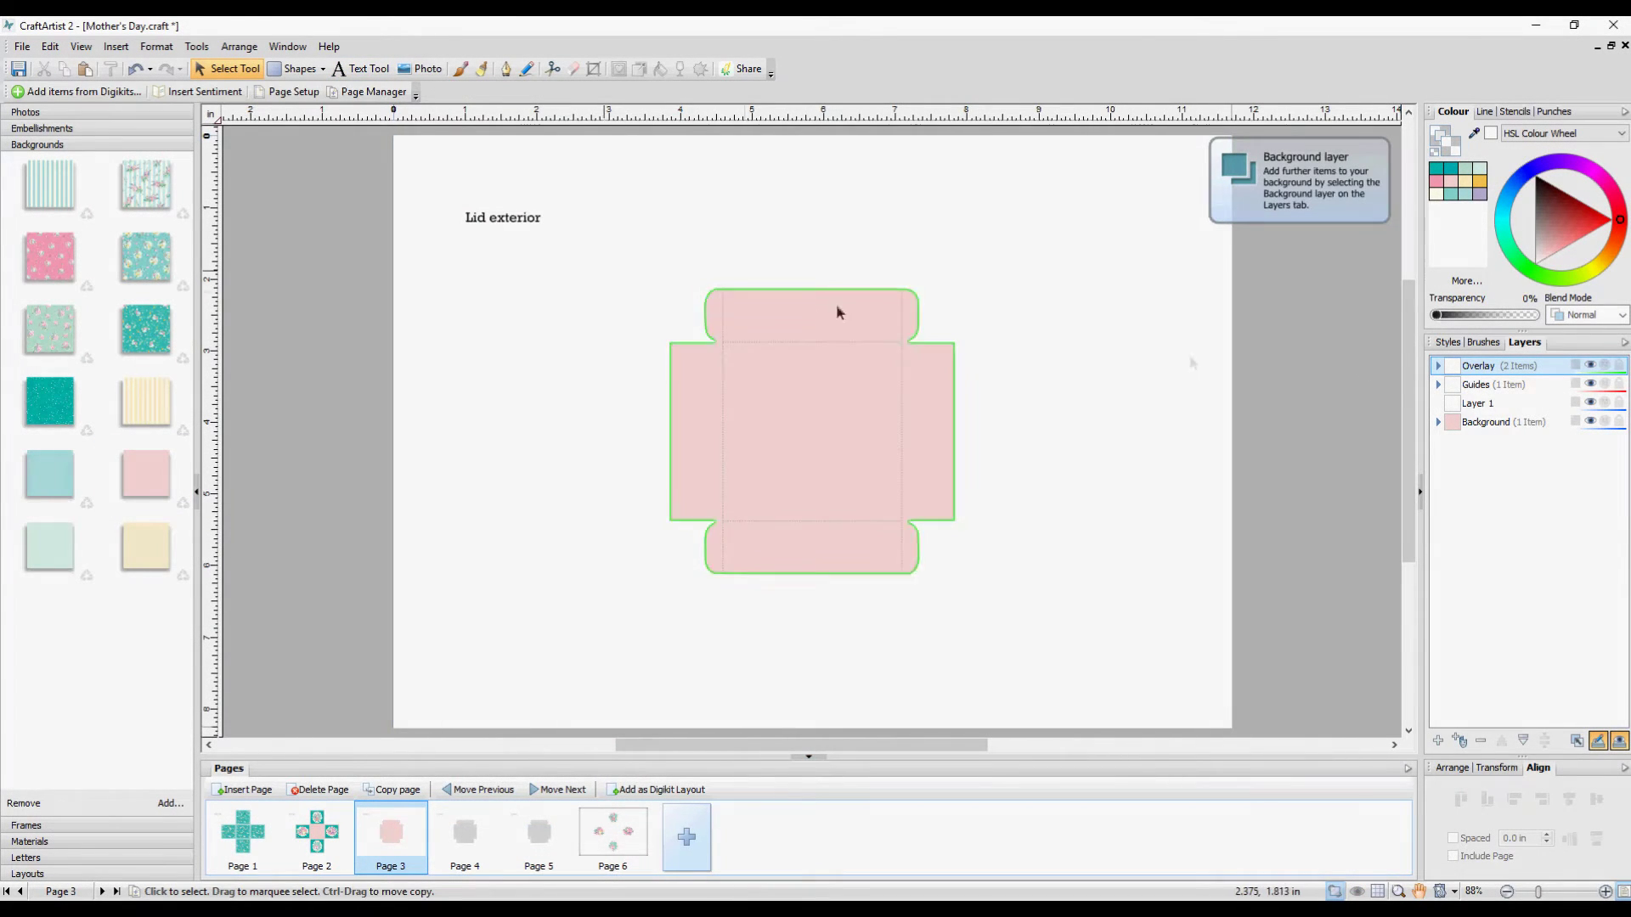
# - Add the teal dotted material to the lid exterior and set it to 2.25 in wide and high
pyautogui.click(30, 842)
pyautogui.moveTo(32, 341); pyautogui.dragTo(985, 562)
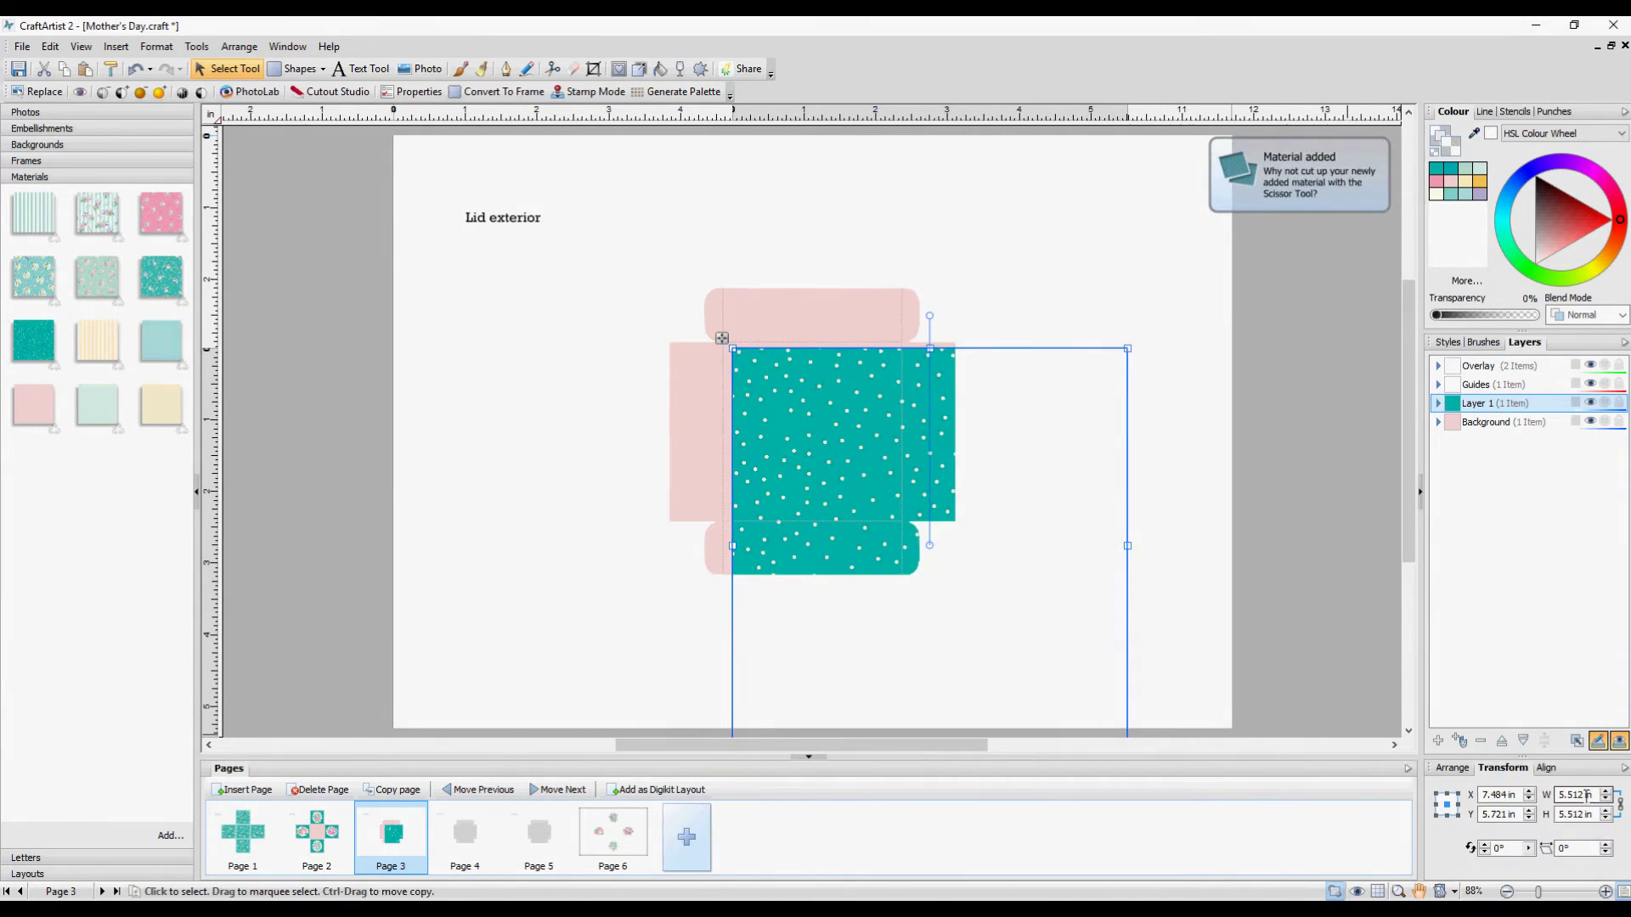
pyautogui.write('2.25')
pyautogui.press('Tab')
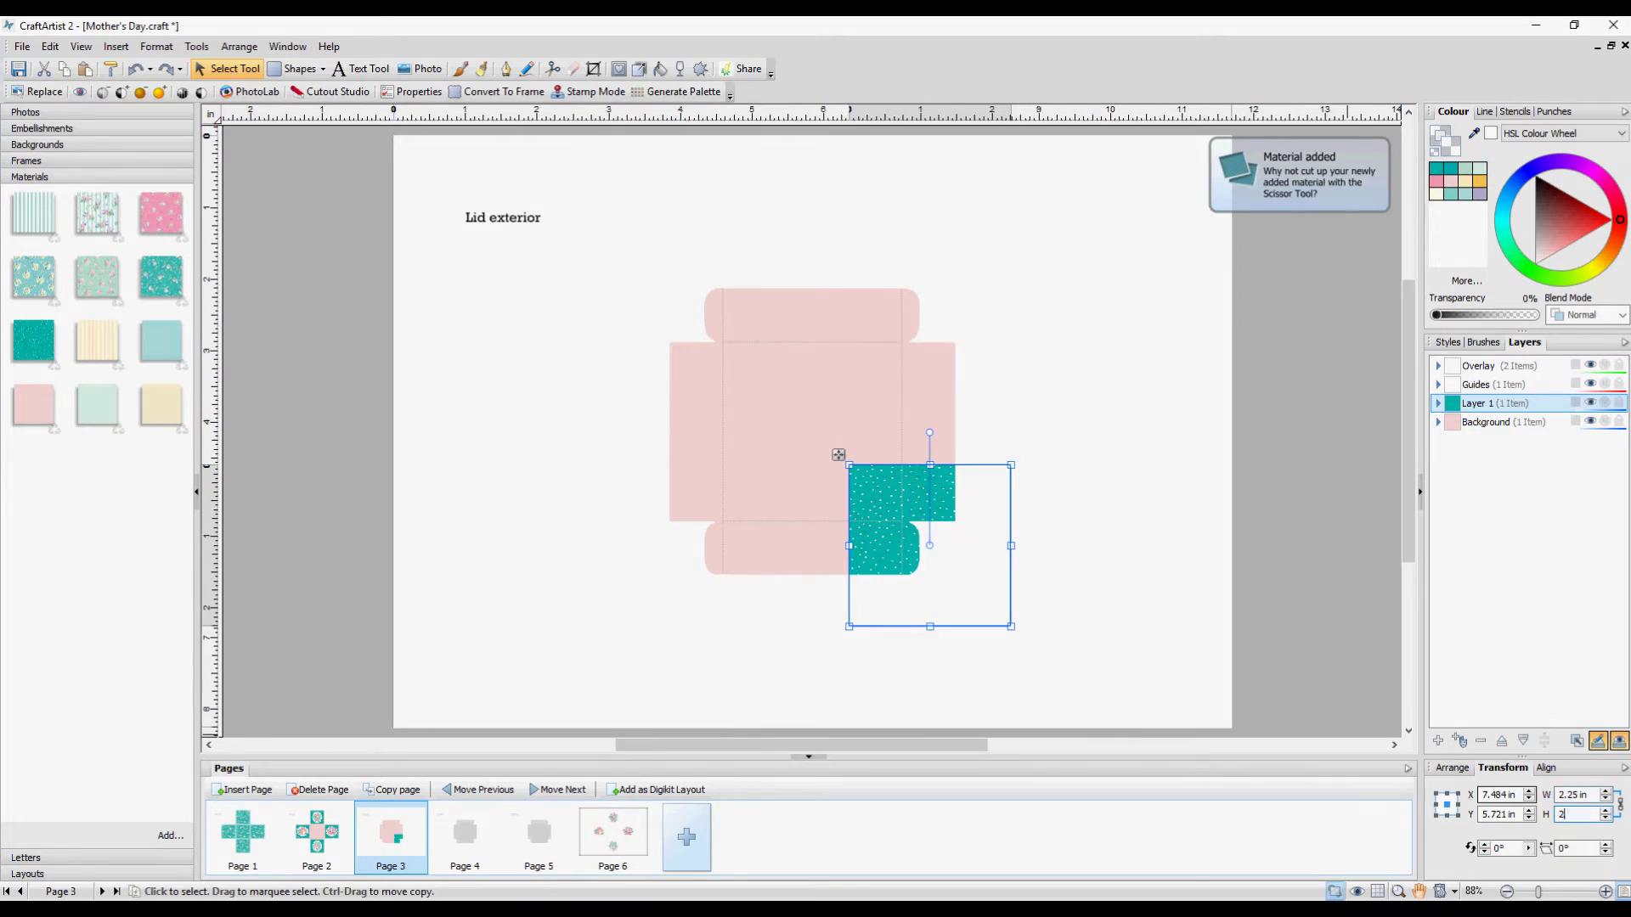
# - Move the teal dotted square onto the lid's central panel and align it centrally
pyautogui.moveTo(874, 493); pyautogui.dragTo(759, 384)
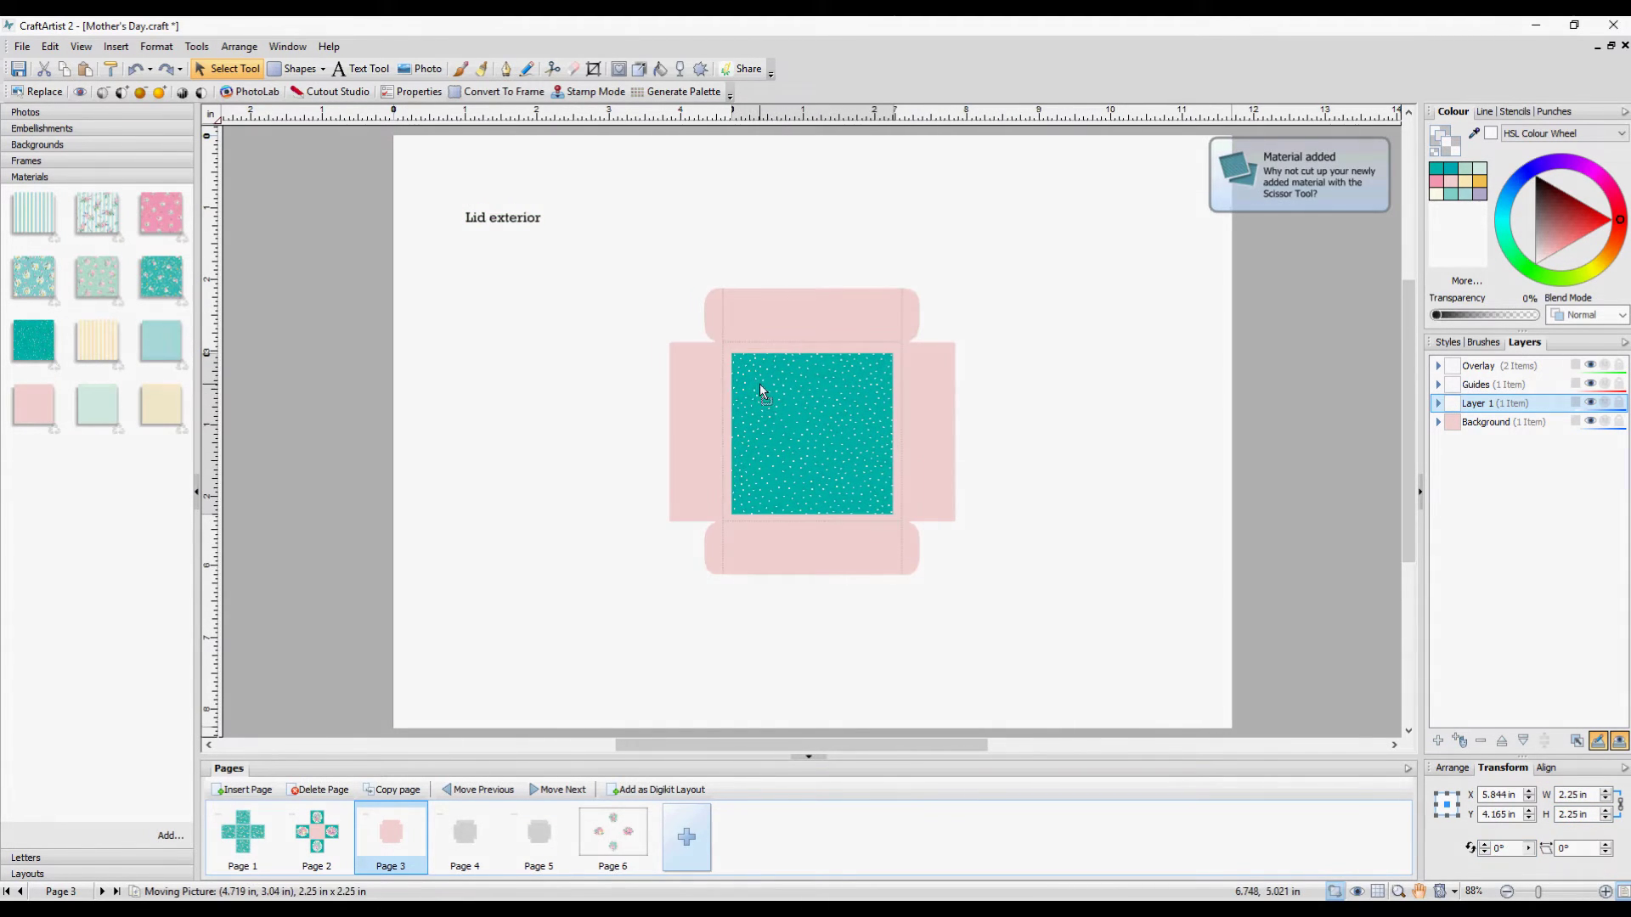
pyautogui.click(1538, 768)
pyautogui.click(1597, 800)
pyautogui.click(1036, 511)
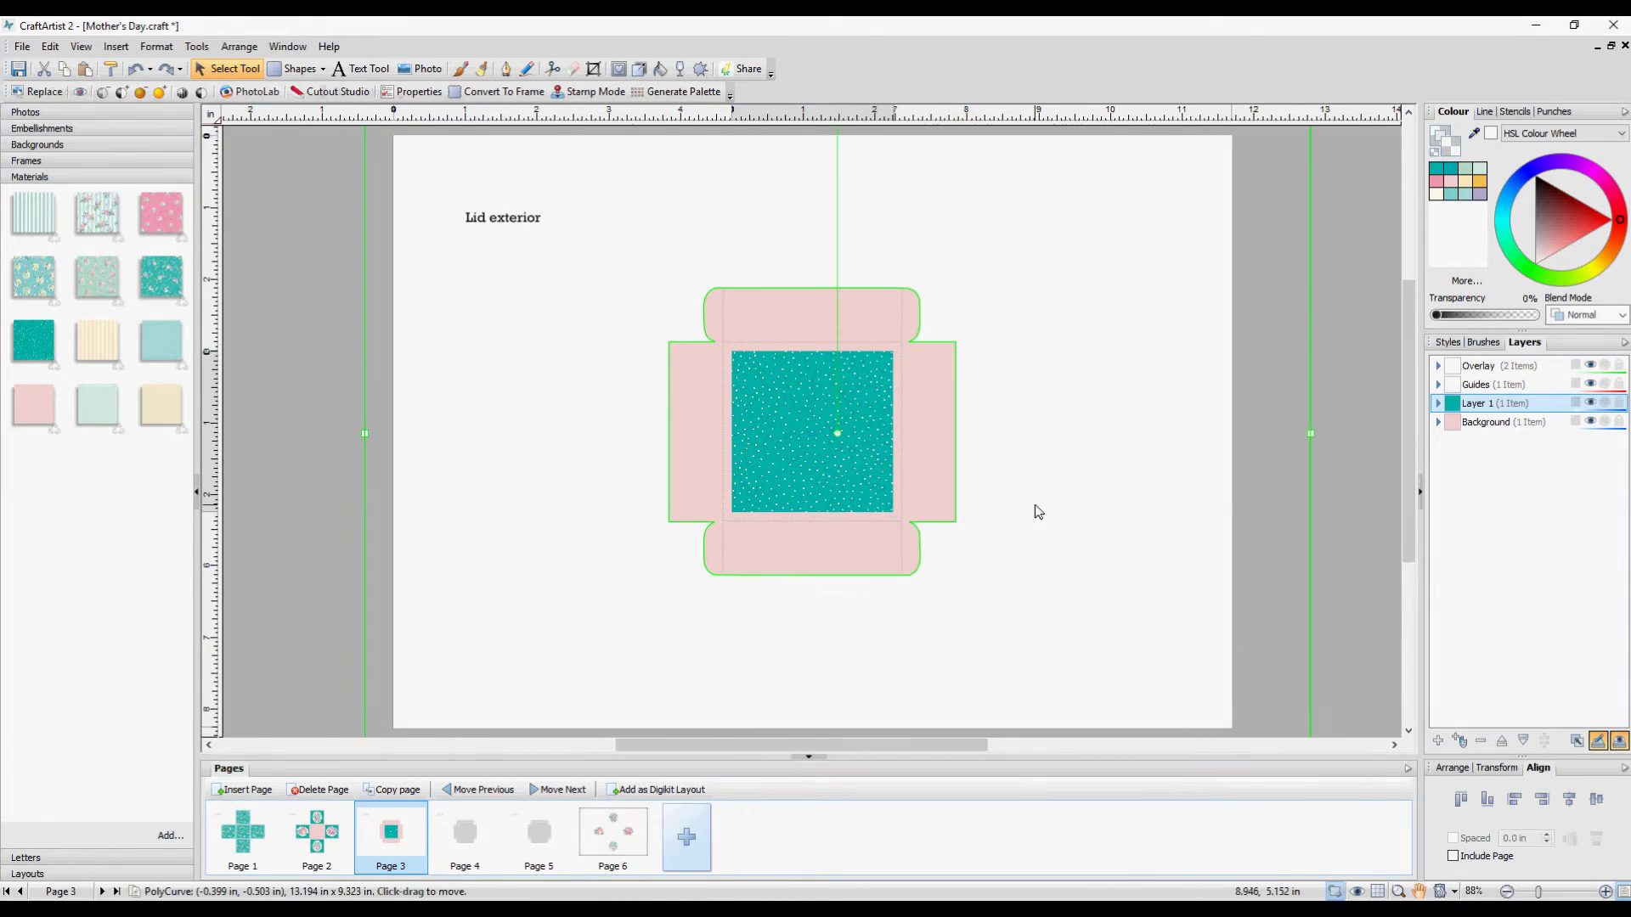
# - Add the cream rectangle embellishment and shrink it to fit across the lower part of the teal square
pyautogui.click(43, 129)
pyautogui.moveTo(44, 571); pyautogui.dragTo(975, 525)
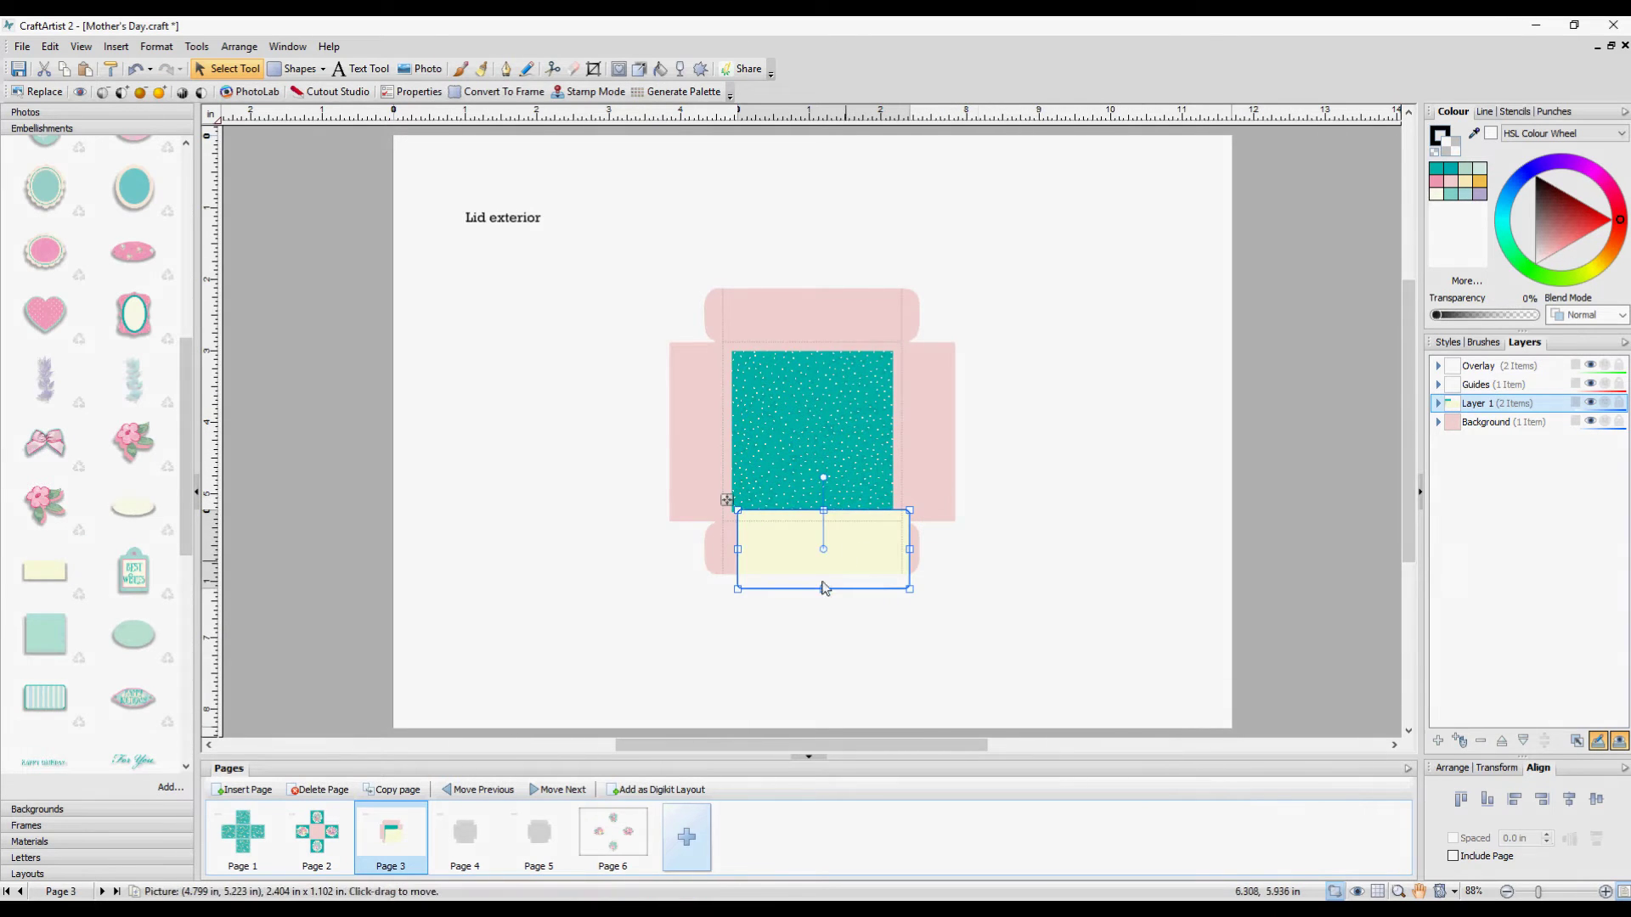
pyautogui.moveTo(833, 546); pyautogui.dragTo(838, 484)
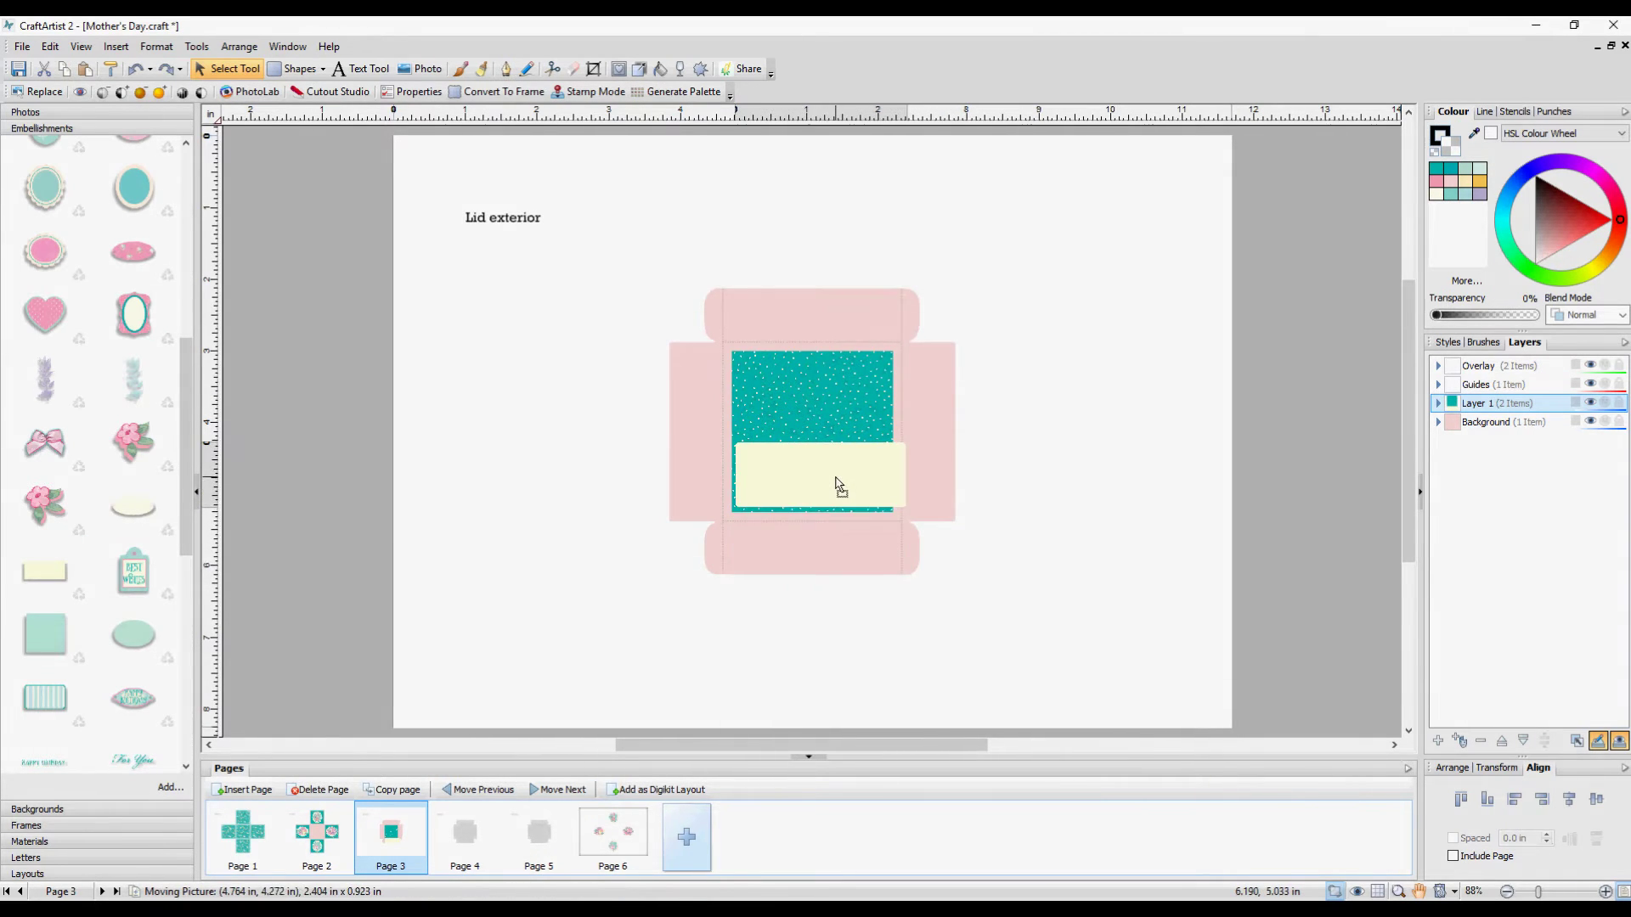
pyautogui.moveTo(905, 441); pyautogui.dragTo(811, 460)
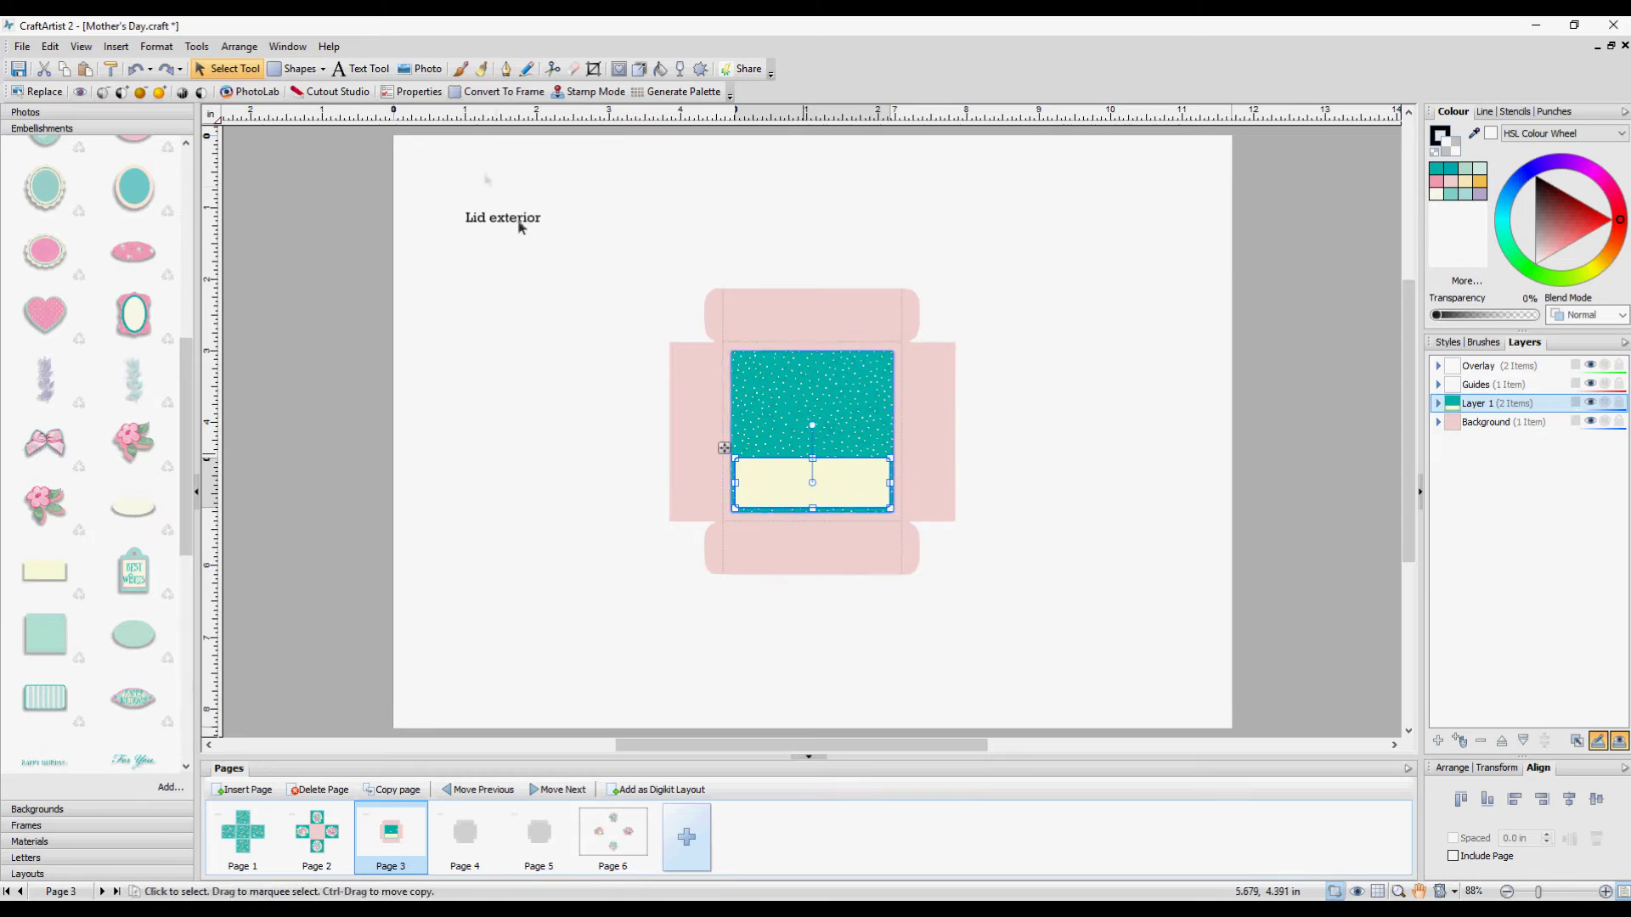
# - Add the text "Happy Mother's Day" on the cream label
pyautogui.click(364, 68)
pyautogui.click(767, 487)
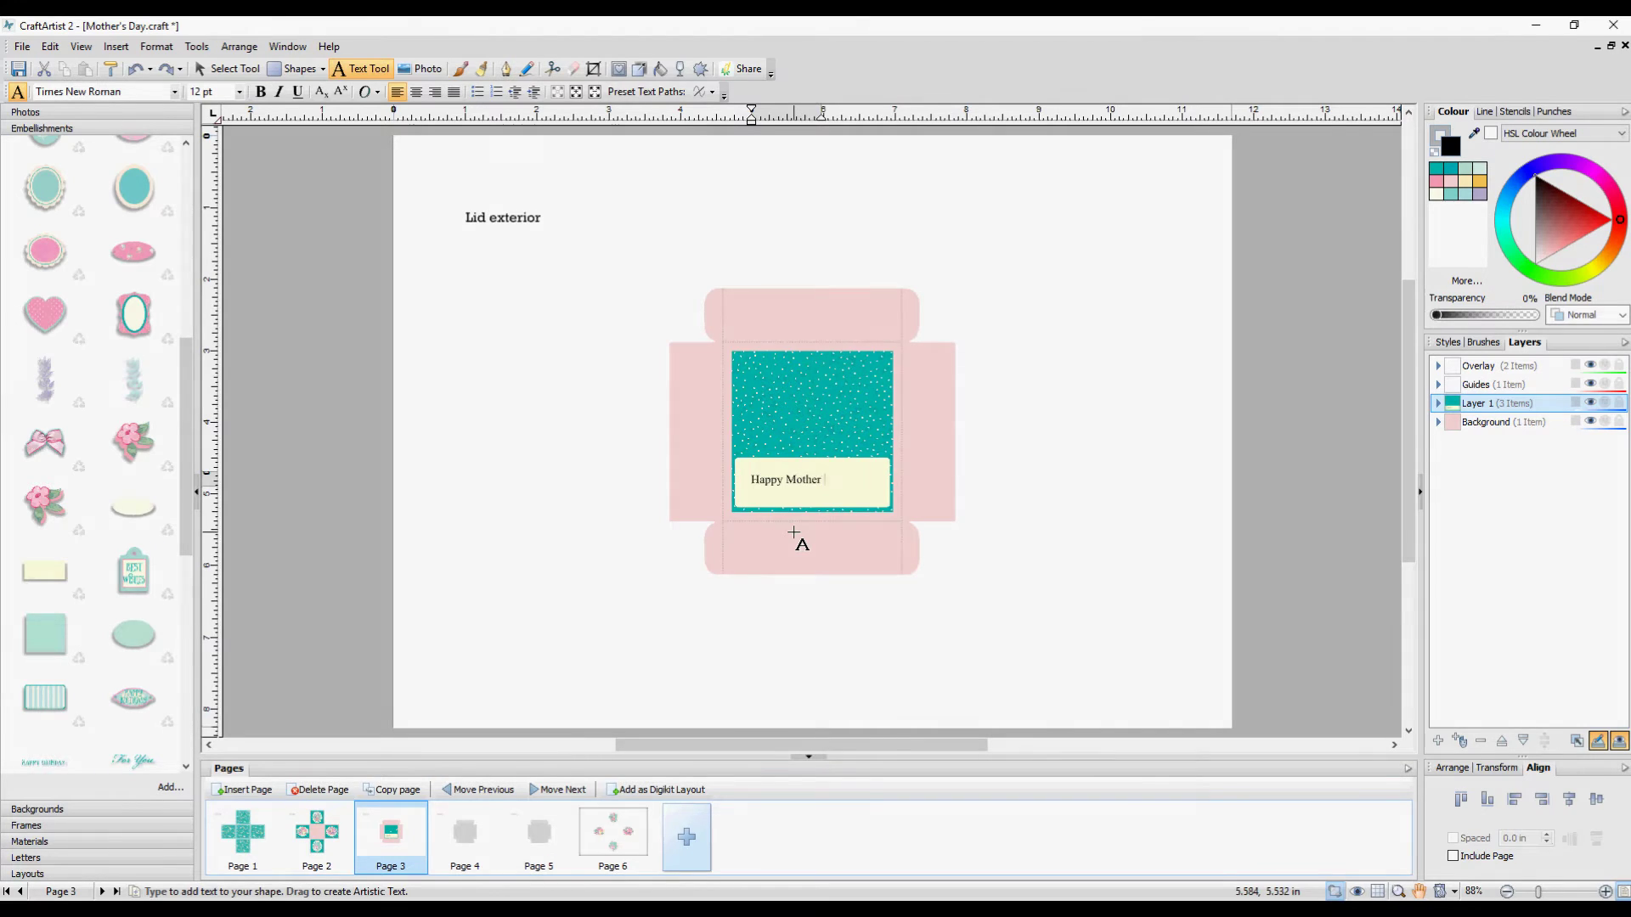
pyautogui.press('Escape')
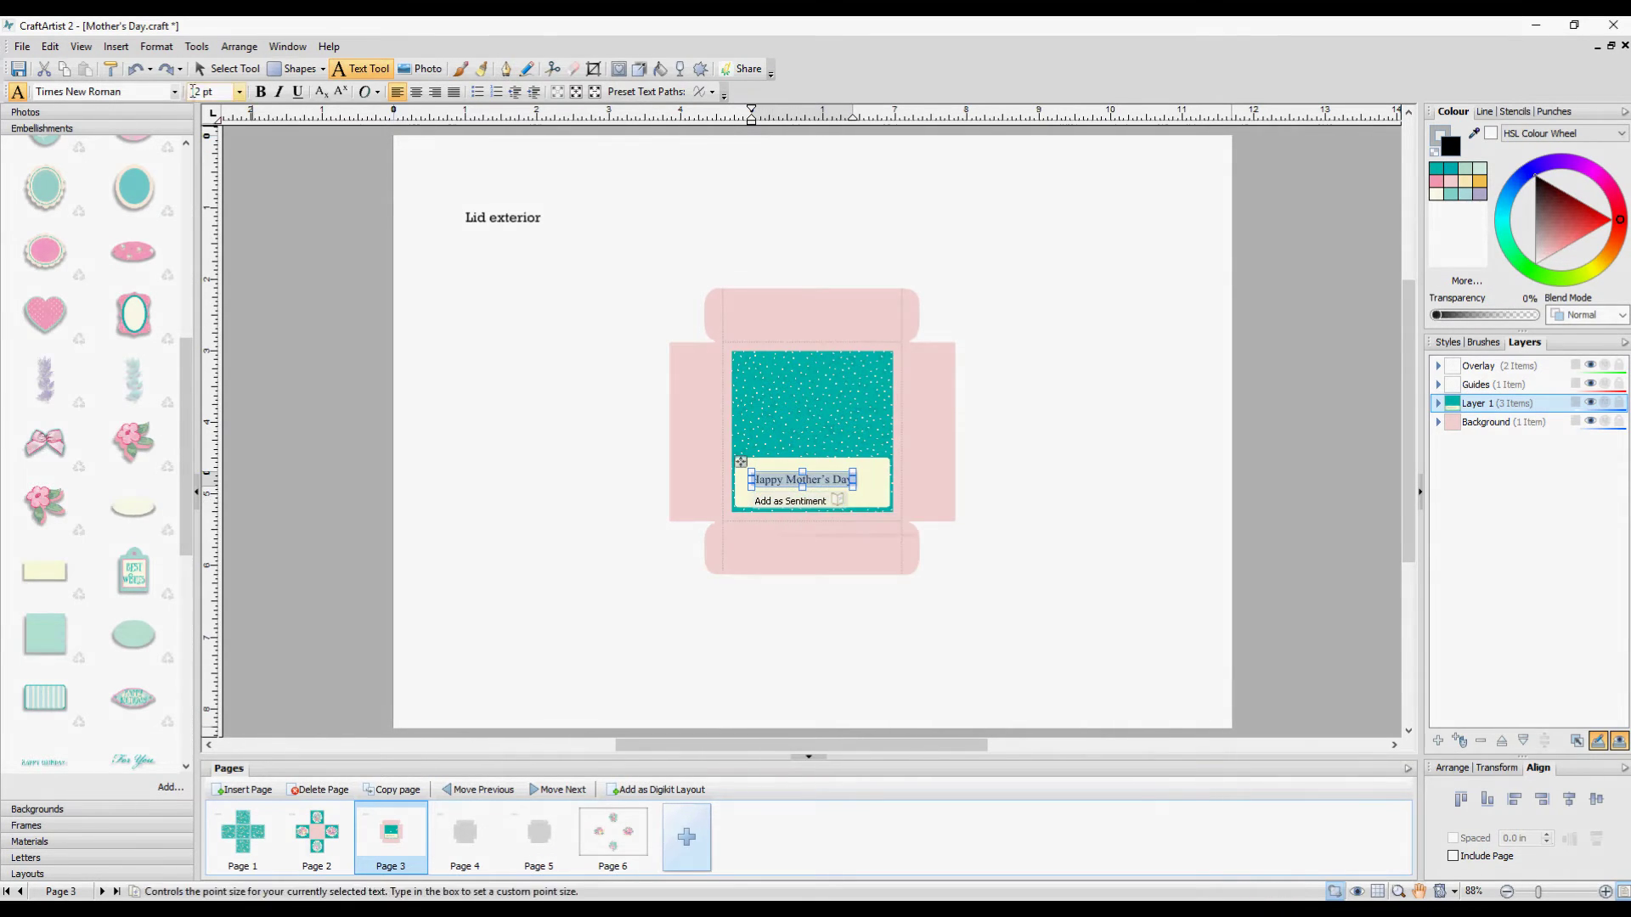
# - Set the greeting text to Edwardian Script ITC at 24 pt
pyautogui.click(174, 92)
pyautogui.moveTo(279, 510); pyautogui.dragTo(270, 127)
pyautogui.click(184, 136)
pyautogui.click(240, 92)
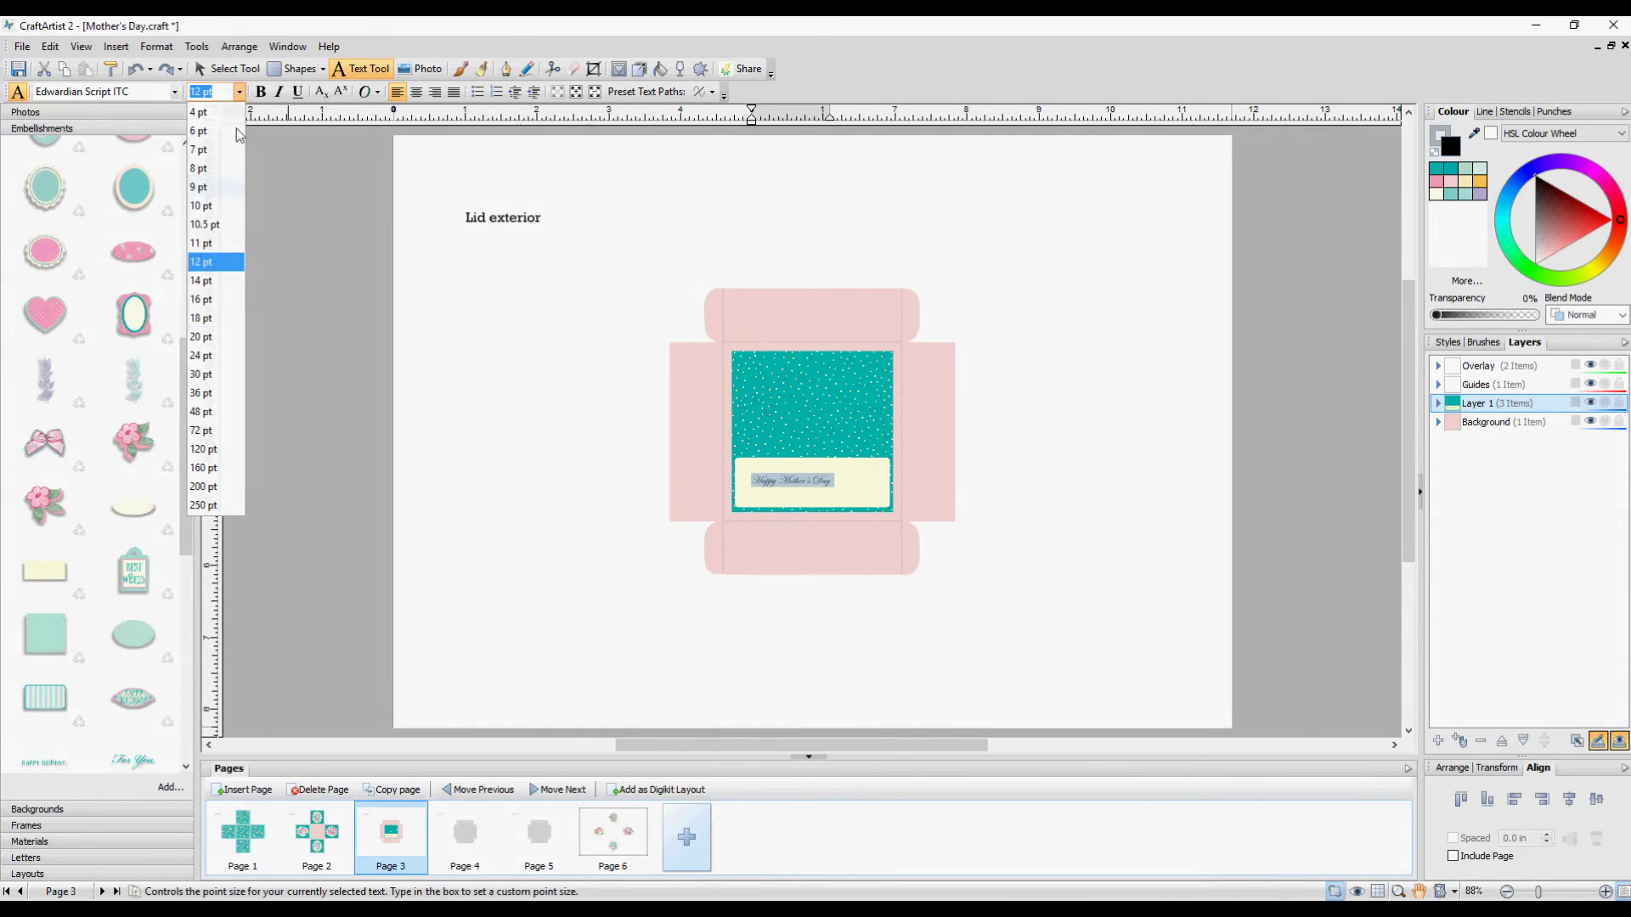
pyautogui.click(214, 355)
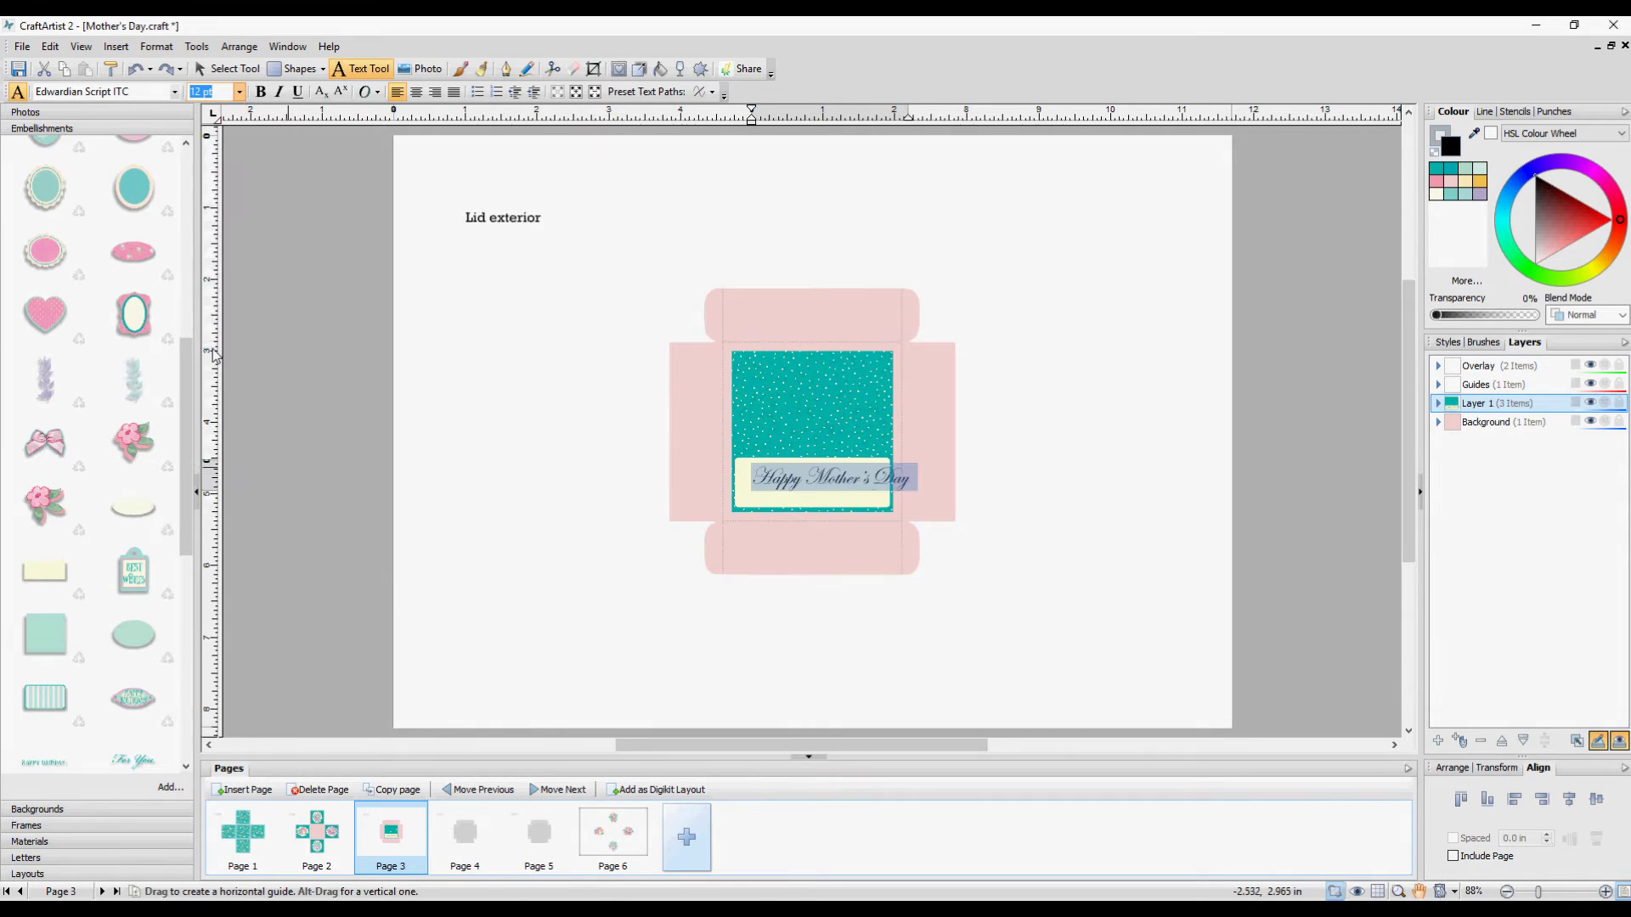
# - Colour the greeting text teal and move it over the cream label
pyautogui.click(1460, 174)
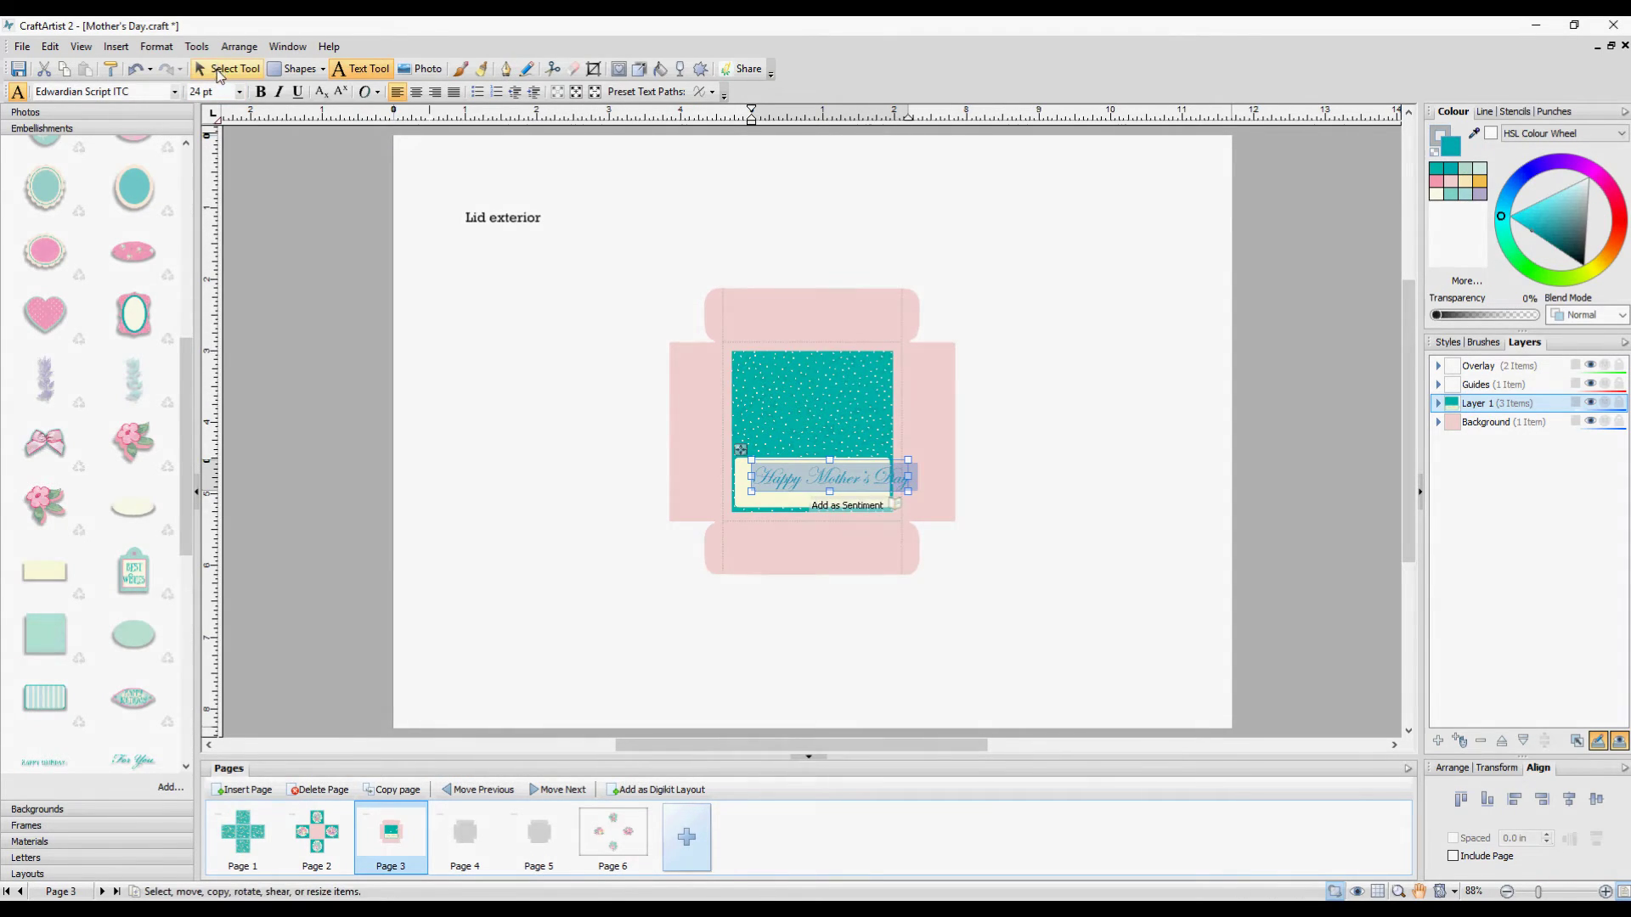
pyautogui.press('Escape')
pyautogui.moveTo(832, 485); pyautogui.dragTo(815, 490)
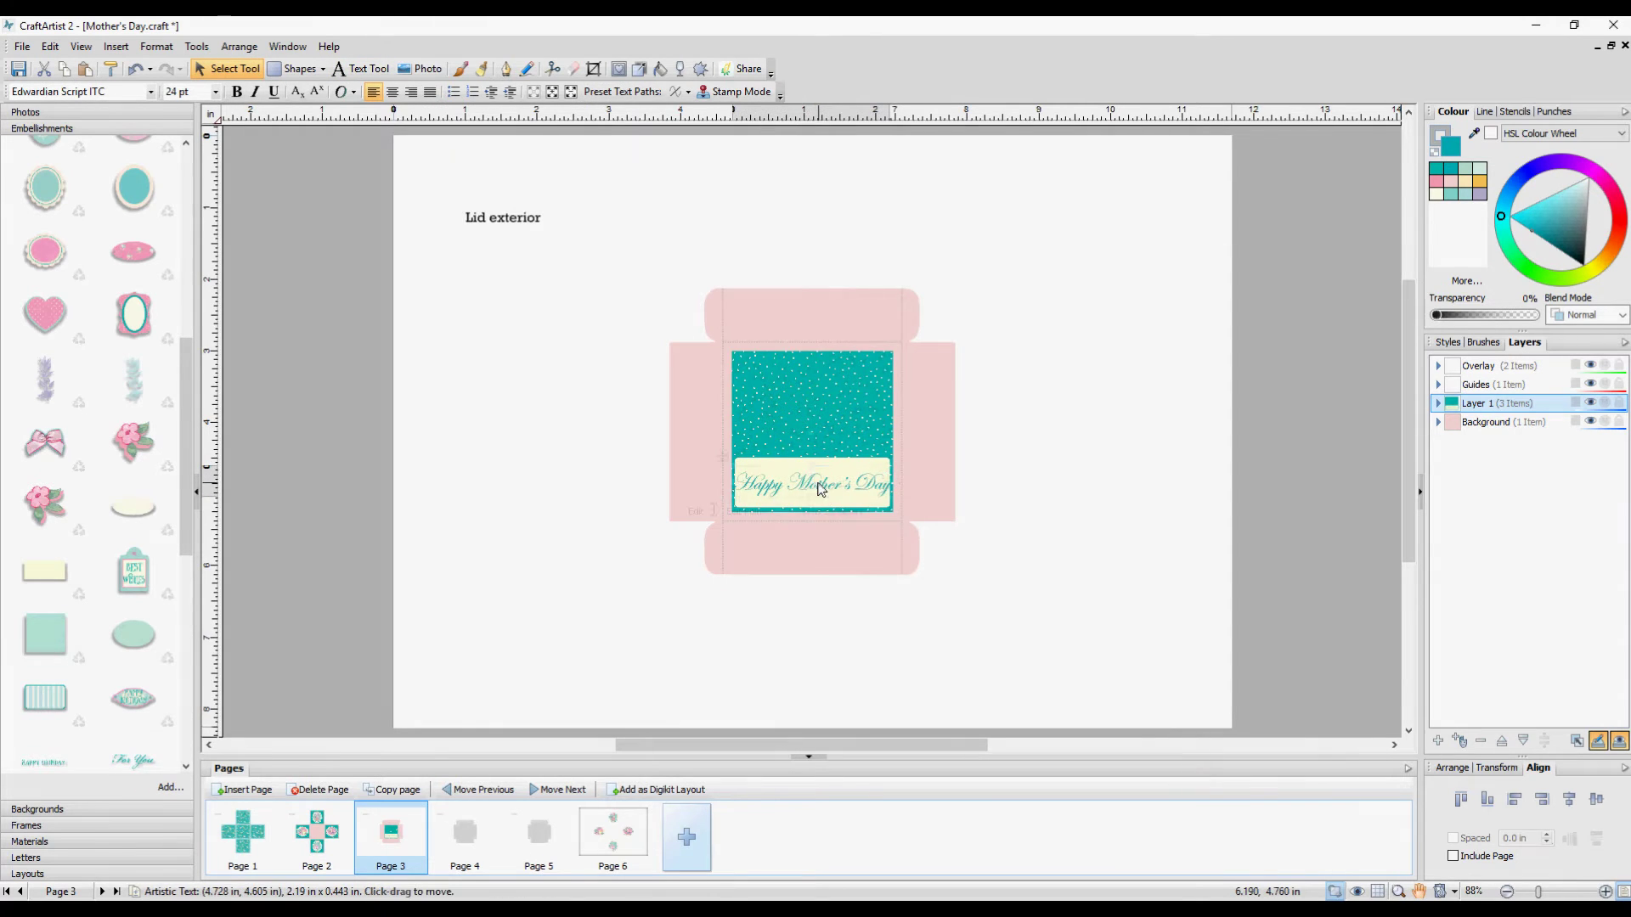
# - Set the greeting text to 20 pt and make it bold
pyautogui.doubleClick(753, 491)
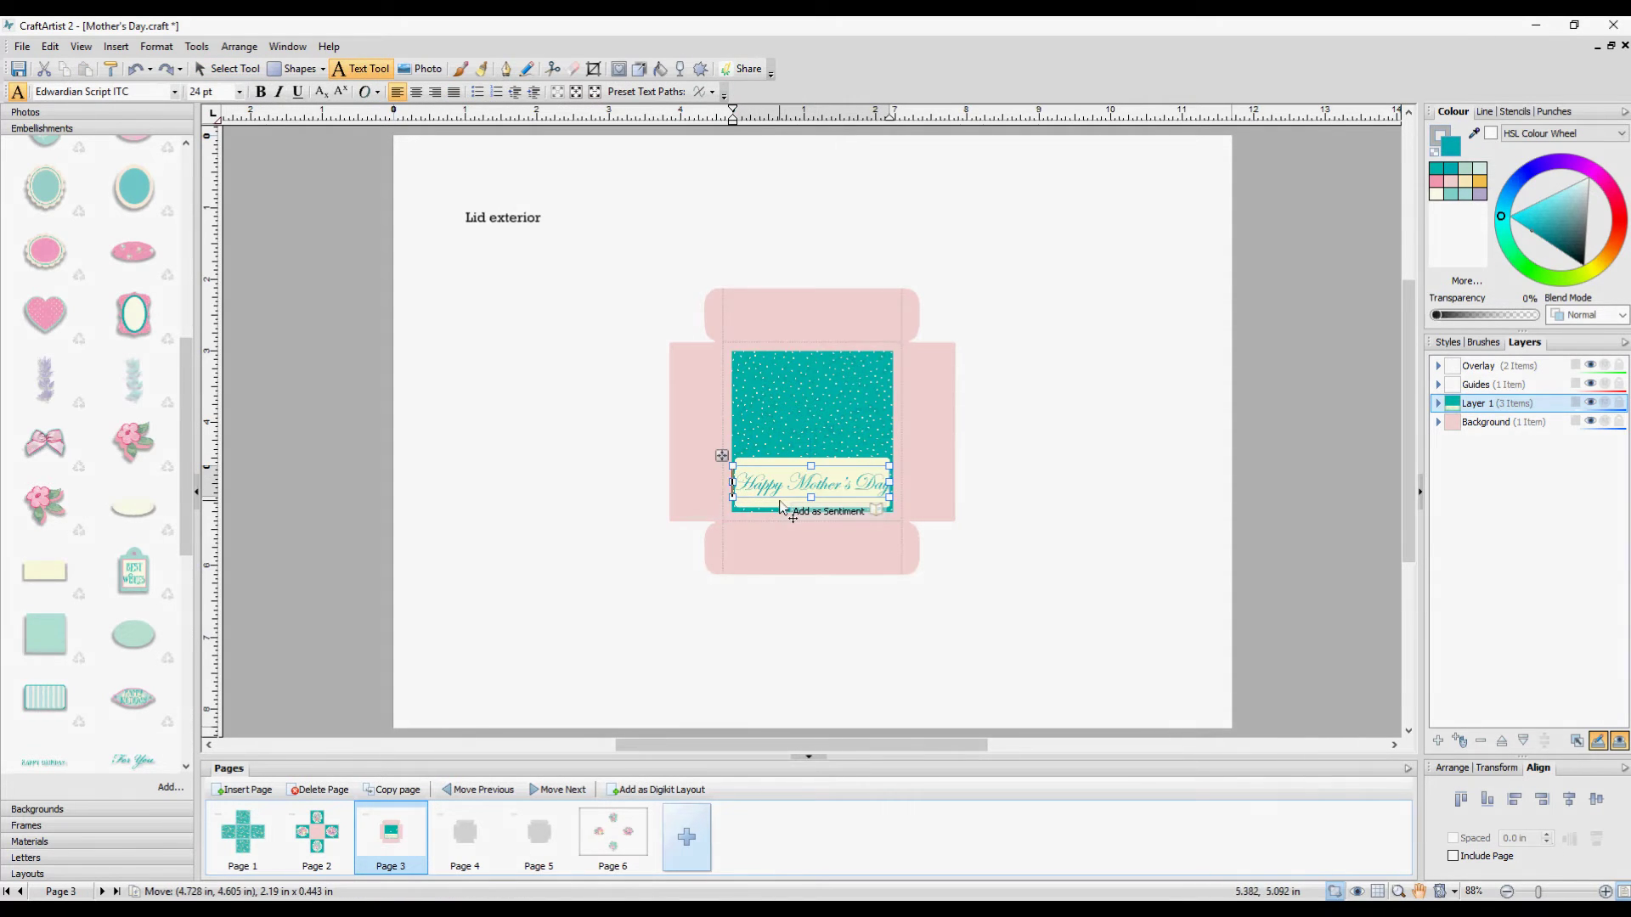
pyautogui.hotkey('ctrl', 'a')
pyautogui.click(241, 92)
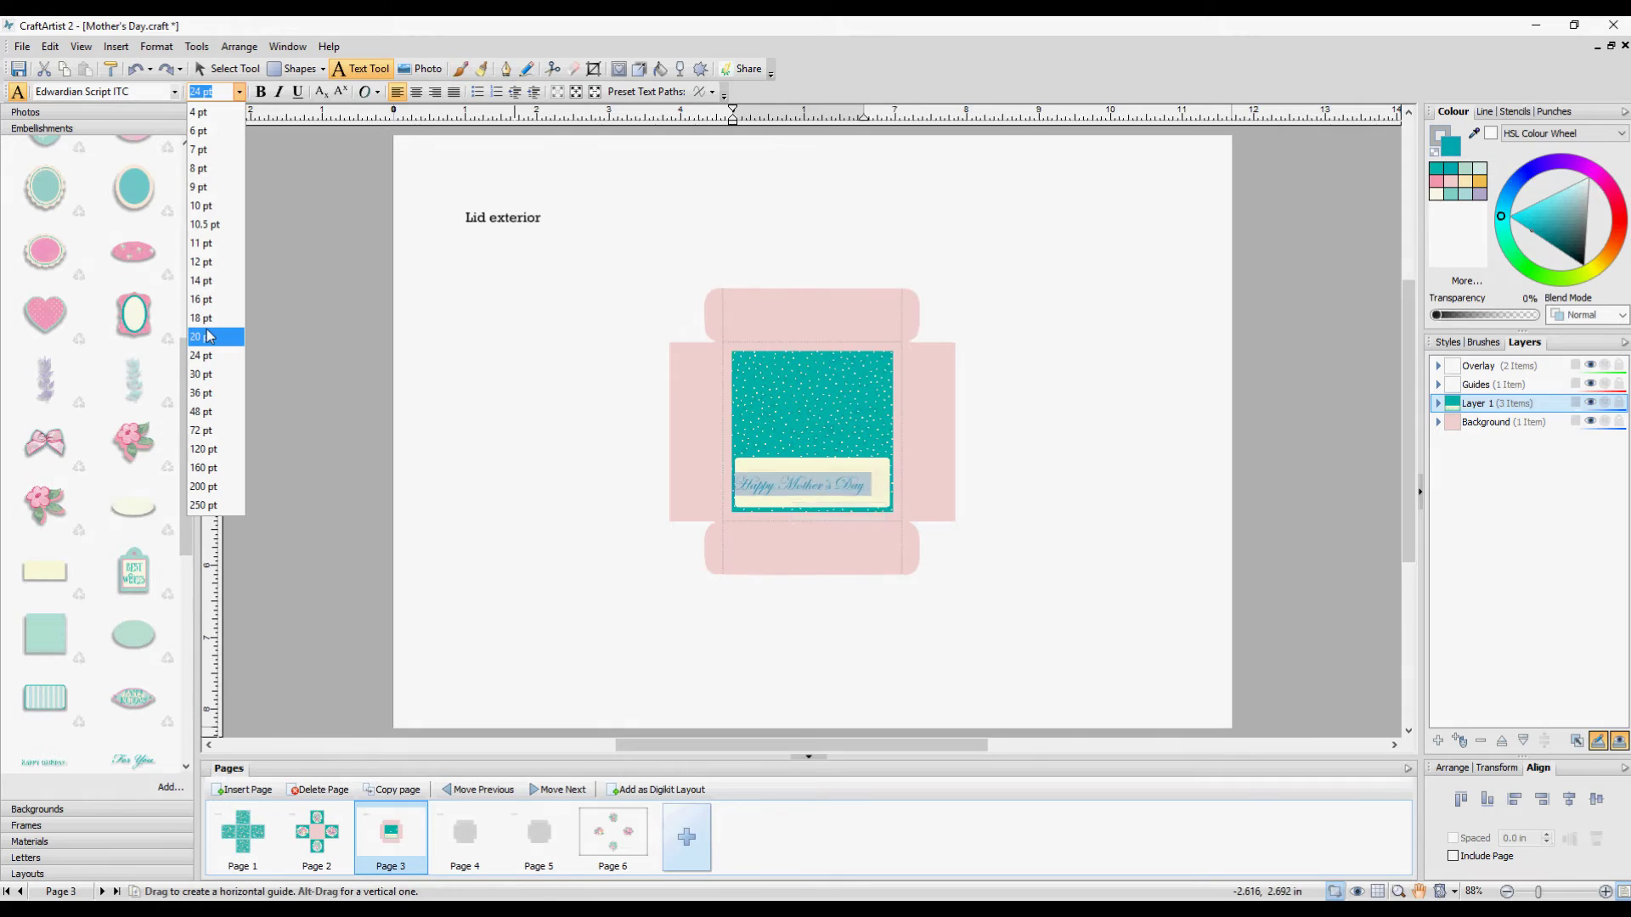
pyautogui.click(212, 329)
pyautogui.click(261, 93)
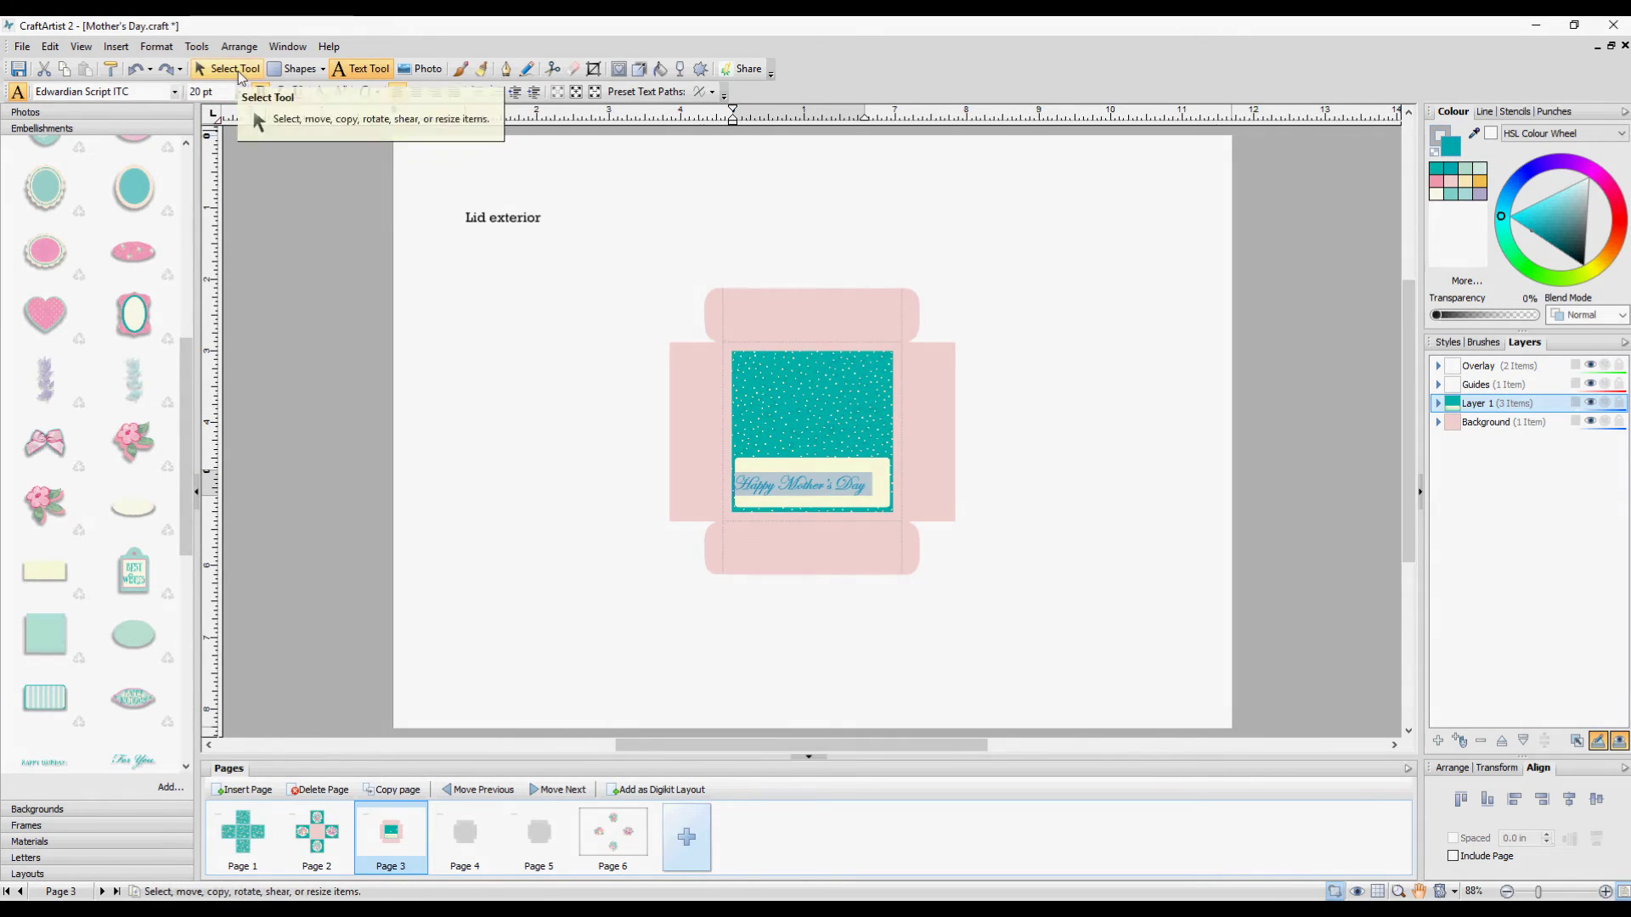
# - Centre the greeting text within the cream label
pyautogui.click(226, 68)
pyautogui.moveTo(782, 487); pyautogui.dragTo(793, 491)
pyautogui.click(808, 437)
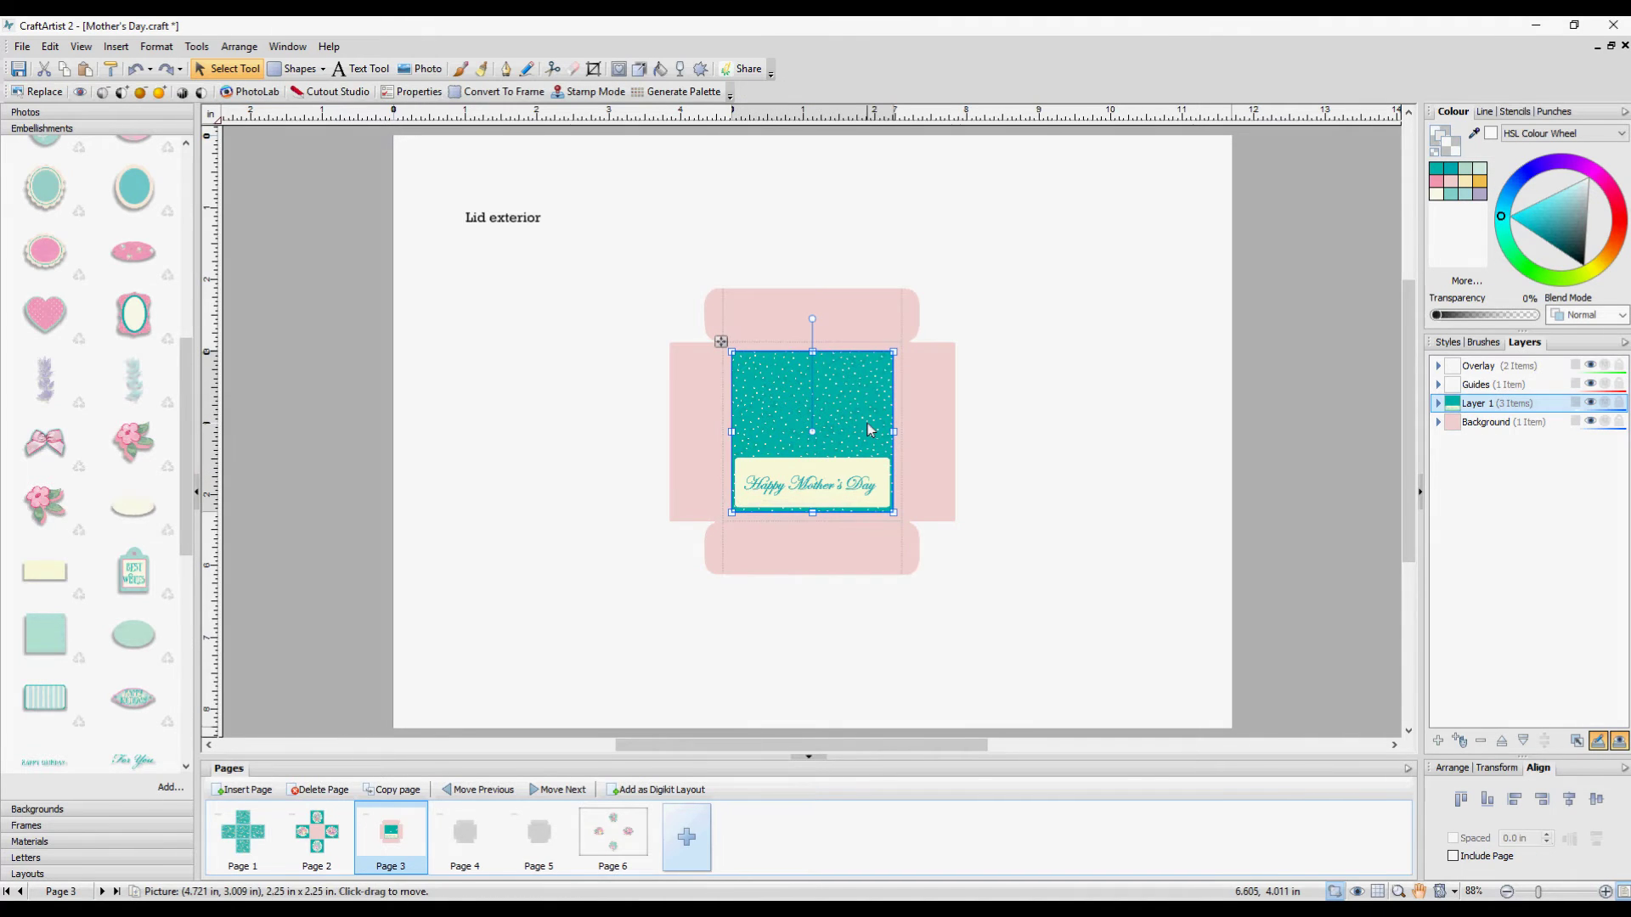
# - Add the floral oval embellishment, rotate it upright to about 270°, and shrink it onto the teal square above the label
pyautogui.scroll(5, 99, 367)
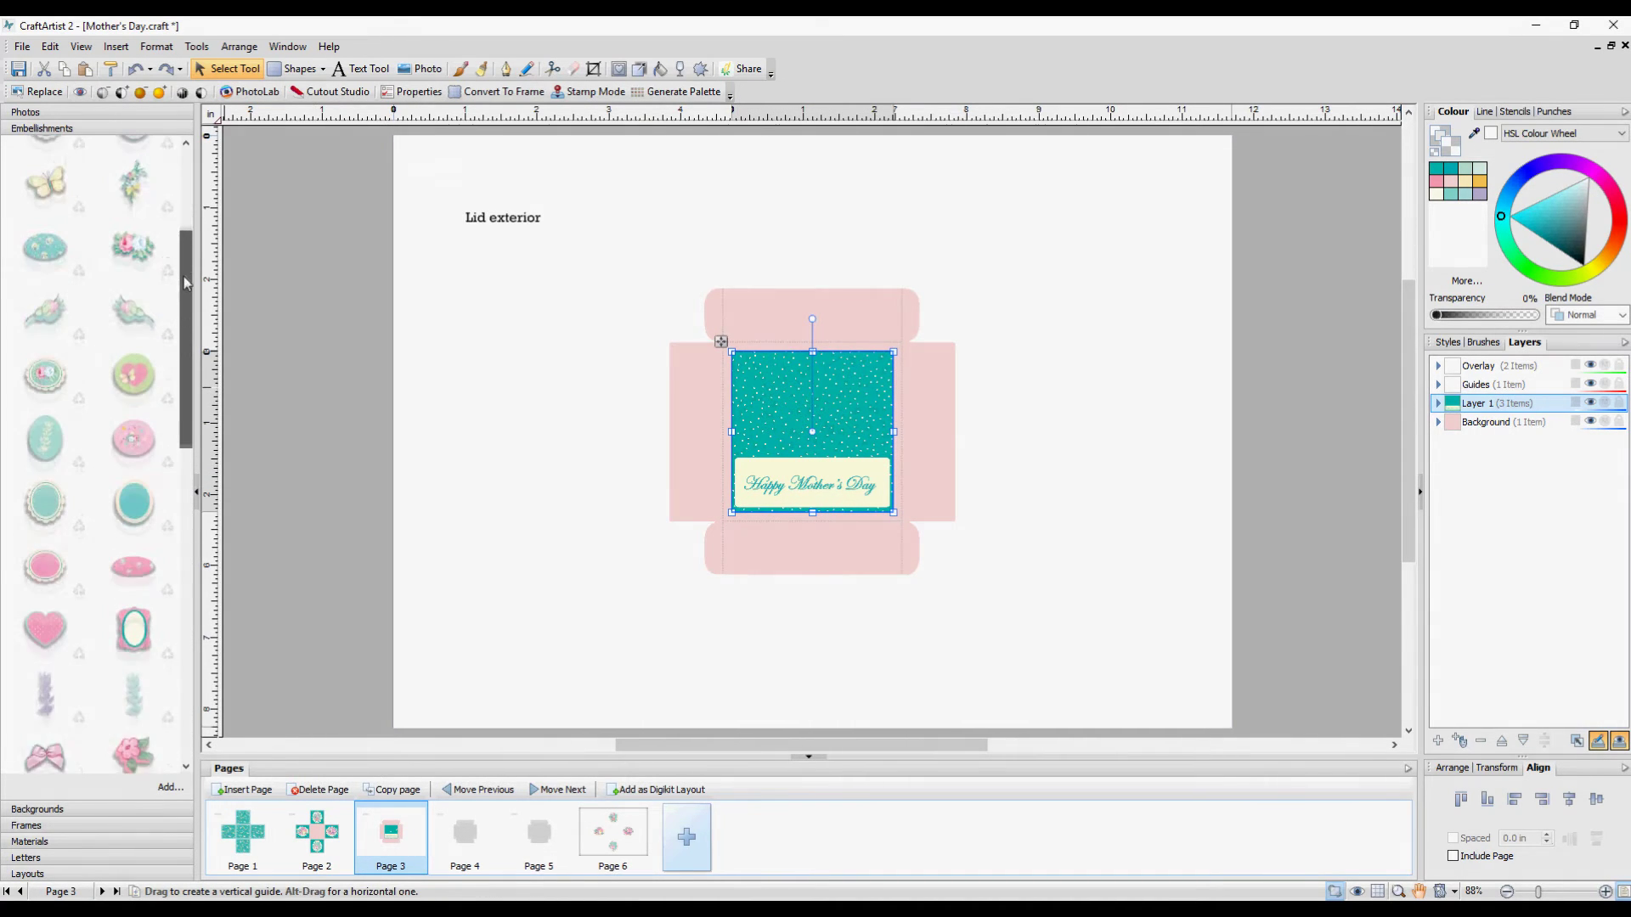
pyautogui.moveTo(45, 410); pyautogui.dragTo(527, 411)
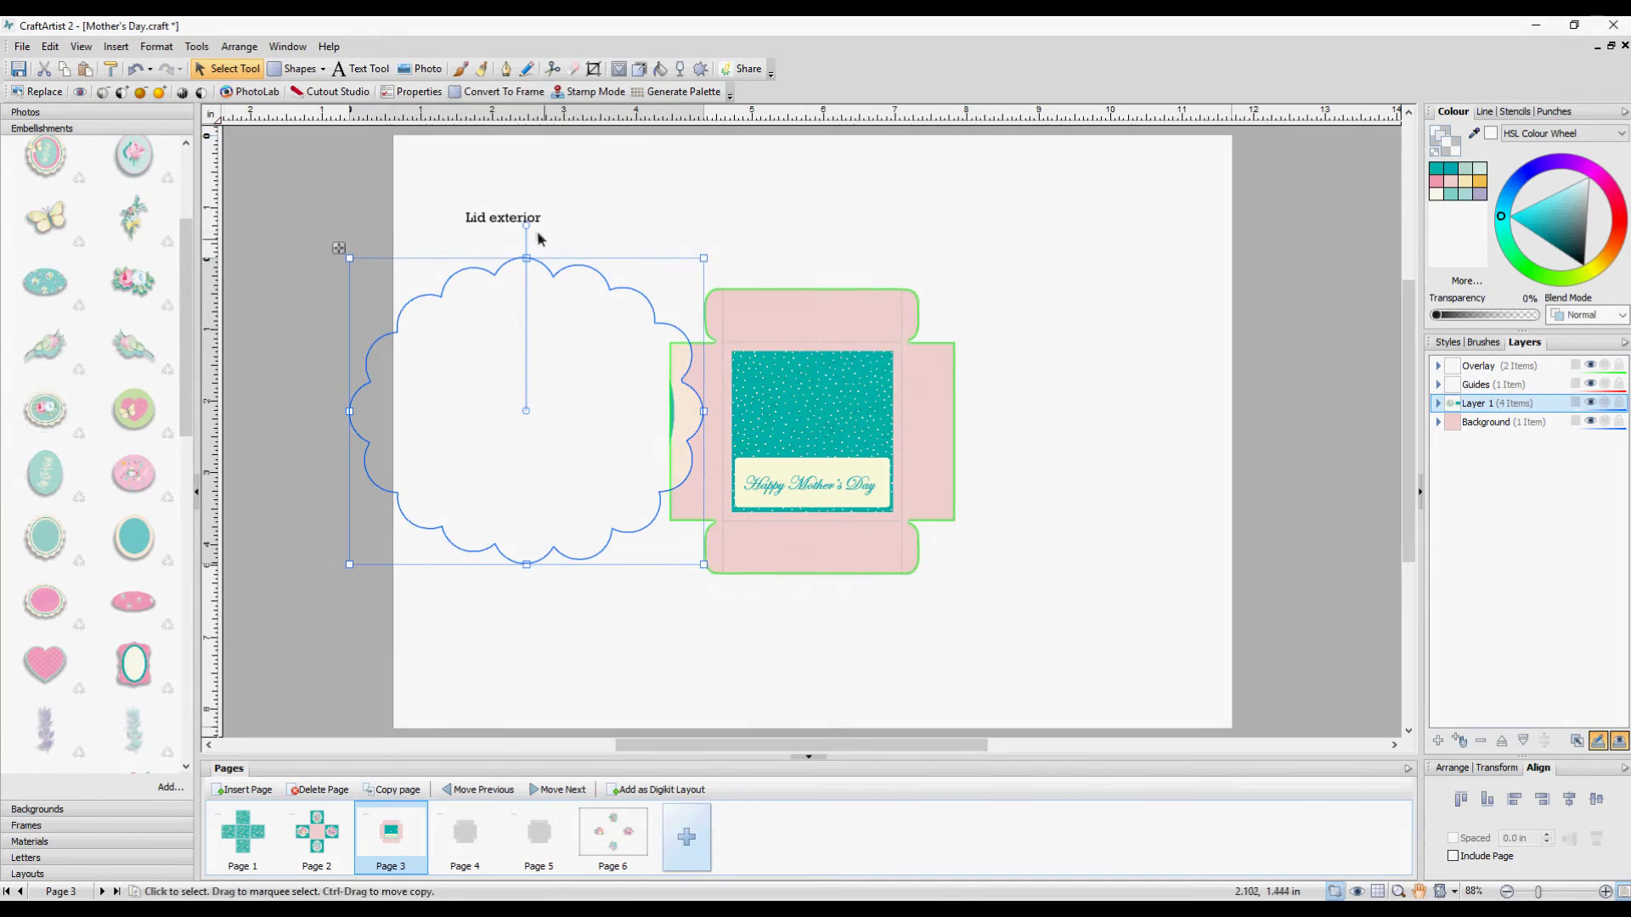
pyautogui.moveTo(539, 229); pyautogui.dragTo(707, 412)
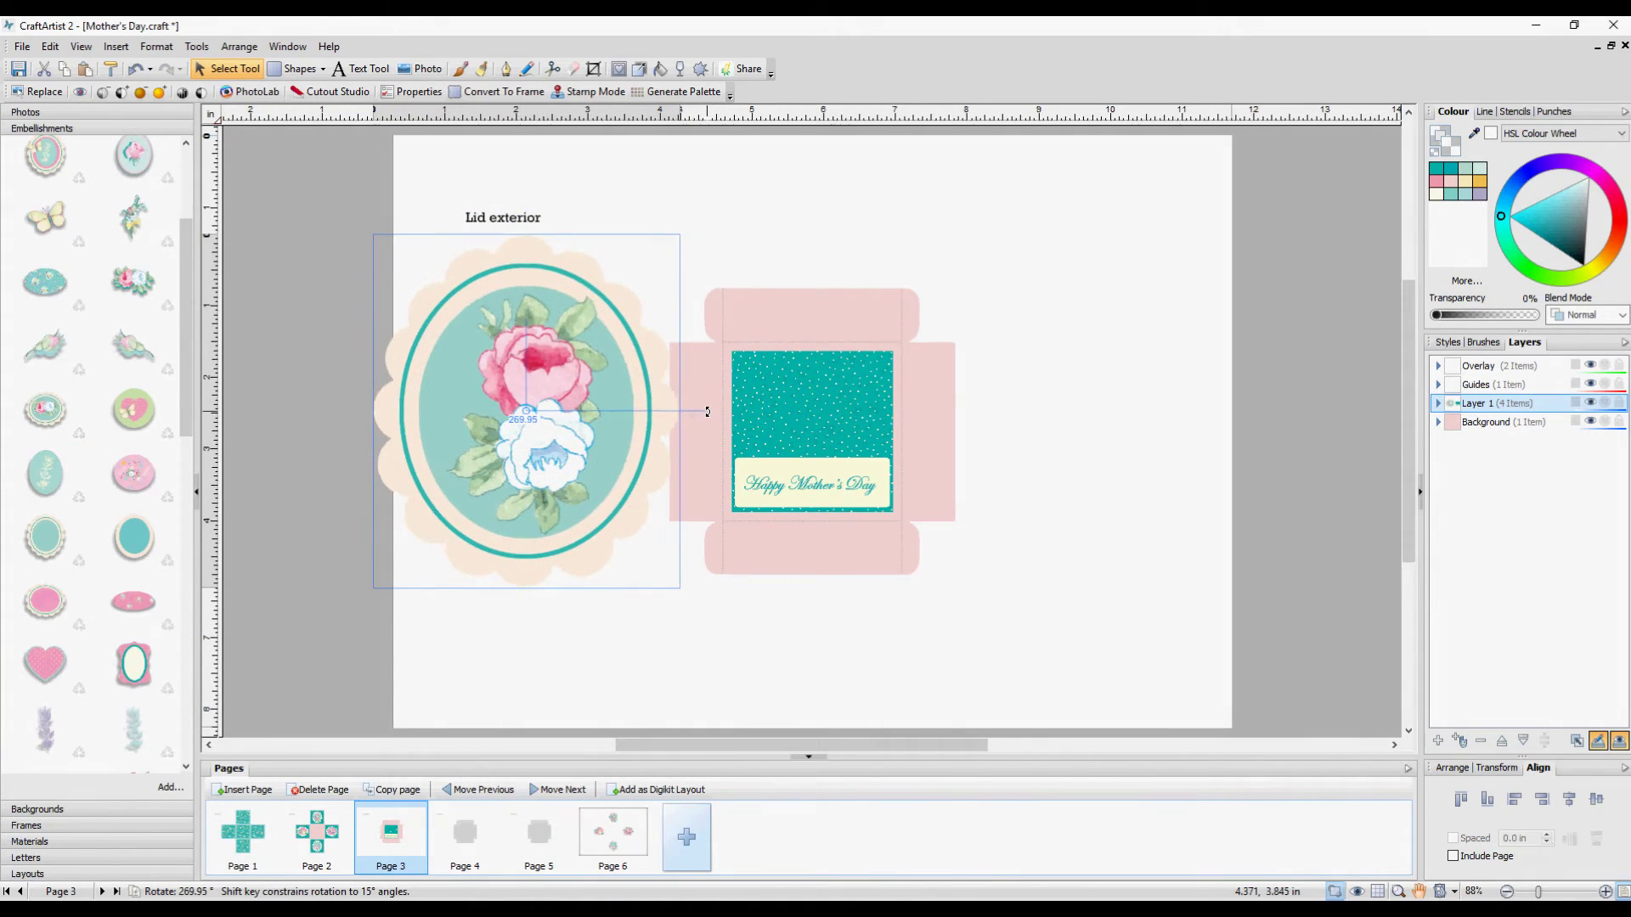
pyautogui.moveTo(680, 236); pyautogui.dragTo(527, 452)
pyautogui.moveTo(452, 537); pyautogui.dragTo(824, 418)
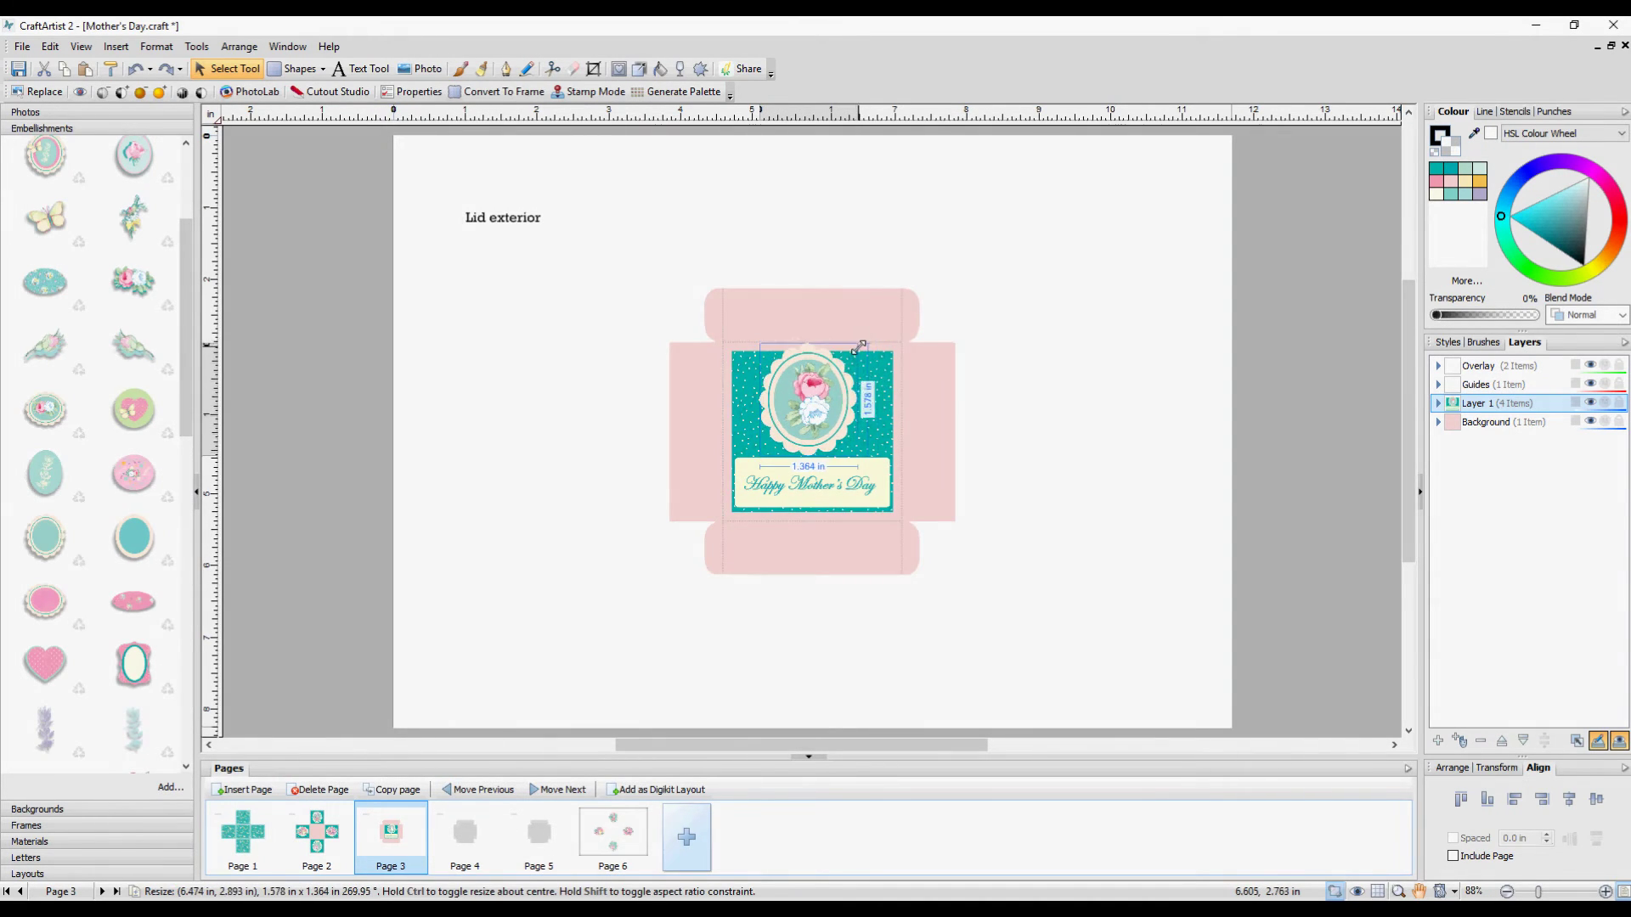
# - Shorten the cream label from its upper edge and re-centre the greeting text on it
pyautogui.click(831, 507)
pyautogui.moveTo(816, 469); pyautogui.dragTo(833, 490)
pyautogui.click(828, 487)
# - Shrink the floral oval slightly and centre it horizontally above the greeting label
pyautogui.click(824, 415)
pyautogui.moveTo(824, 414); pyautogui.dragTo(833, 423)
pyautogui.moveTo(864, 351); pyautogui.dragTo(855, 362)
pyautogui.moveTo(838, 421); pyautogui.dragTo(840, 415)
pyautogui.click(1578, 802)
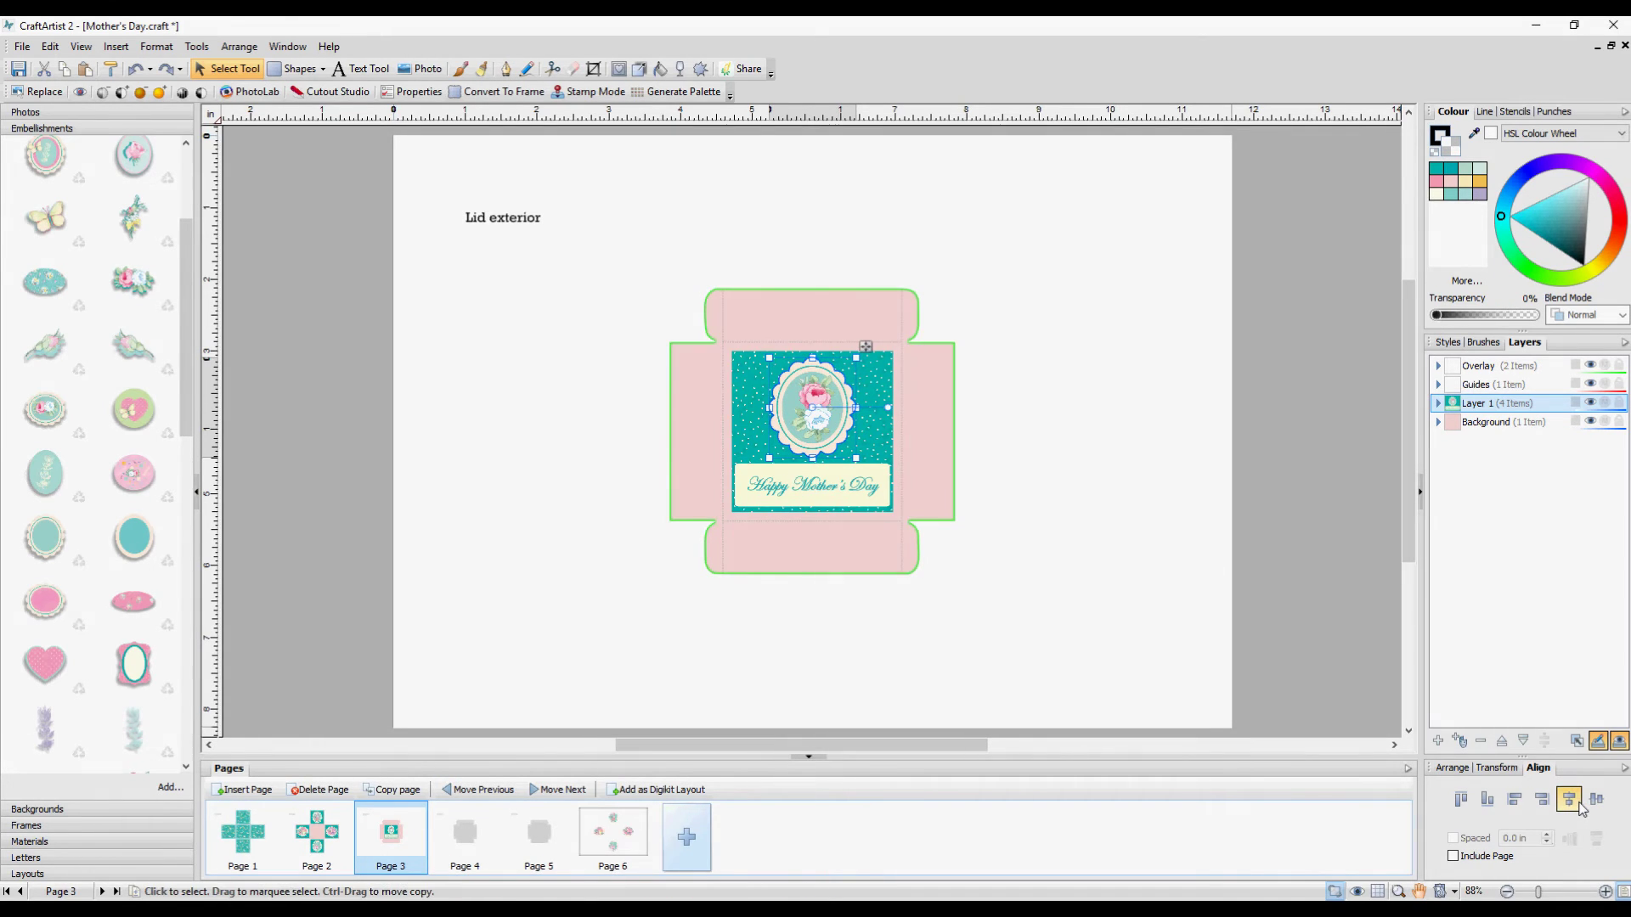
# - Add a small tilted pink heart at the teal square's upper-right corner and copy it onto Page 6
pyautogui.moveTo(44, 669); pyautogui.dragTo(508, 531)
pyautogui.moveTo(602, 448); pyautogui.dragTo(894, 365)
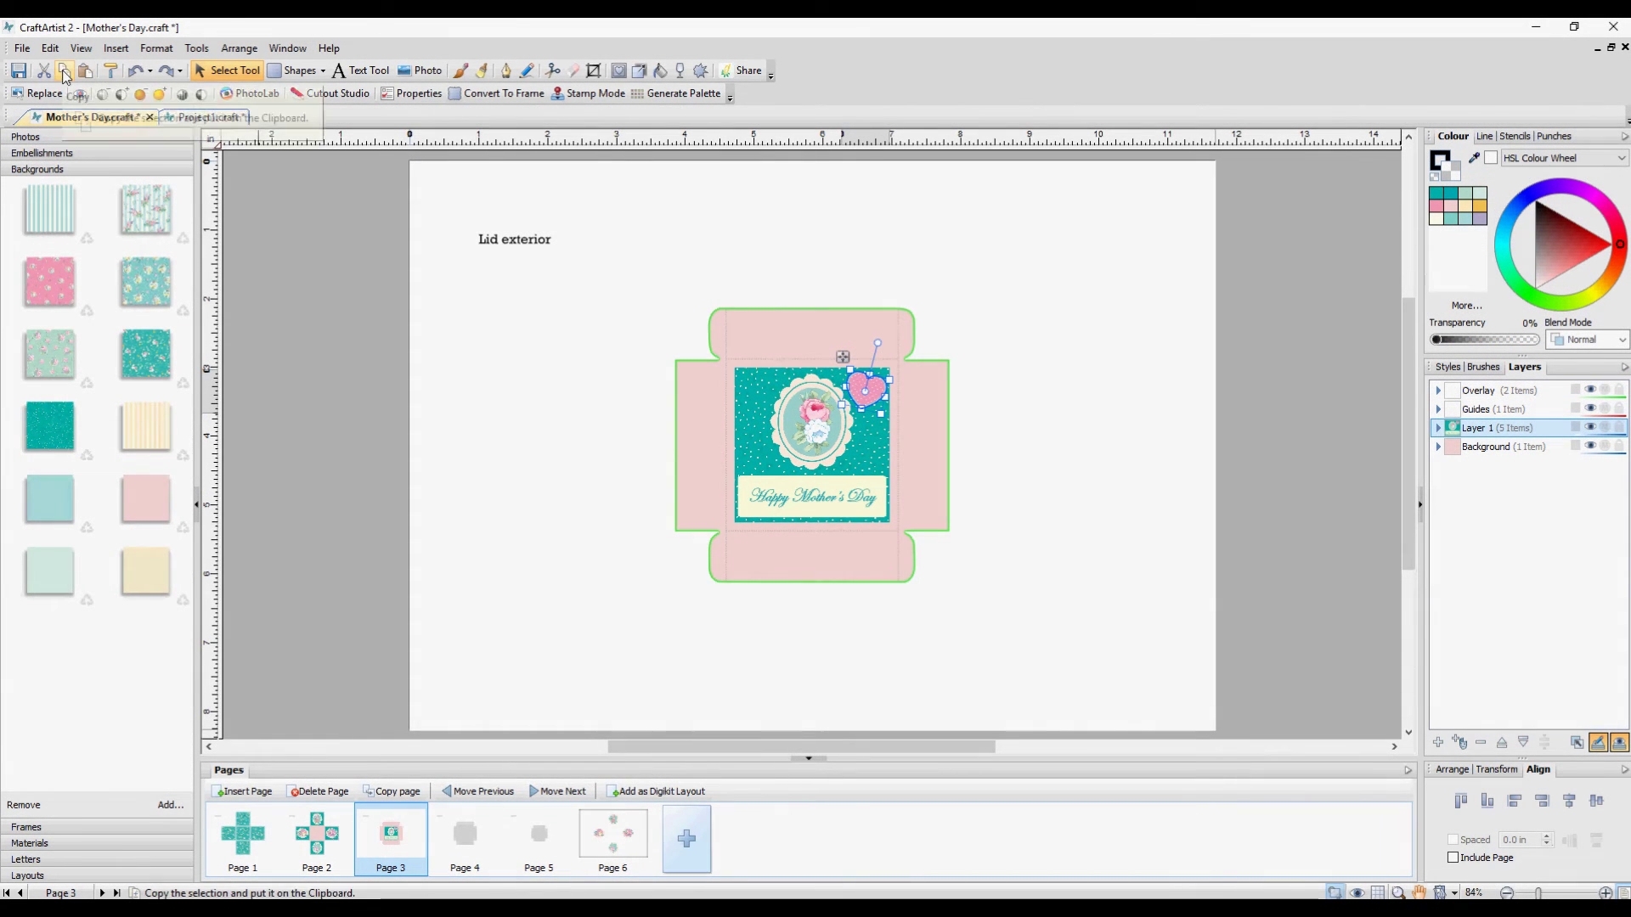
pyautogui.click(637, 862)
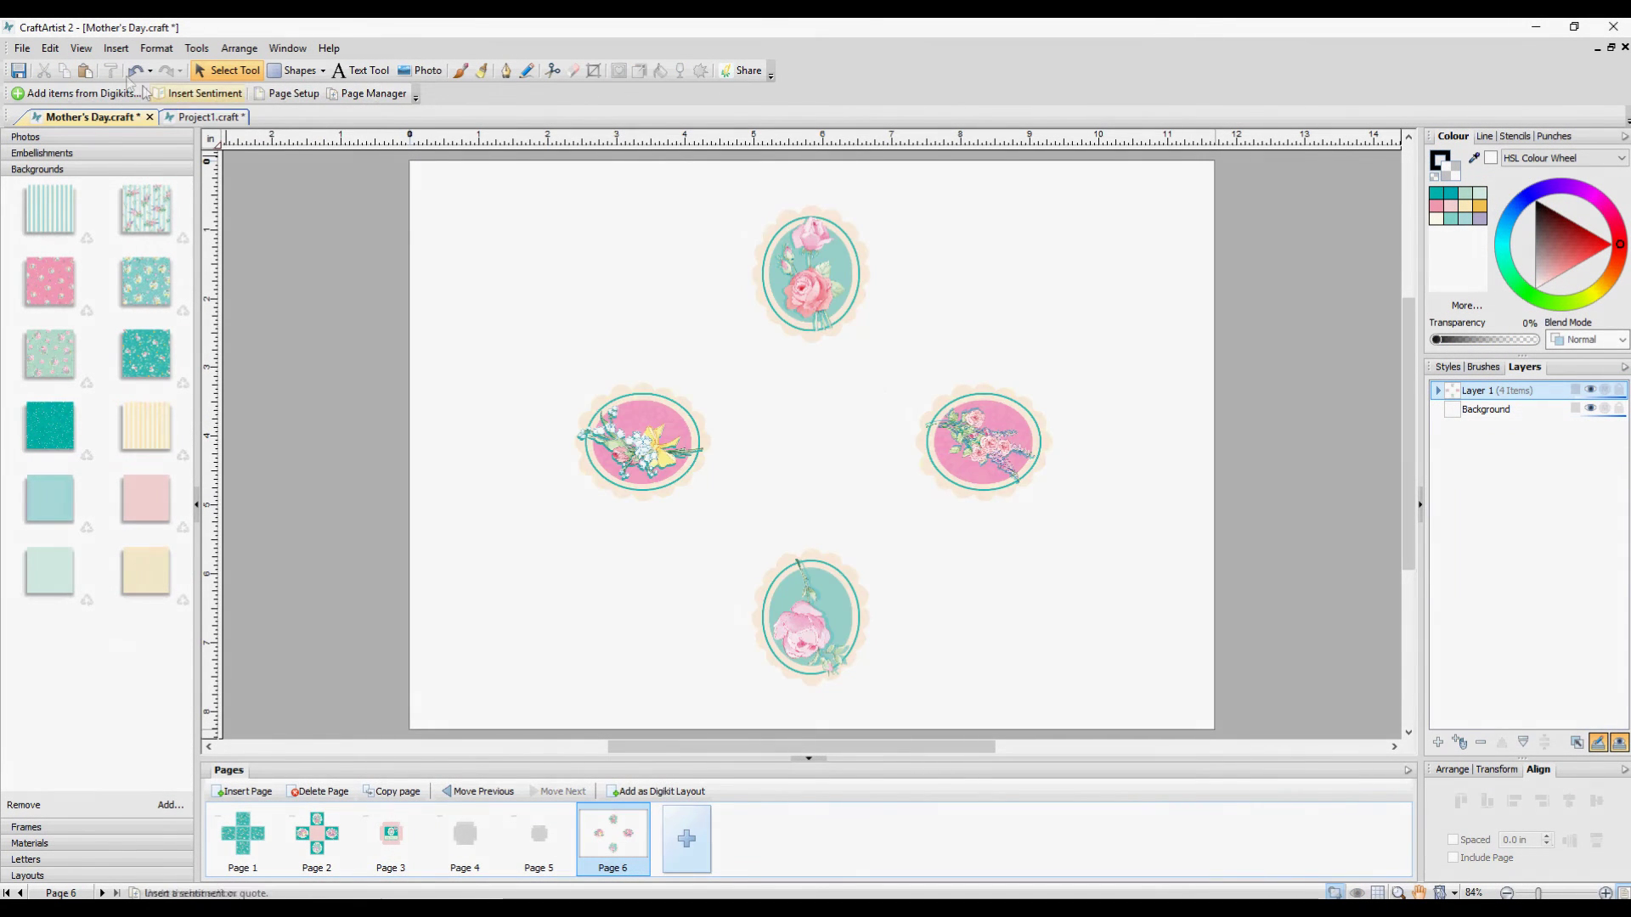
pyautogui.click(85, 74)
# - Copy the floral oval from the lid exterior on Page 3 onto Page 6
pyautogui.click(391, 837)
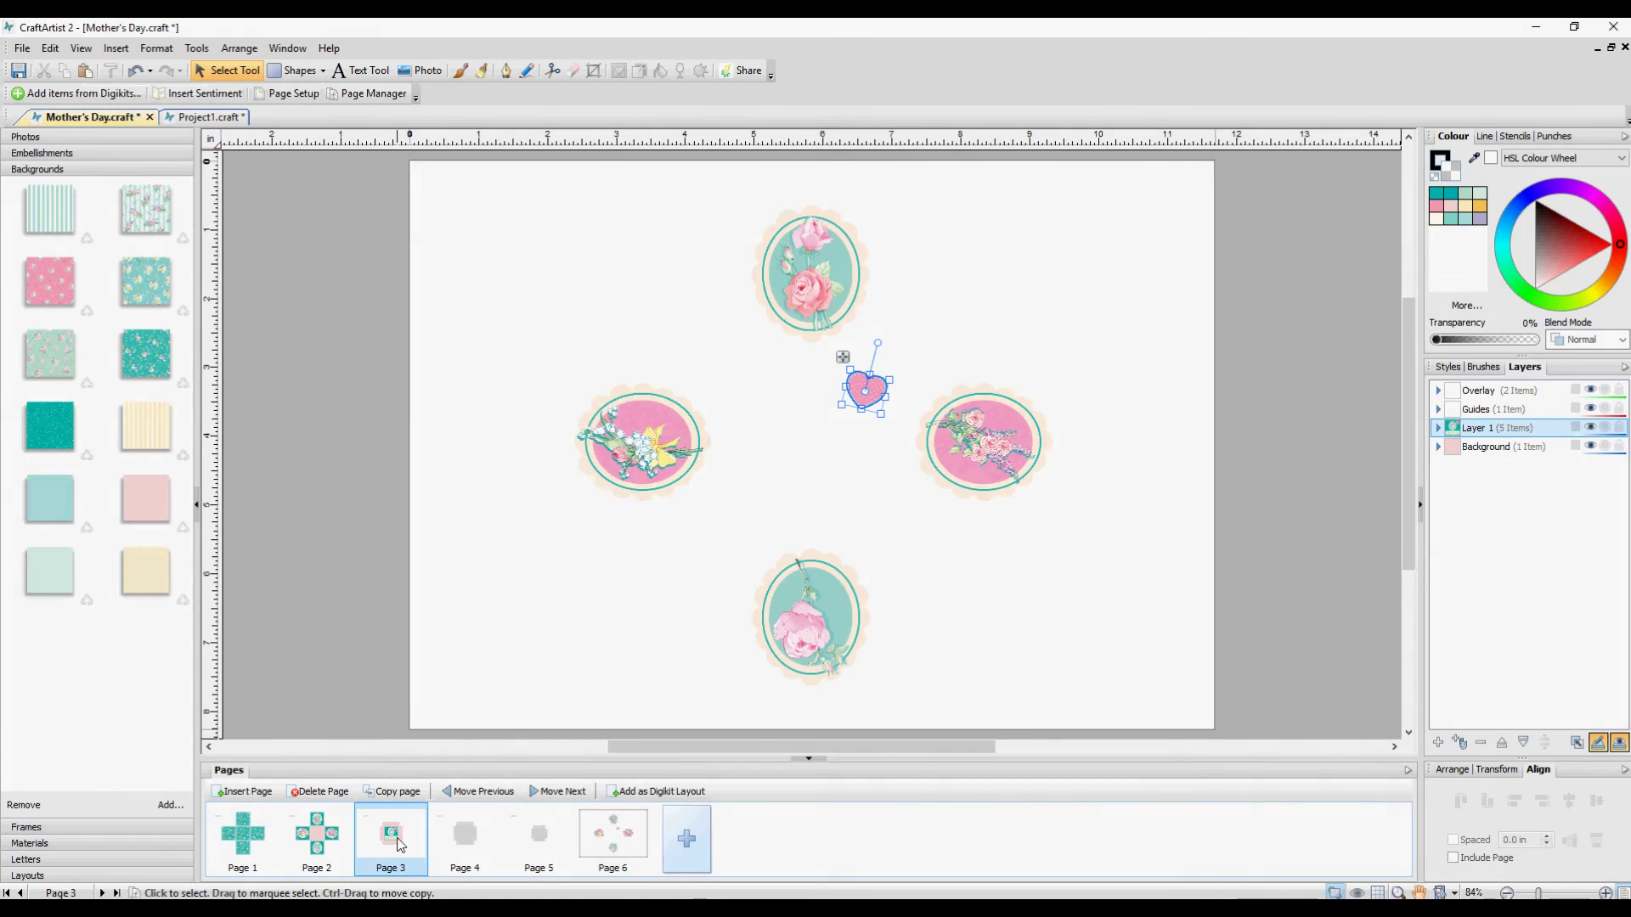
pyautogui.click(805, 435)
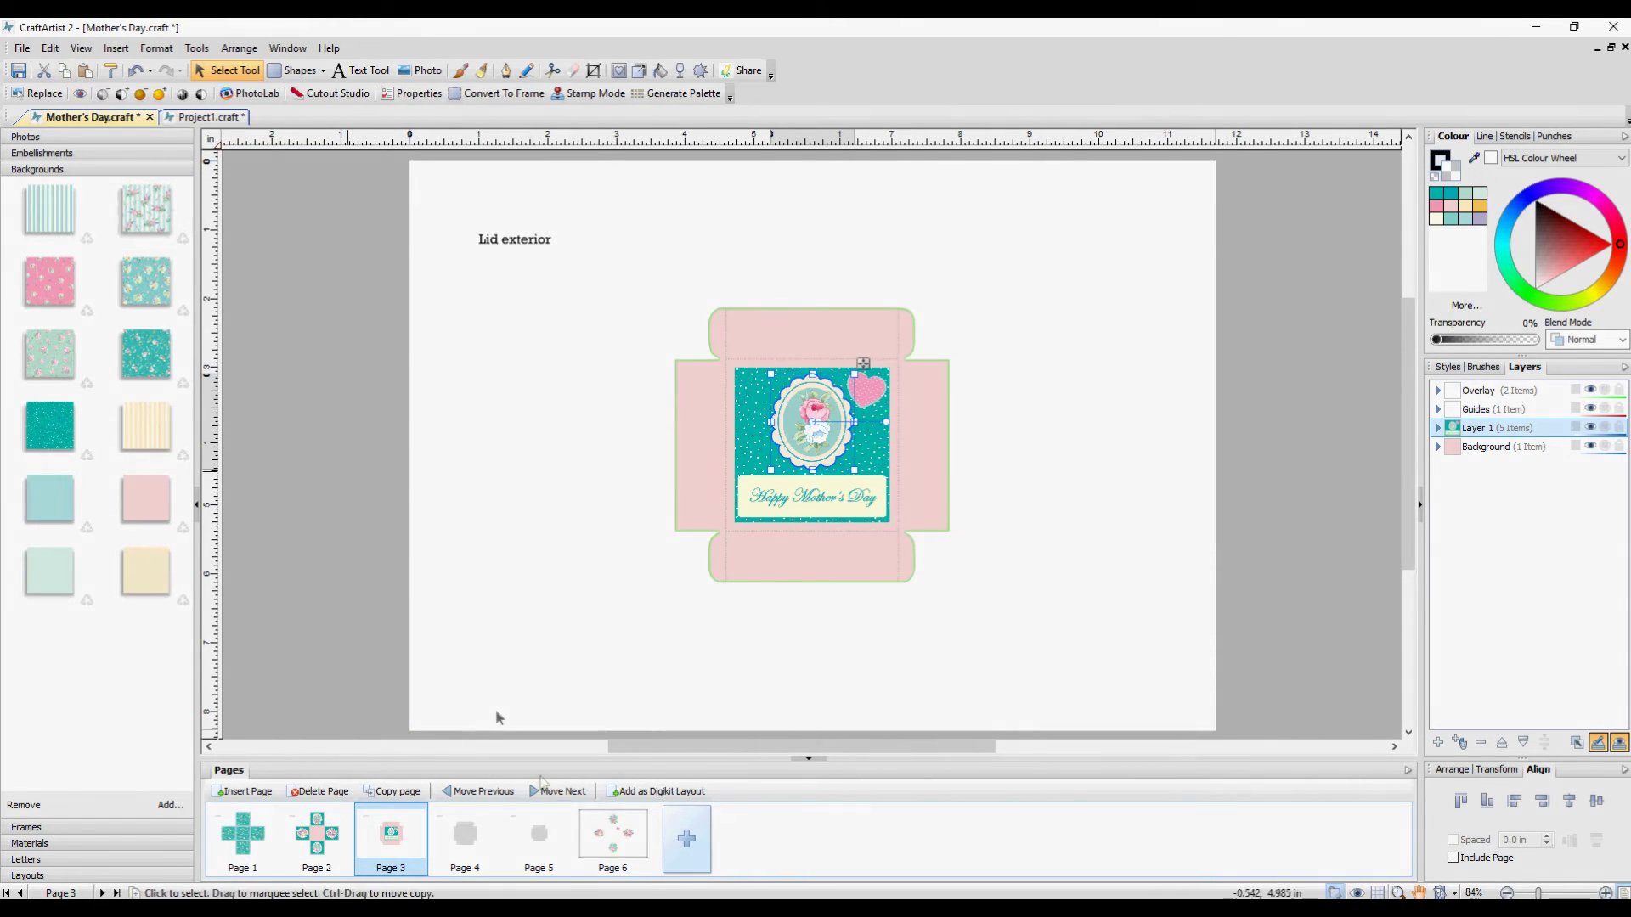
pyautogui.click(616, 830)
pyautogui.click(81, 72)
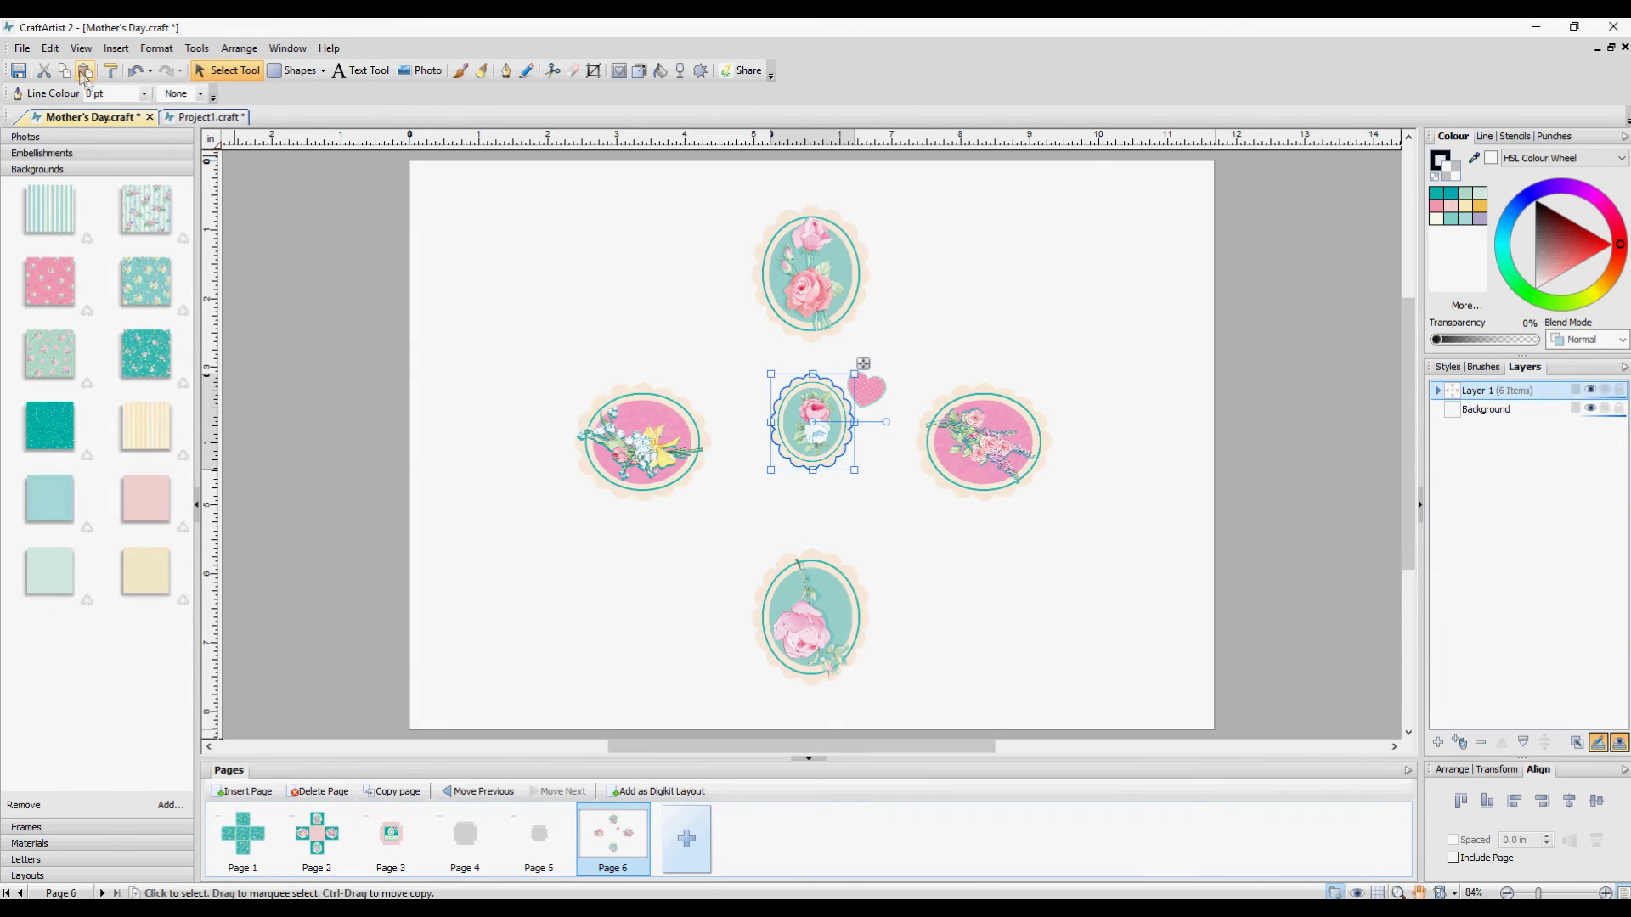
# - Group the greeting text with its cream label on Page 3 and copy the group onto Page 6
pyautogui.click(389, 841)
pyautogui.click(747, 497)
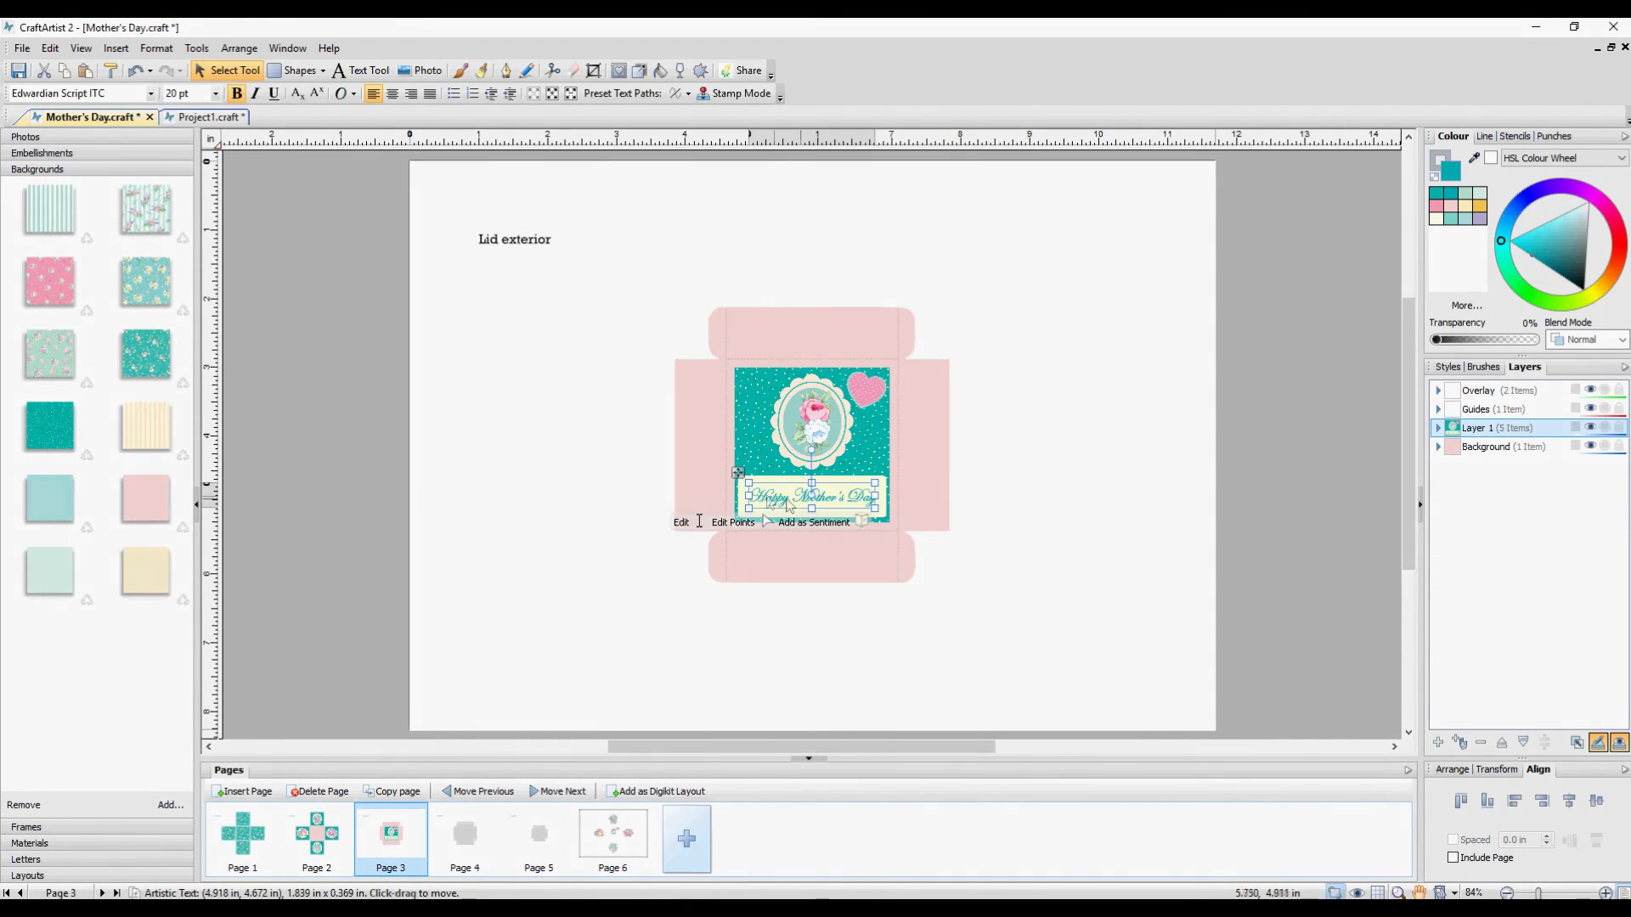
pyautogui.keyDown('shift'); pyautogui.click(740, 495); pyautogui.keyUp('shift')
pyautogui.click(670, 532)
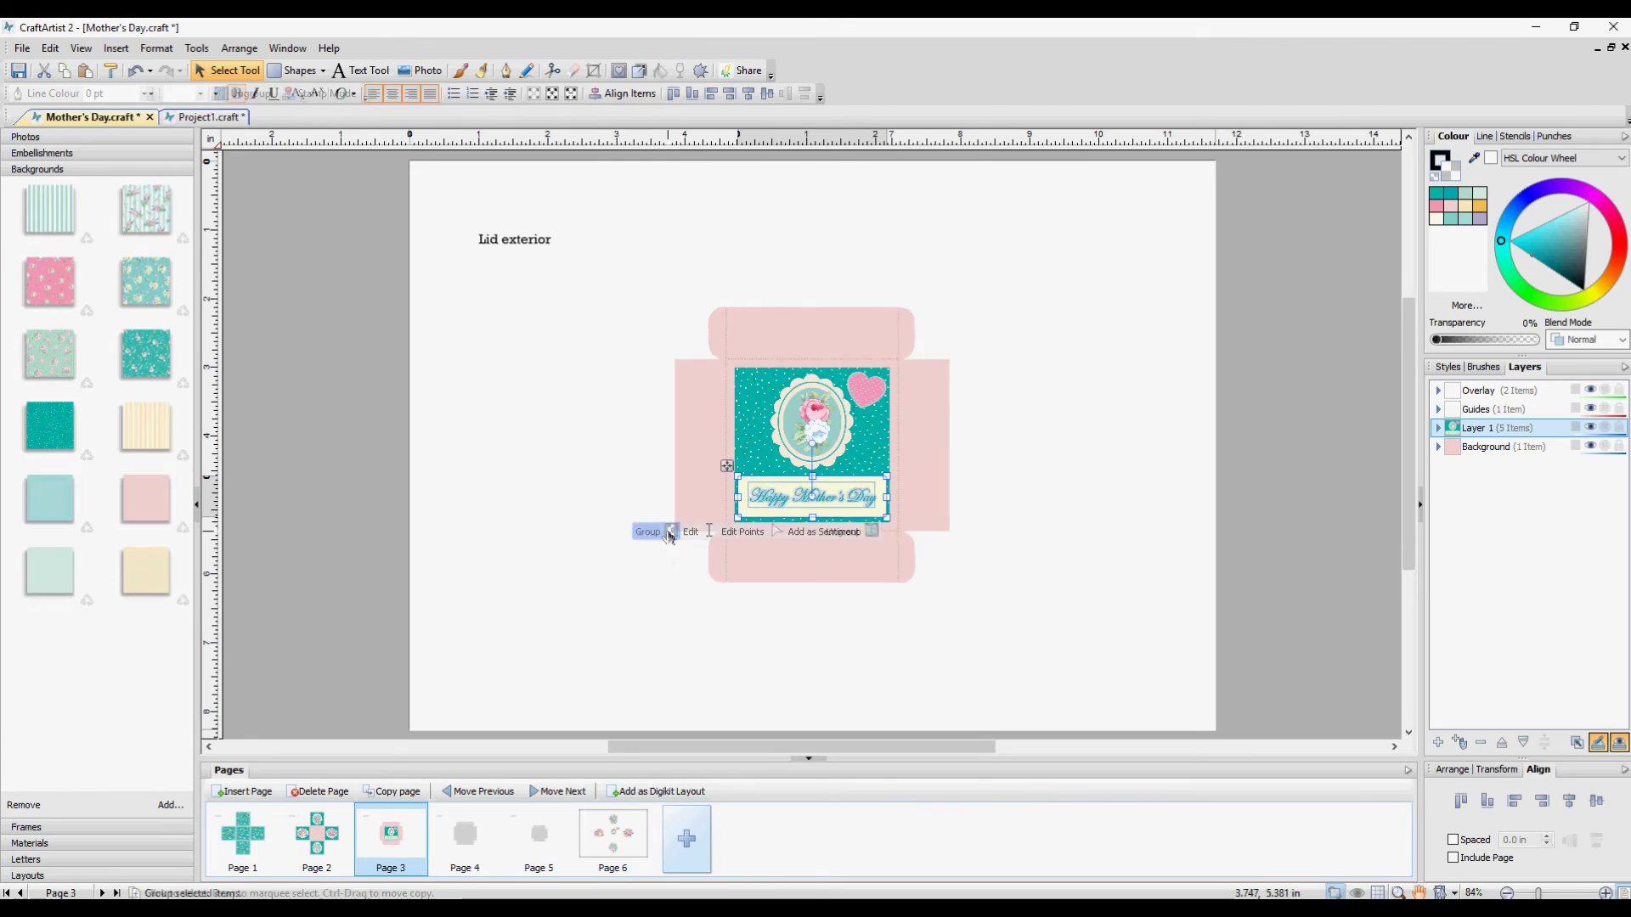
pyautogui.click(66, 73)
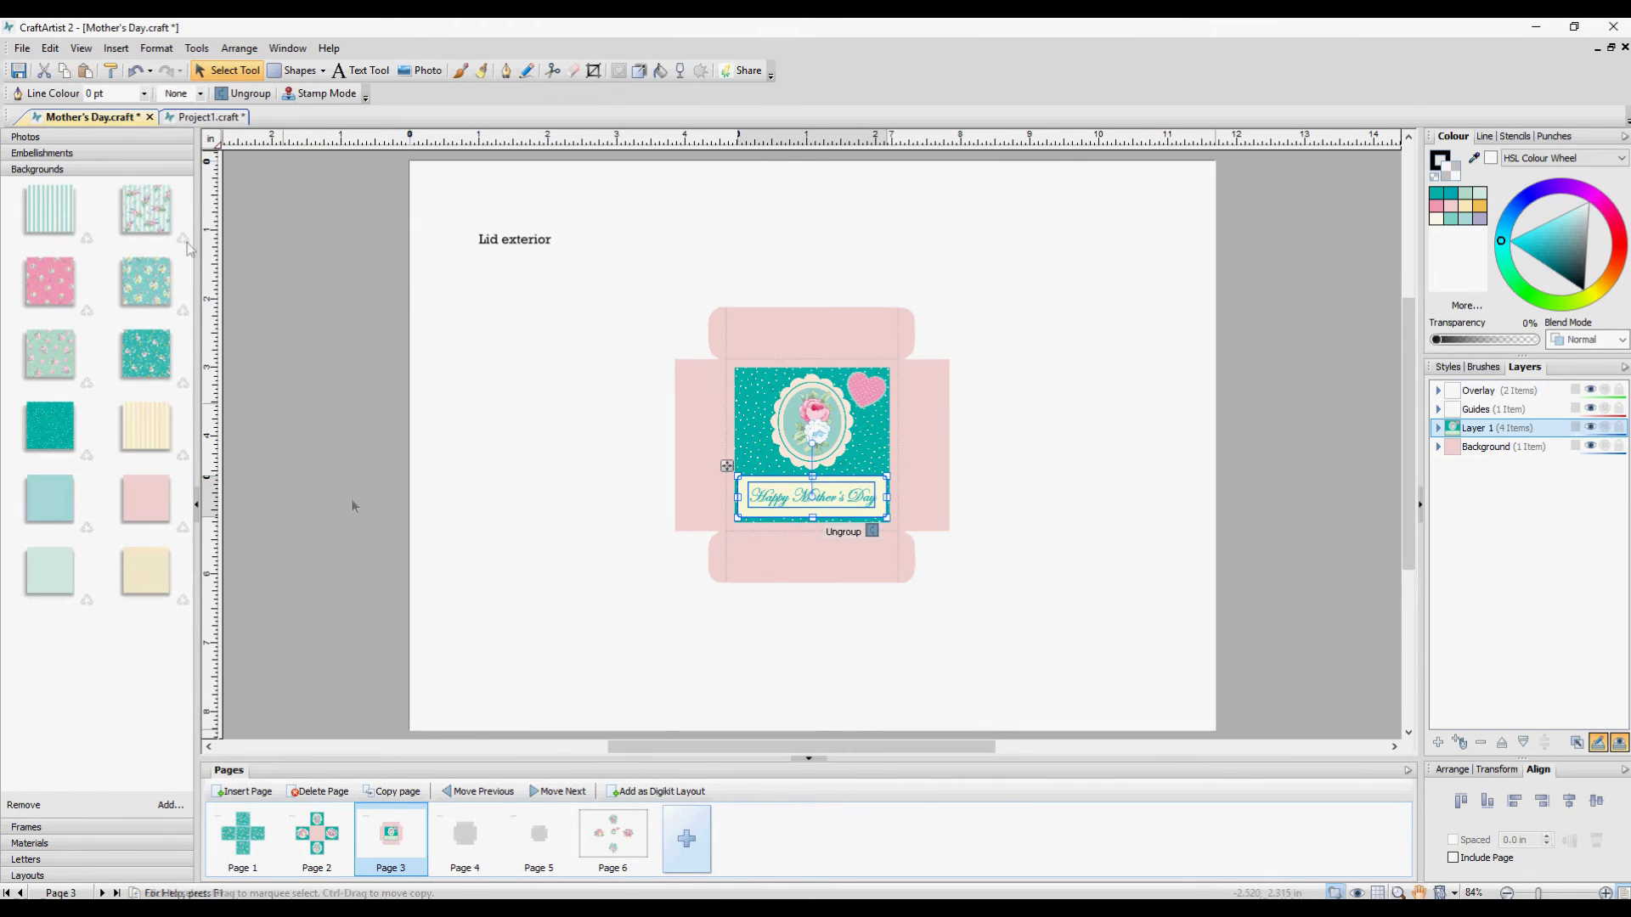
pyautogui.click(614, 841)
pyautogui.click(85, 72)
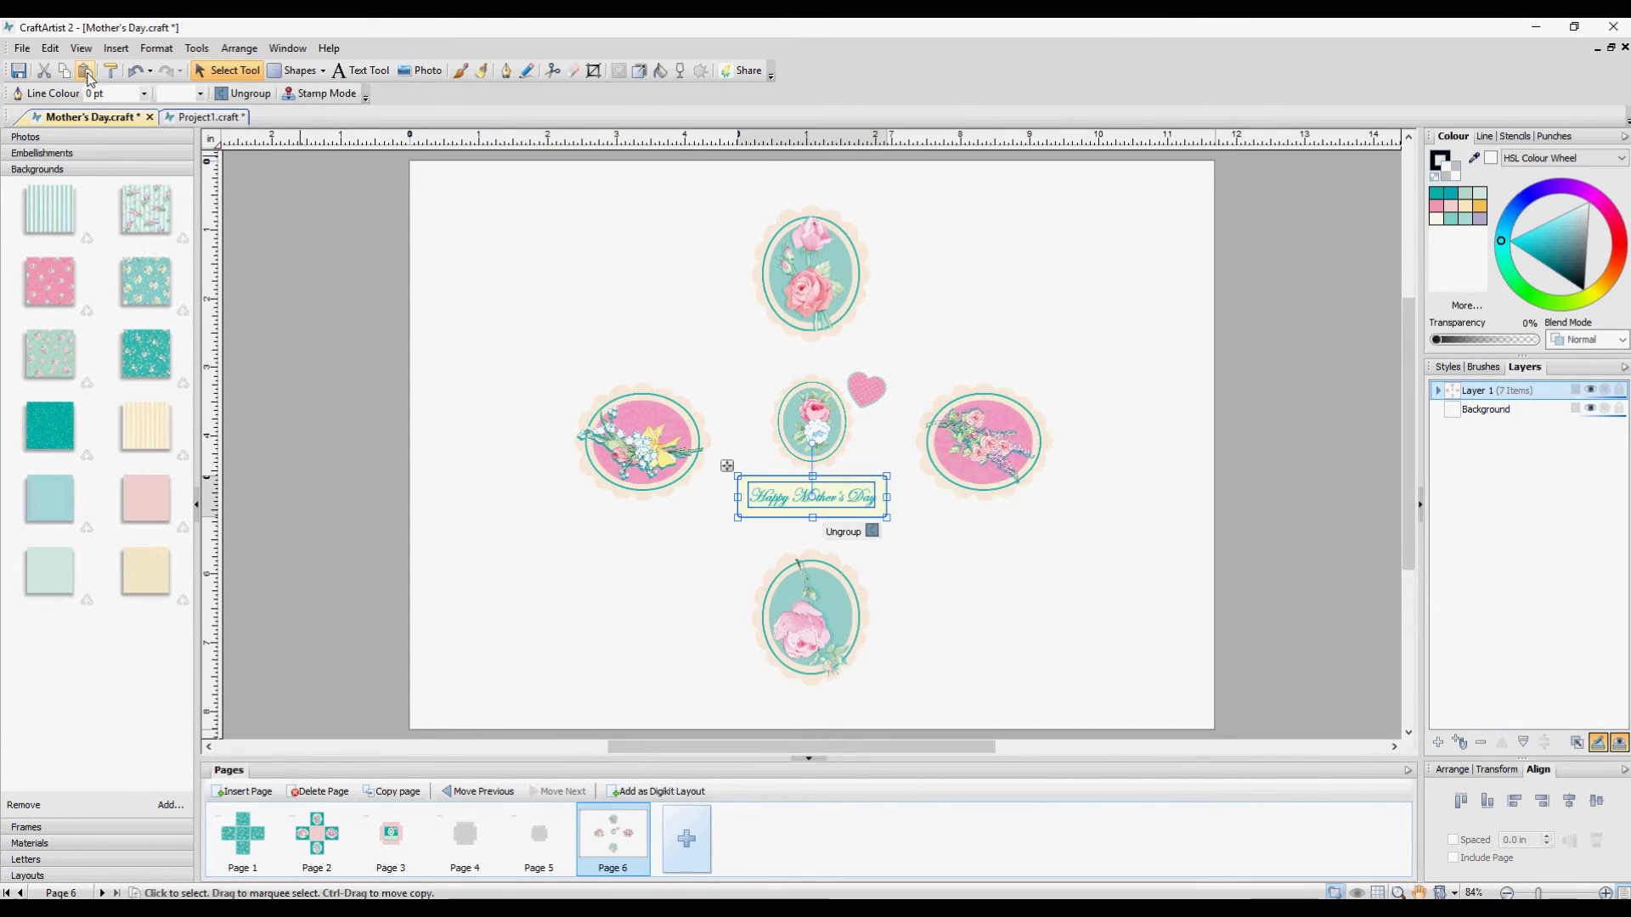
# - Apply the plain pale blue background to the lid interior on Page 4
pyautogui.click(1070, 267)
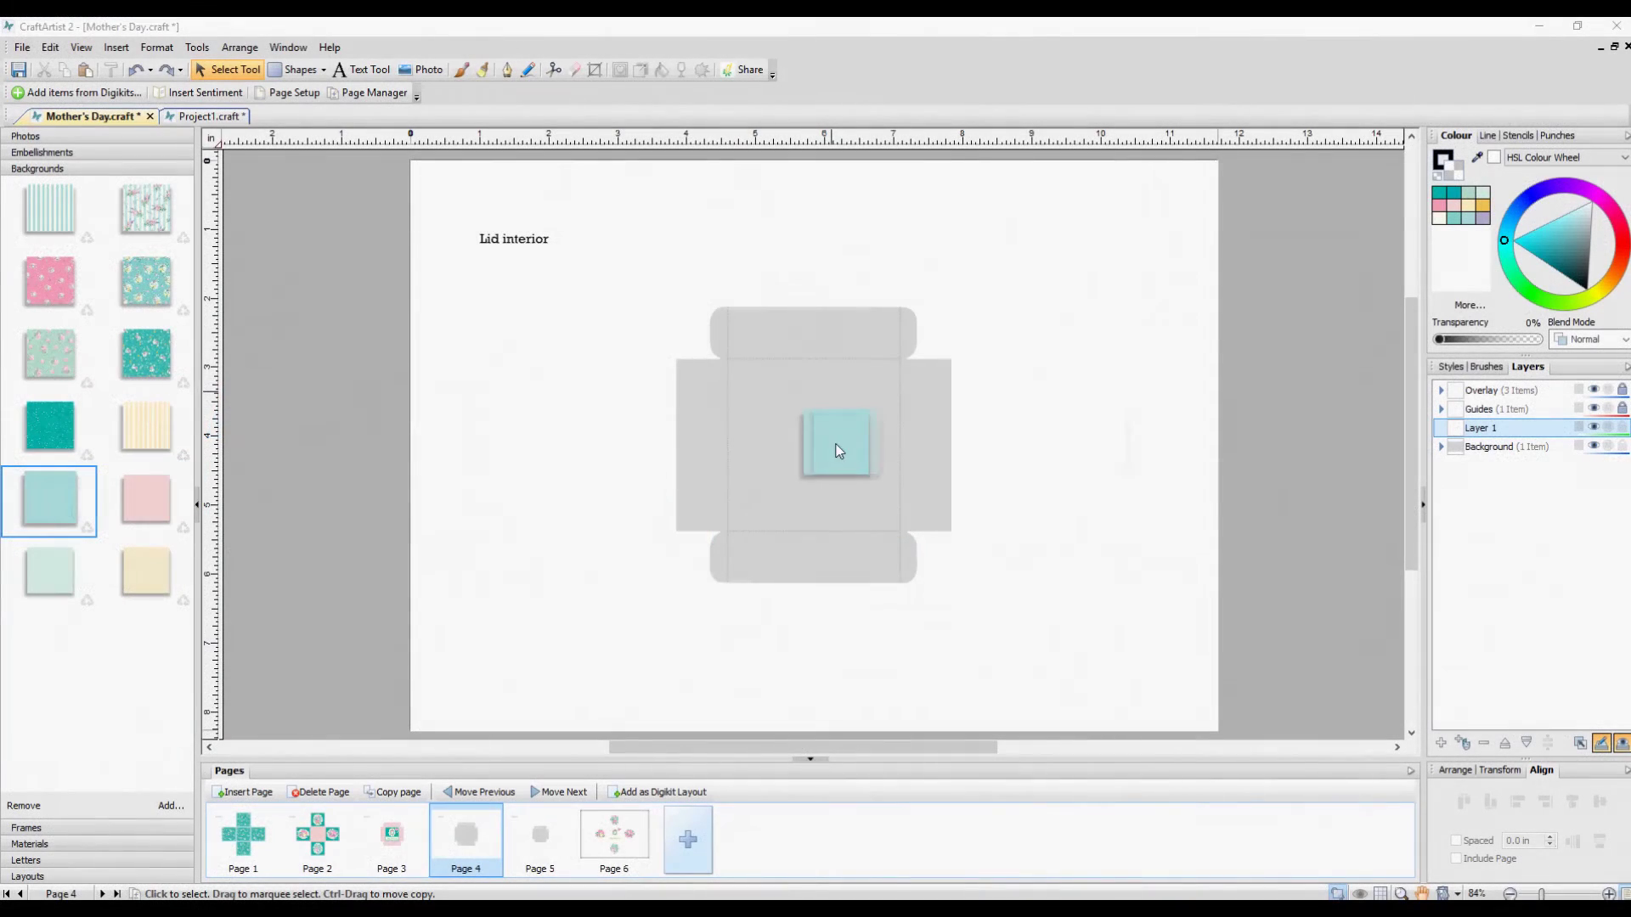
pyautogui.moveTo(836, 443); pyautogui.dragTo(823, 445)
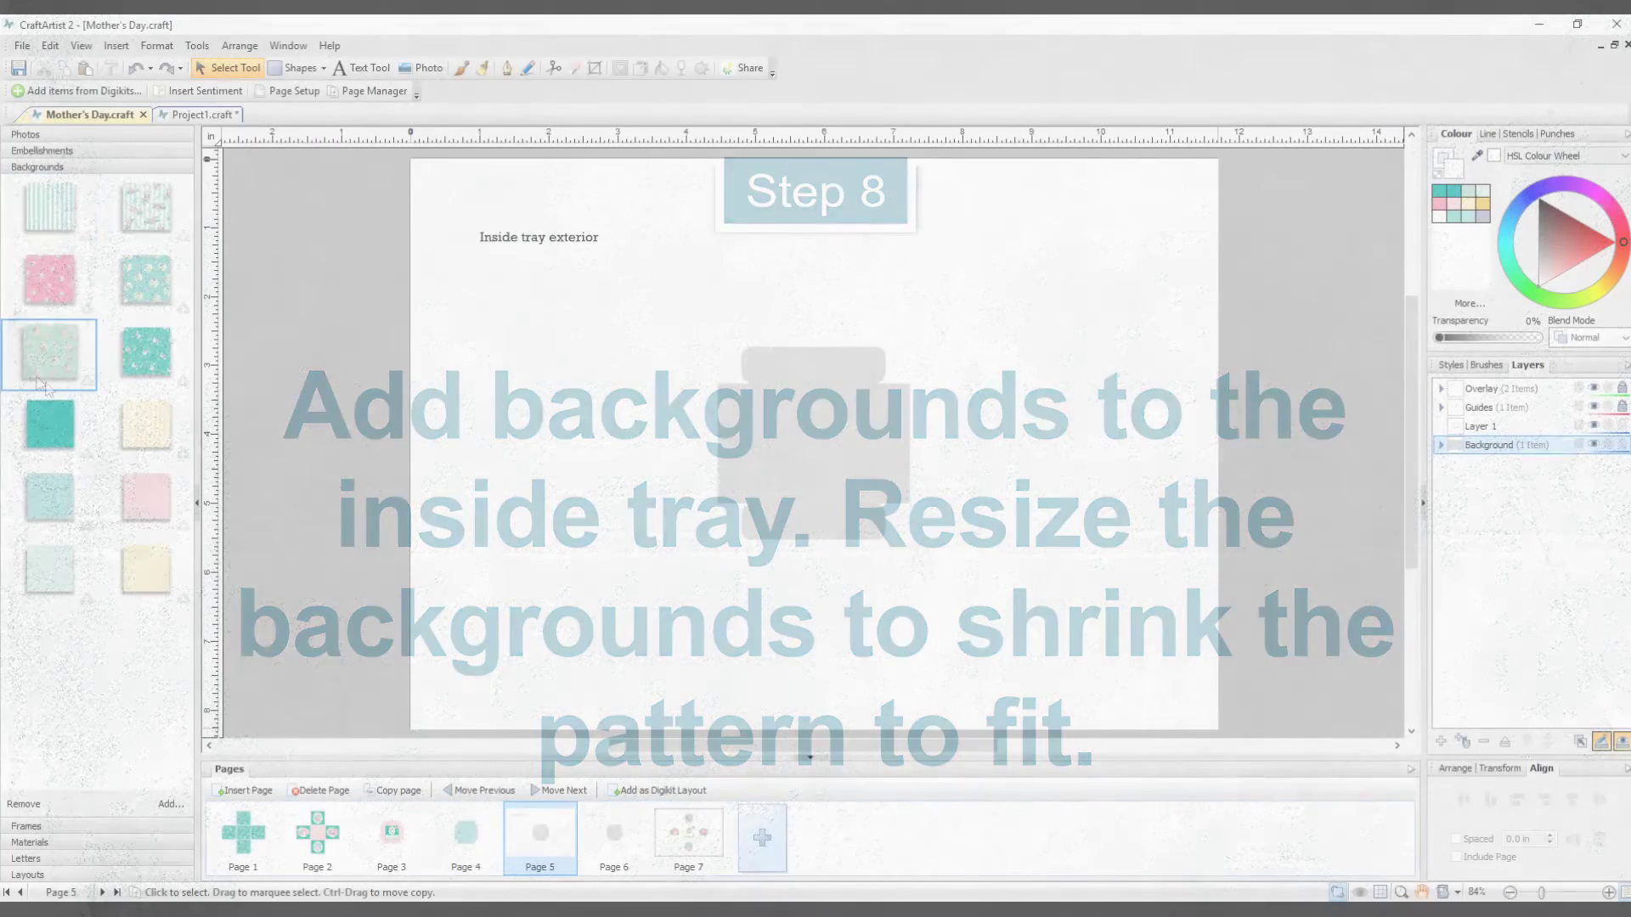
# - Apply the teal dotted background to the inside tray exterior on Page 5, shrinking it to about 4.35 in square over the template
pyautogui.moveTo(49, 424); pyautogui.dragTo(812, 416)
pyautogui.click(1510, 893)
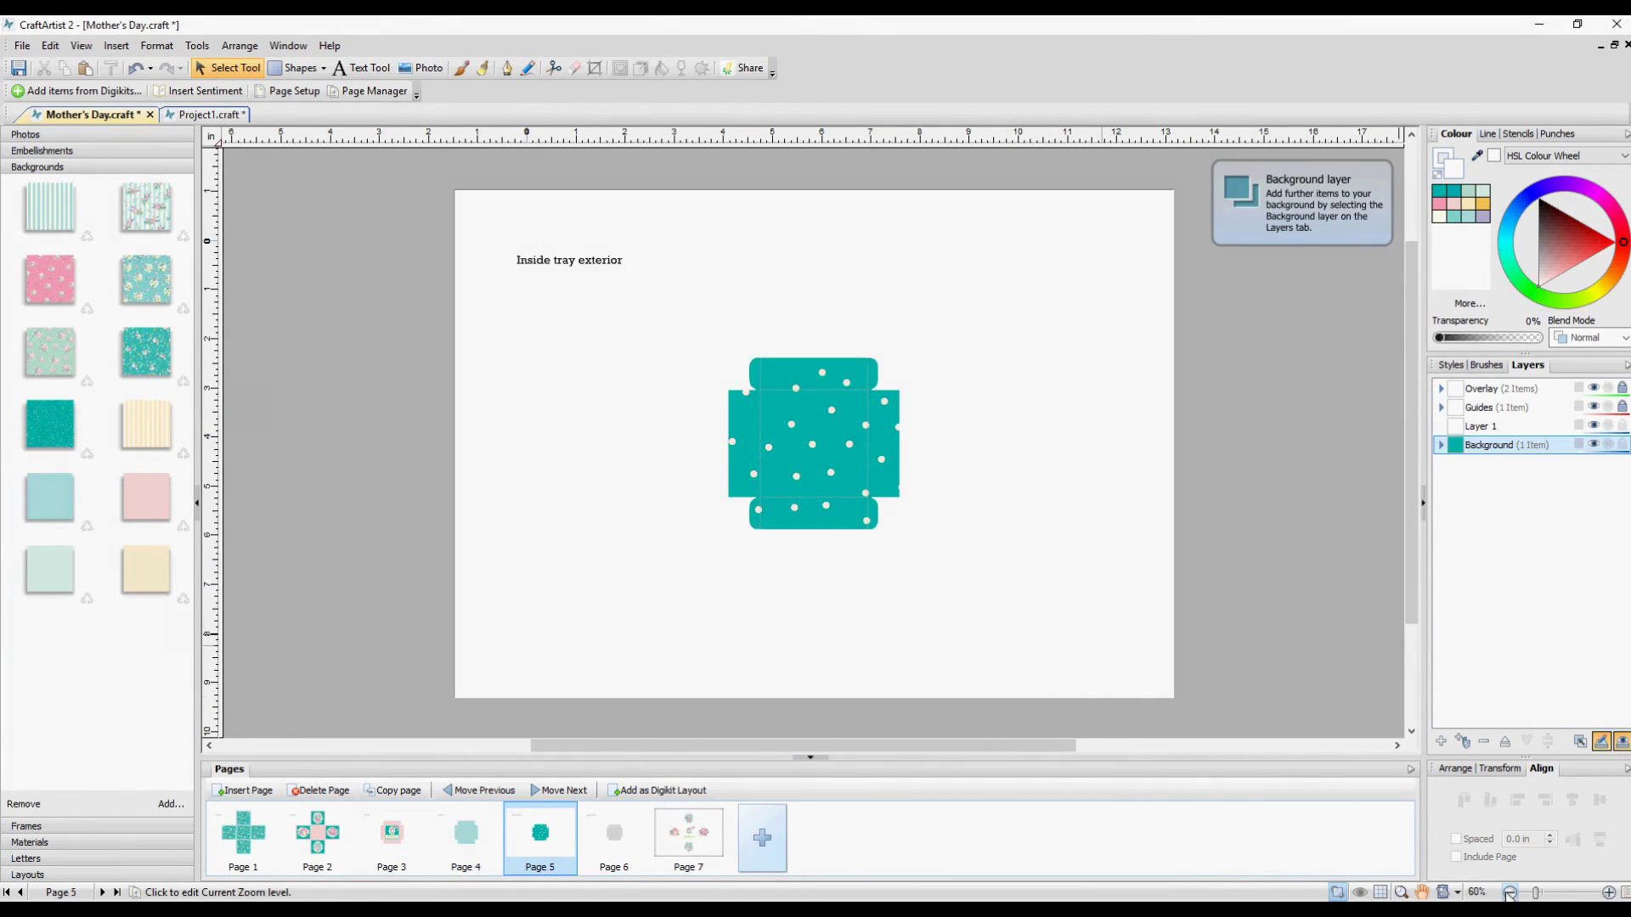
pyautogui.click(1510, 893)
pyautogui.click(800, 425)
pyautogui.moveTo(1101, 157); pyautogui.dragTo(740, 517)
pyautogui.moveTo(671, 604); pyautogui.dragTo(843, 437)
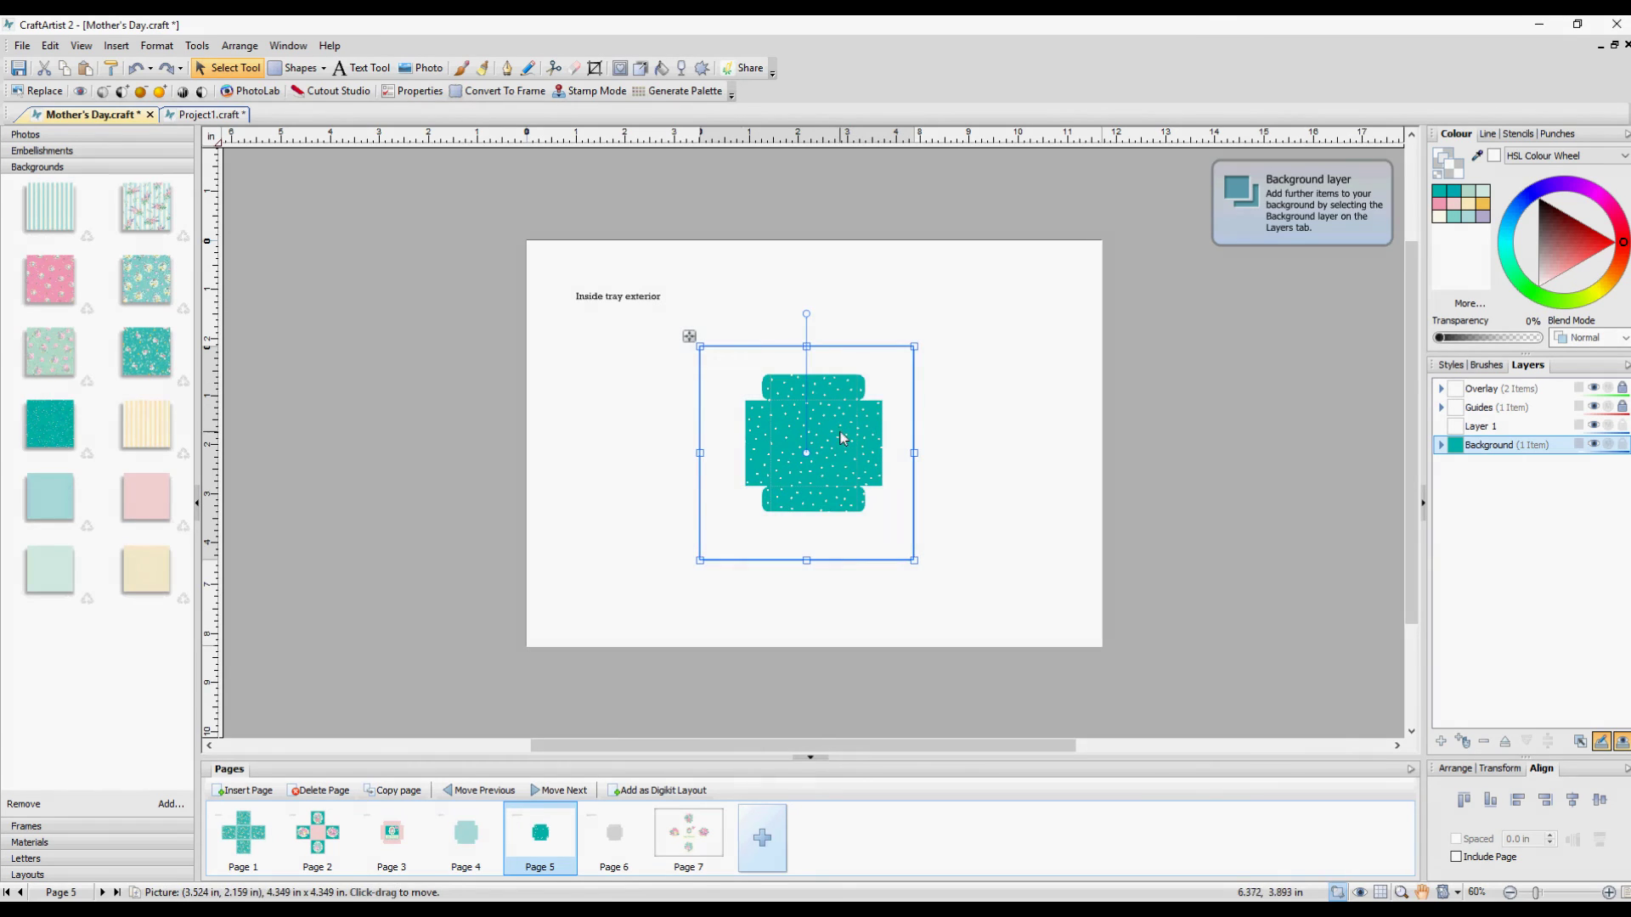
# - Apply the teal floral background to the inside tray interior on Page 6 and shrink it to about 5.09 in square
pyautogui.click(618, 837)
pyautogui.moveTo(146, 351); pyautogui.dragTo(799, 455)
pyautogui.scroll(-3, 1158, 648)
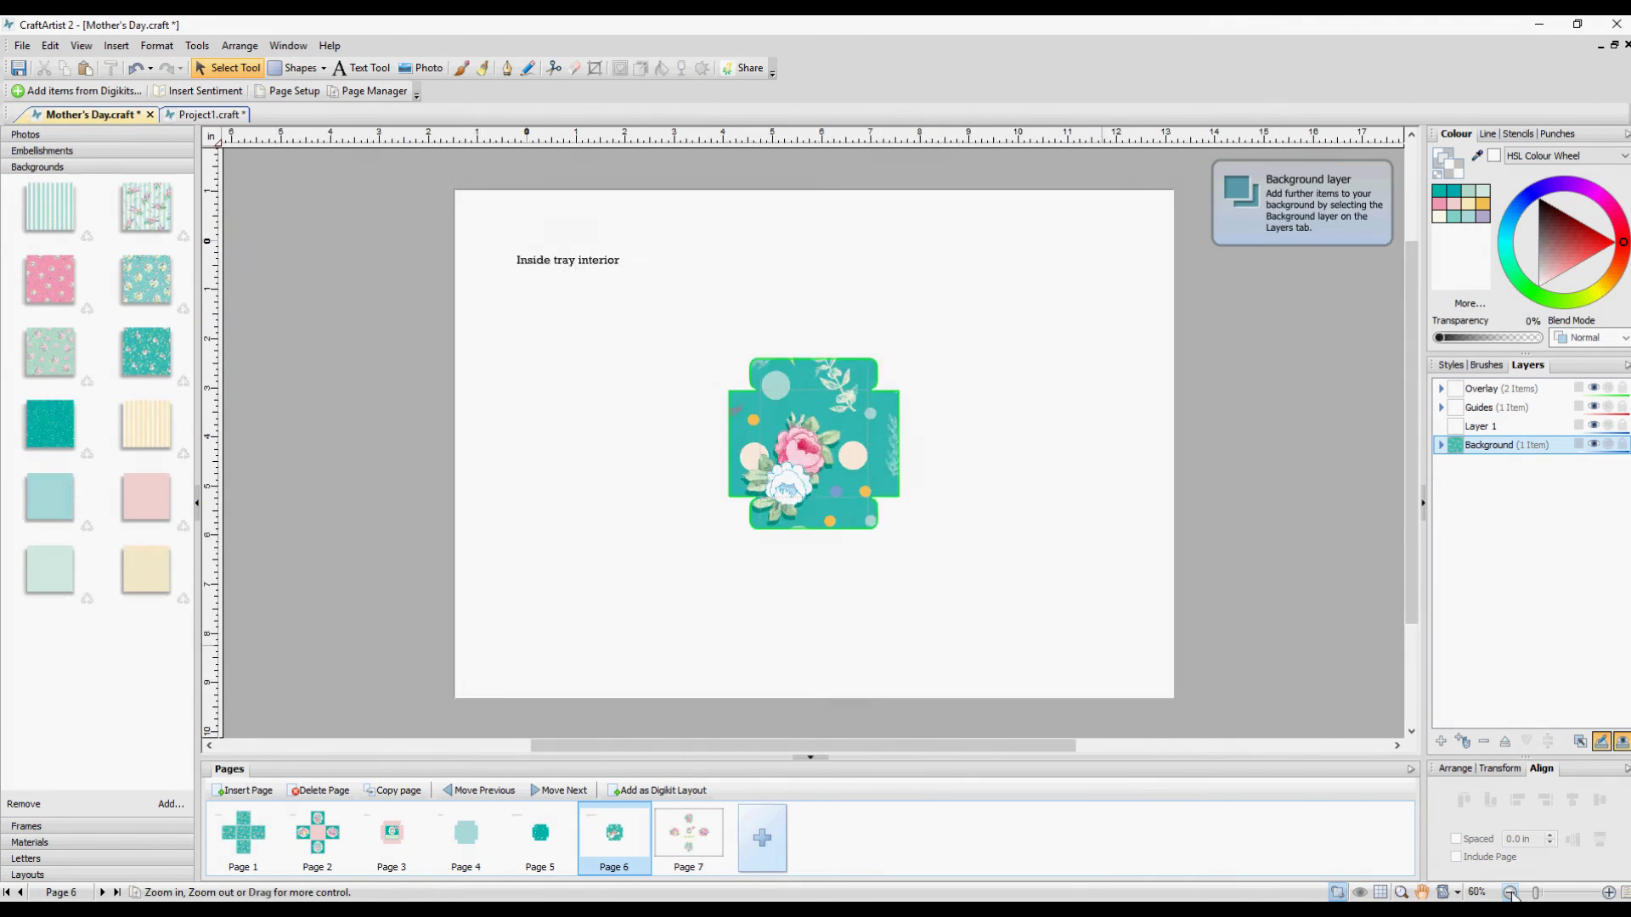
pyautogui.click(833, 442)
pyautogui.moveTo(1056, 202); pyautogui.dragTo(866, 417)
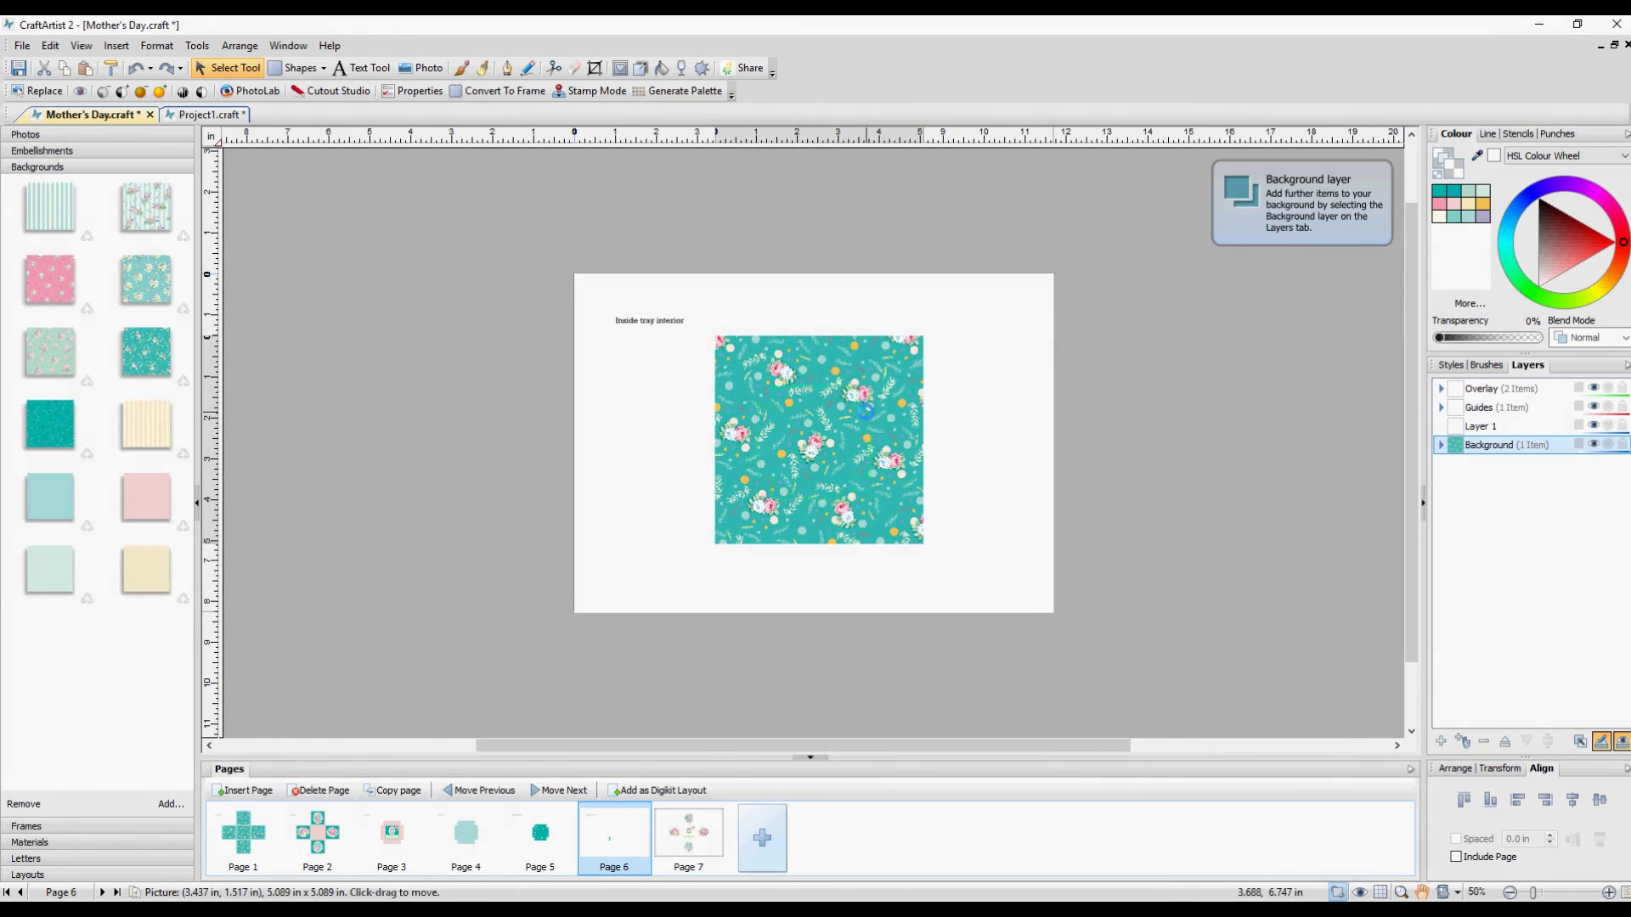
pyautogui.click(1041, 453)
# - Spread the heart, small floral oval and greeting label into the empty corner areas of the topper page, Page 7
pyautogui.click(812, 427)
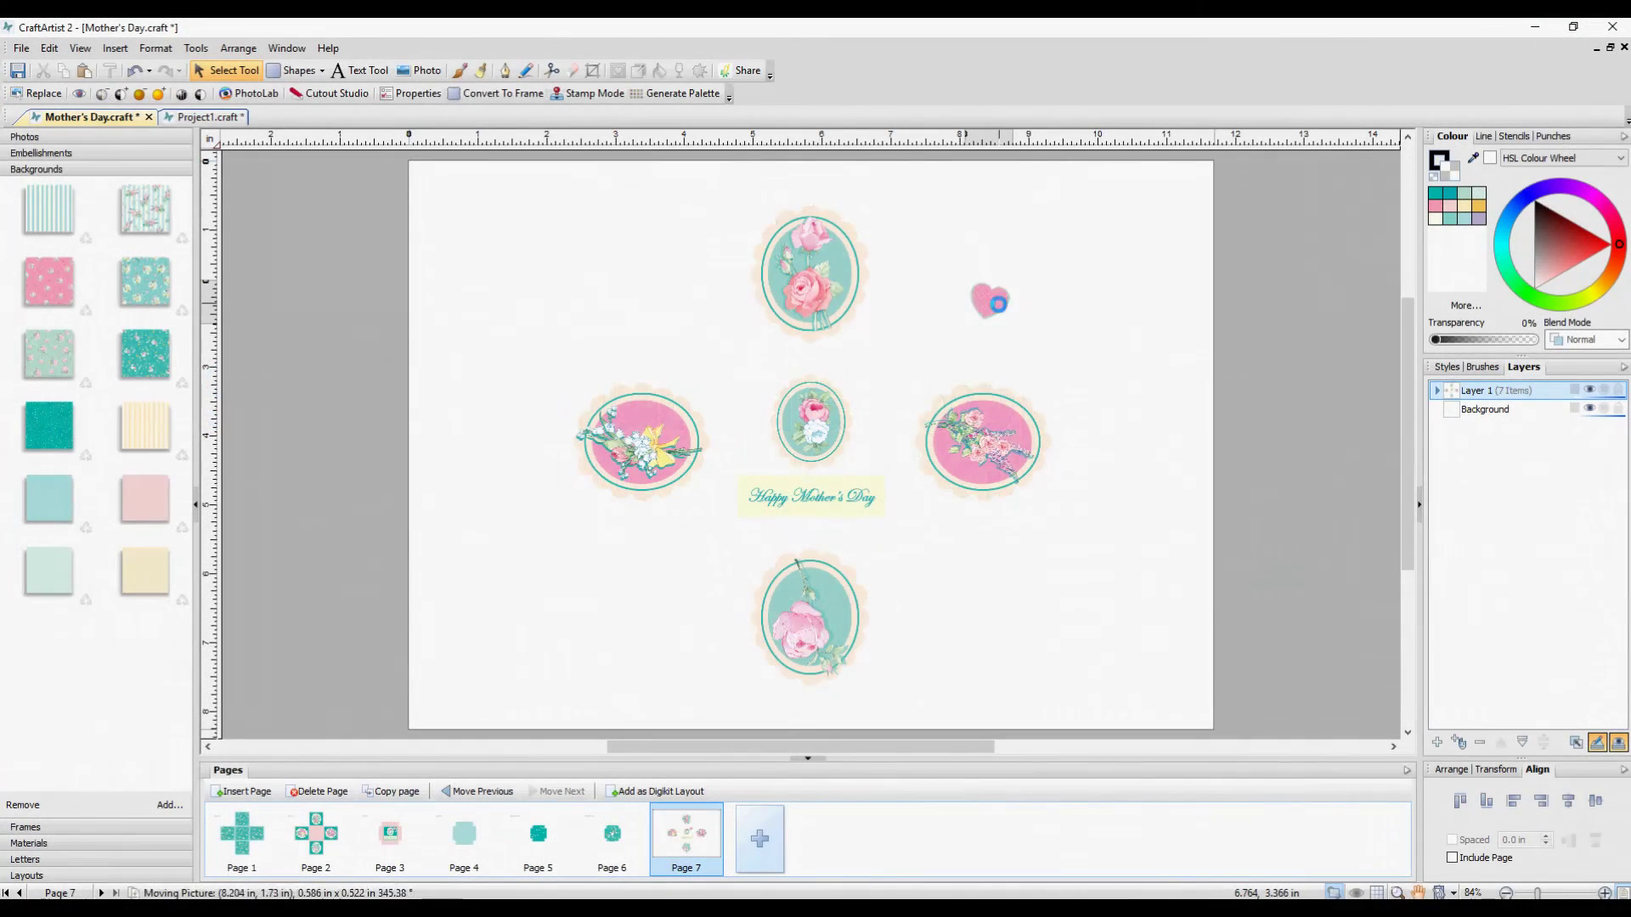
pyautogui.moveTo(818, 420); pyautogui.dragTo(588, 270)
pyautogui.moveTo(802, 504); pyautogui.dragTo(592, 615)
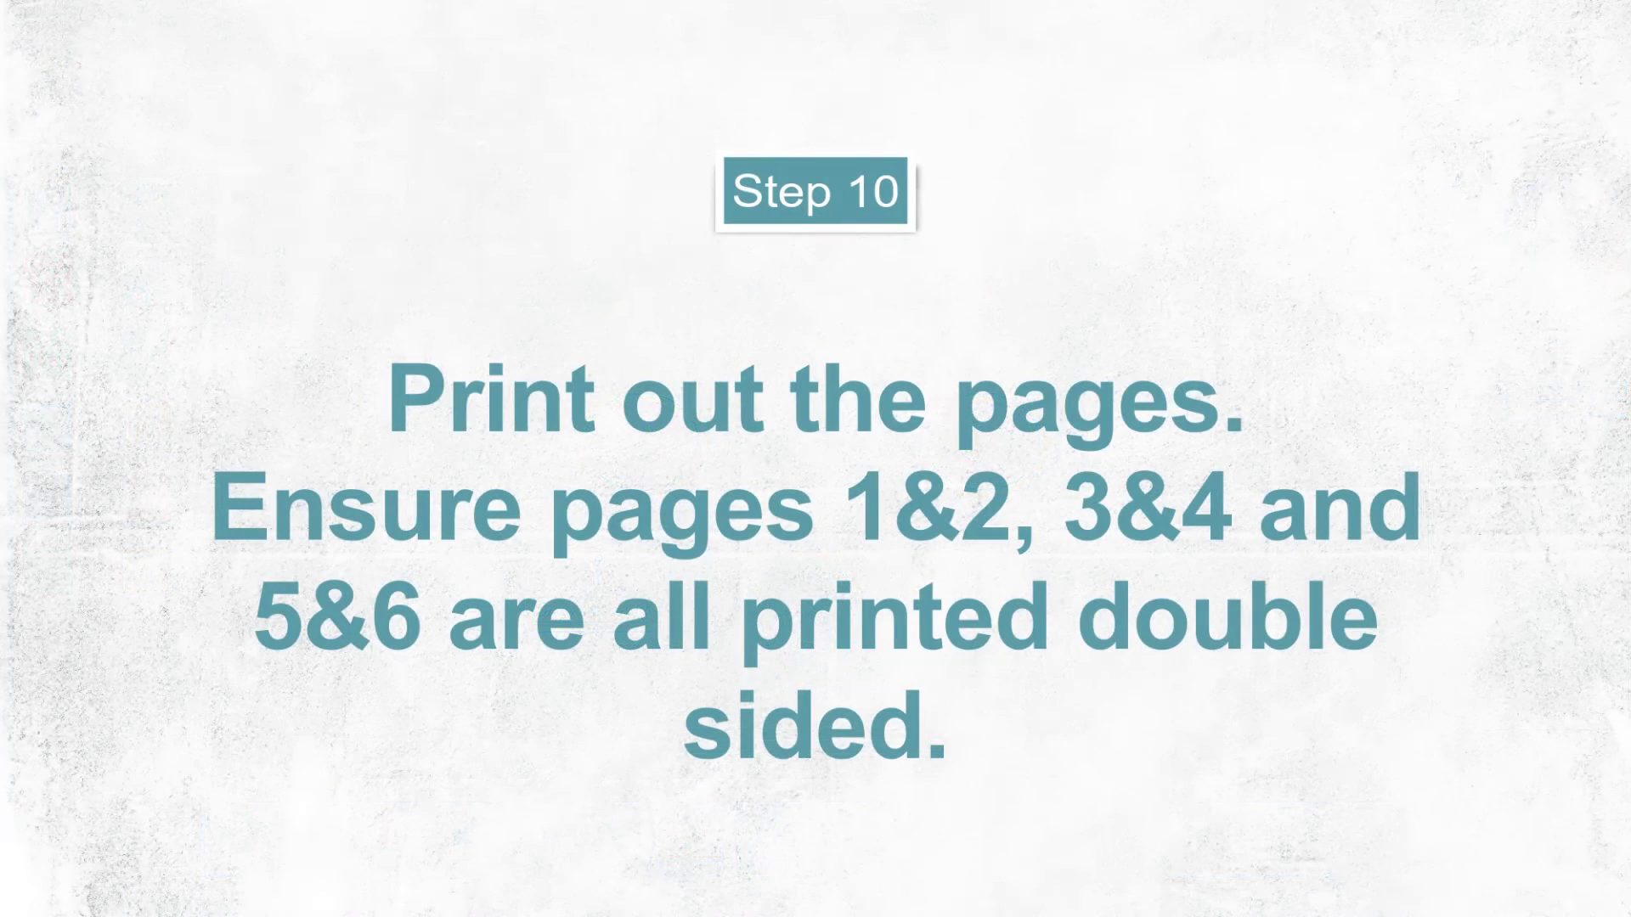